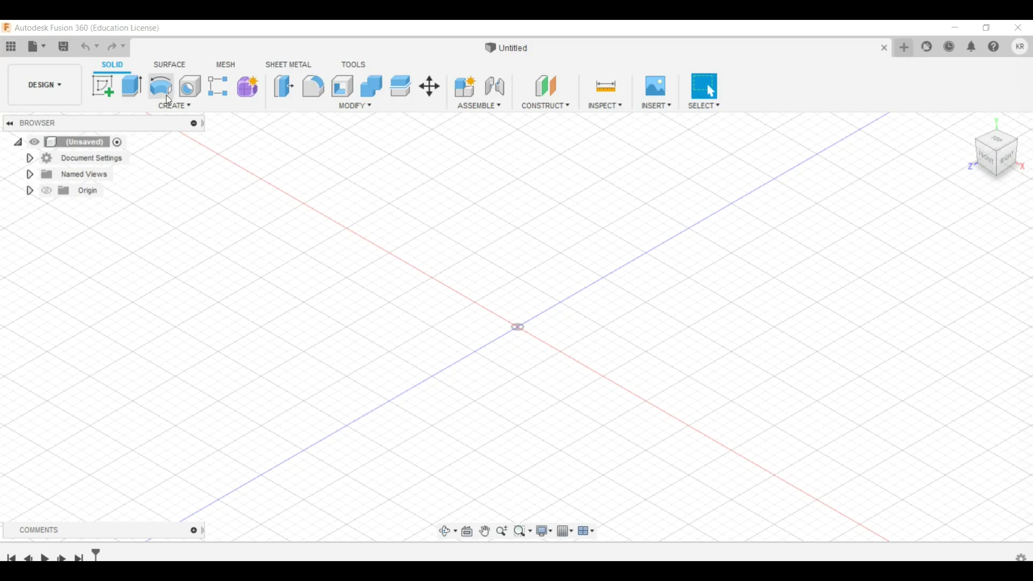
Start a sketch on the horizontal origin plane and draw a 90 mm wide, 30 mm high rectangle left of the origin
{"action": "left_click", "coordinate": [102, 86]}
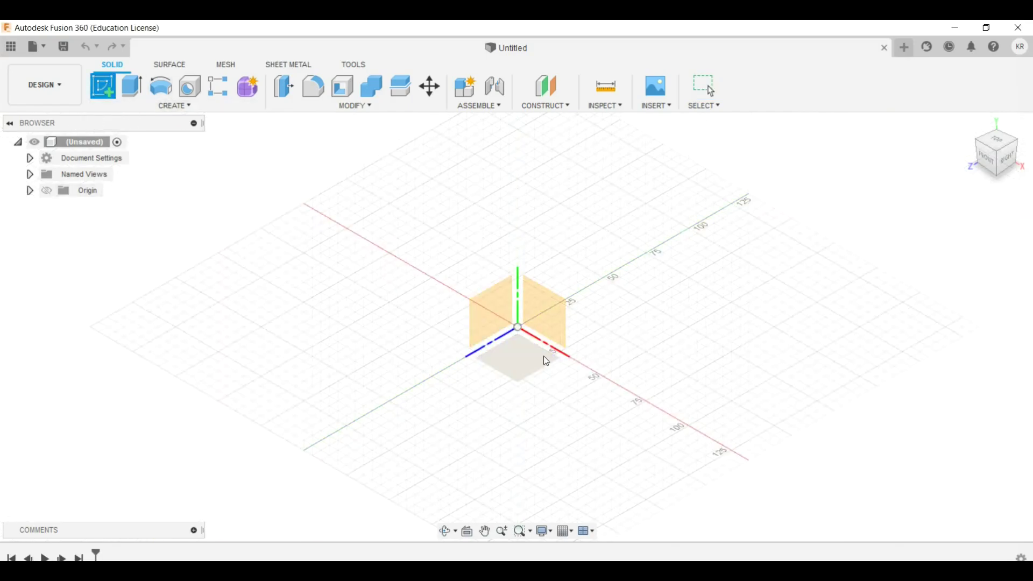
{"action": "left_click", "coordinate": [536, 360]}
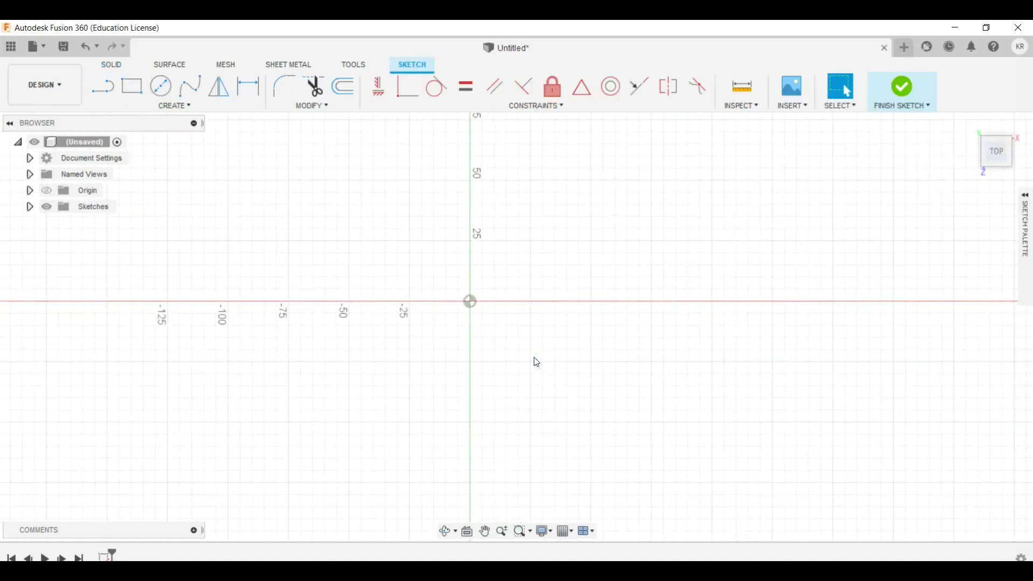
{"action": "left_click", "coordinate": [132, 86]}
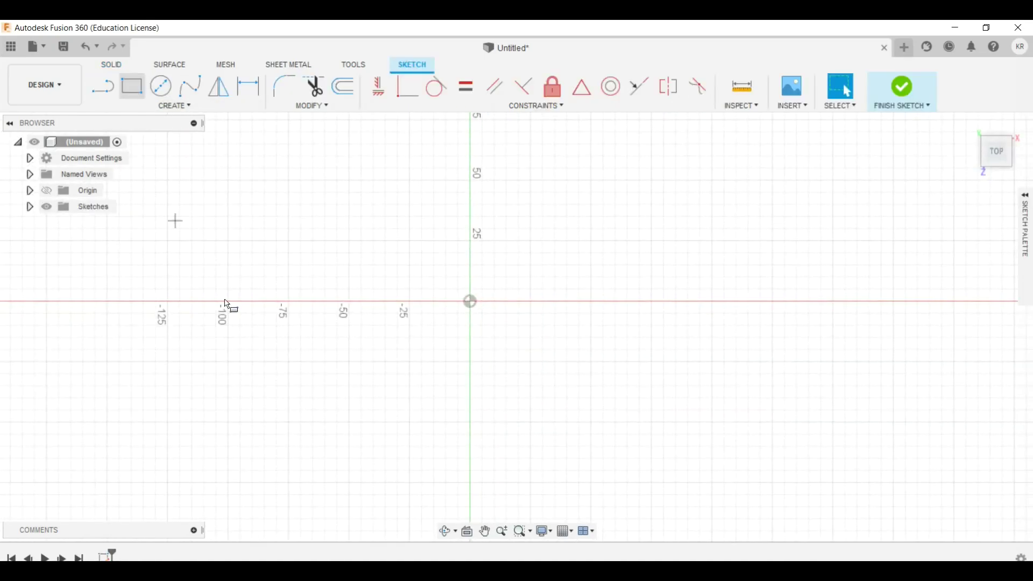
{"action": "left_click", "coordinate": [218, 231]}
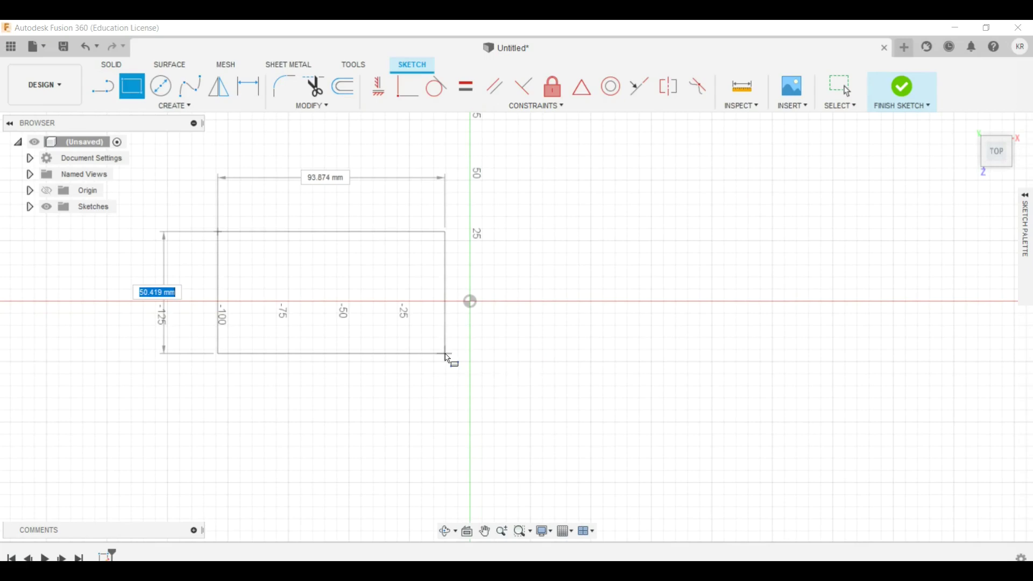
{"action": "type", "text": "30"}
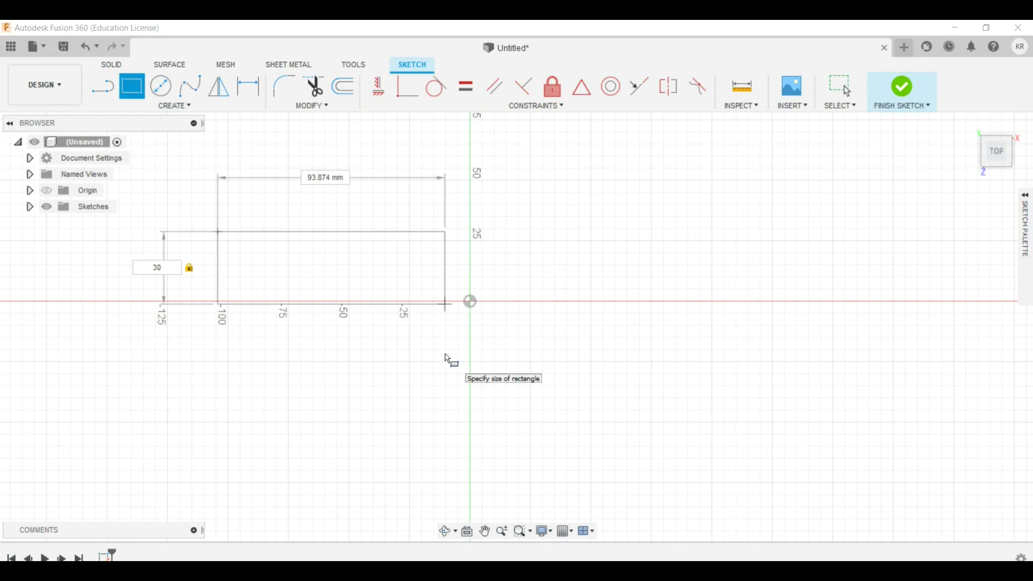
{"action": "key", "text": "Tab"}
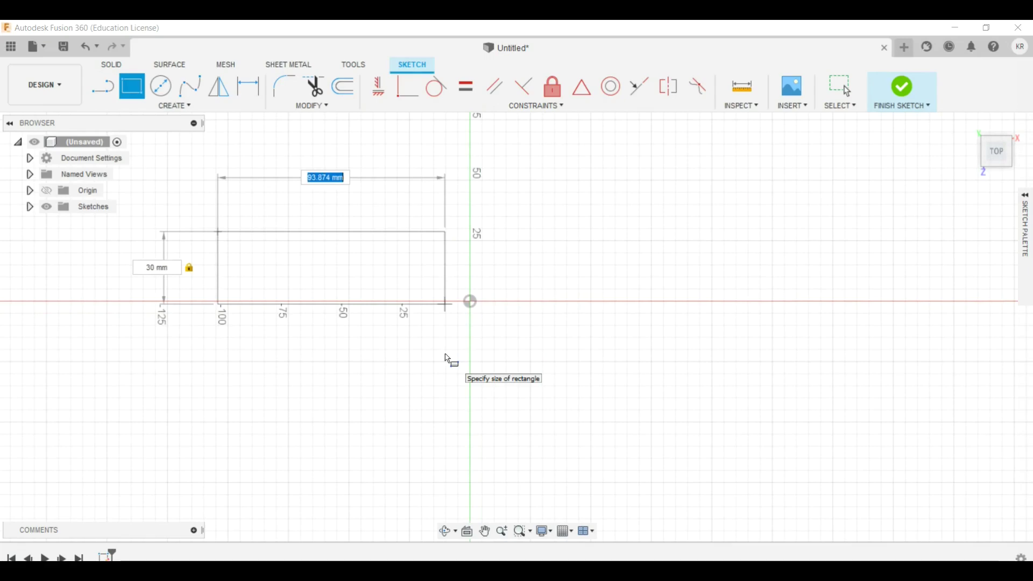
{"action": "type", "text": "90"}
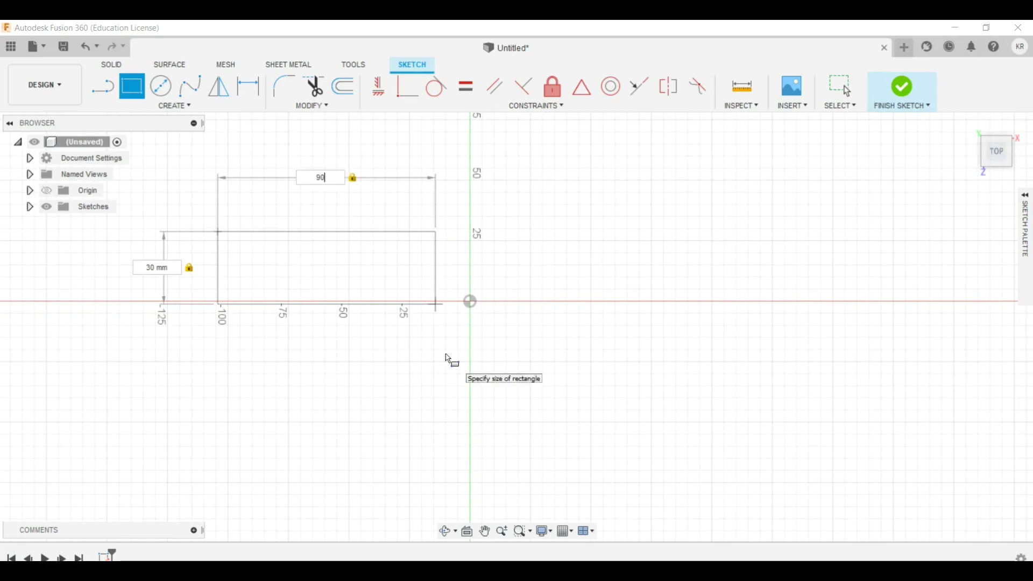
{"action": "key", "text": "Return"}
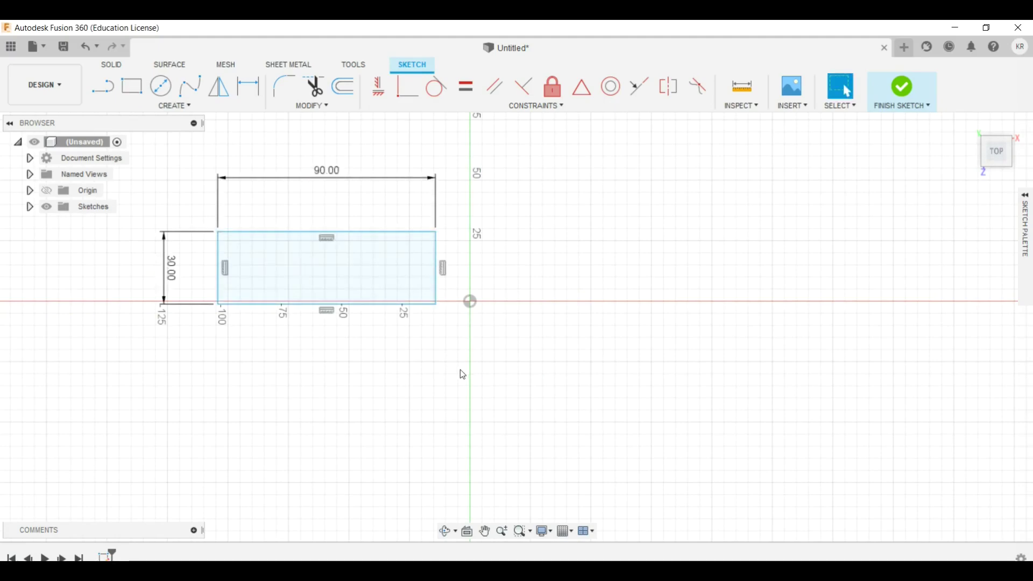
Draw a second rectangle of about 83 by 33 mm to the upper right of the origin
{"action": "left_click", "coordinate": [141, 95]}
{"action": "left_click", "coordinate": [530, 181]}
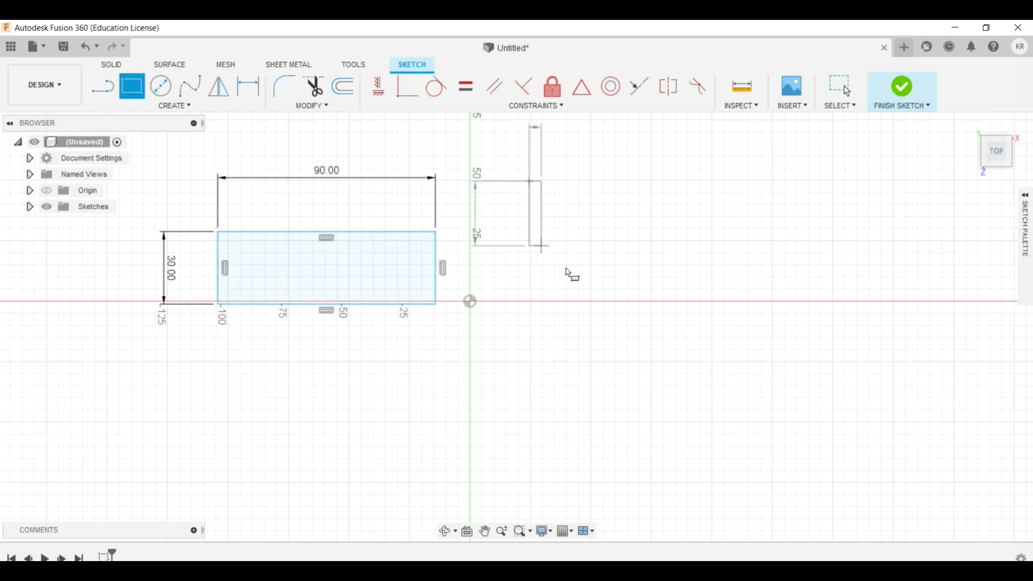
{"action": "left_click", "coordinate": [730, 262]}
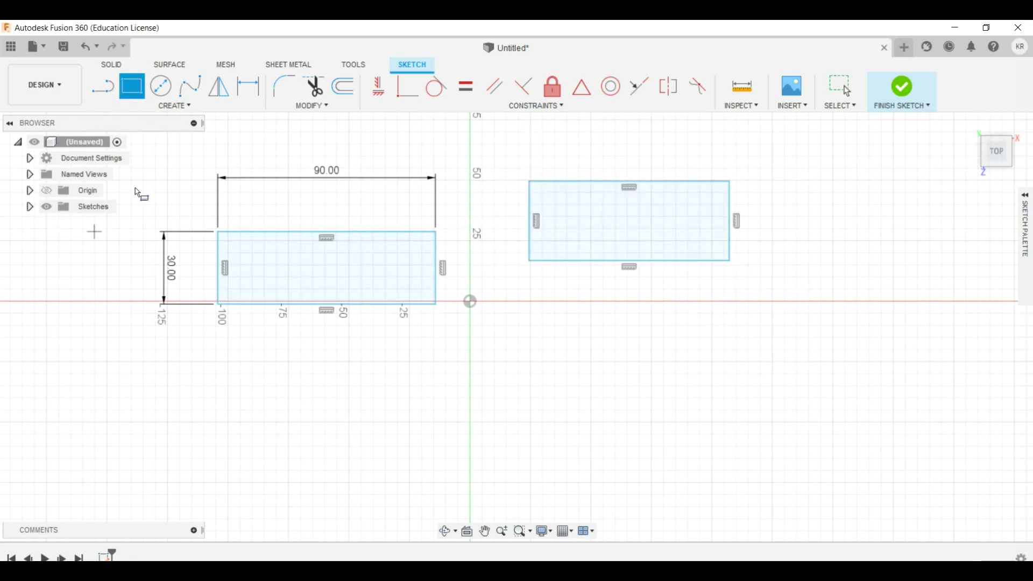
Dimension the second rectangle to 90 mm wide and 30 mm high
{"action": "left_click", "coordinate": [249, 92]}
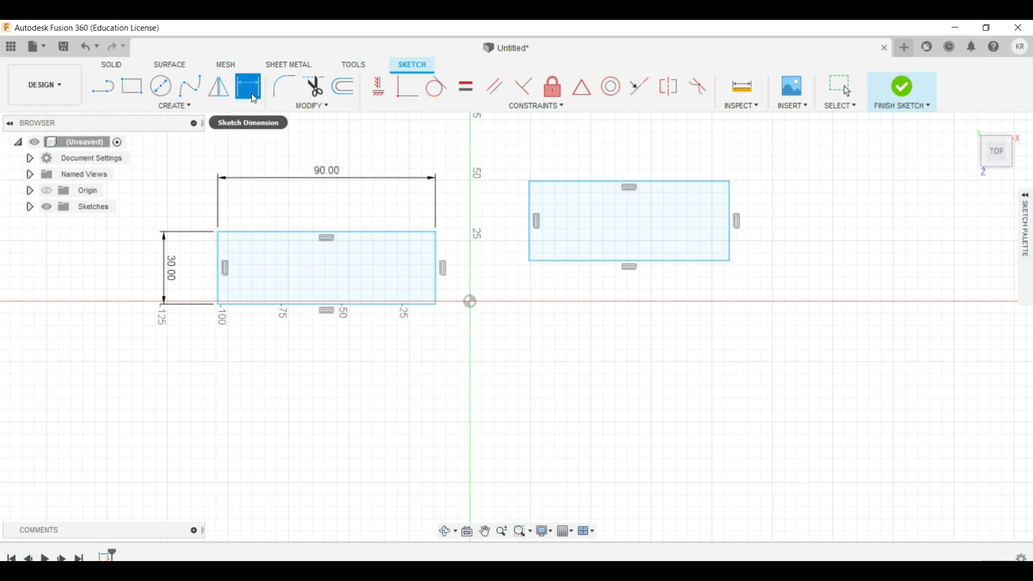
{"action": "left_click", "coordinate": [580, 183]}
{"action": "left_click", "coordinate": [607, 145]}
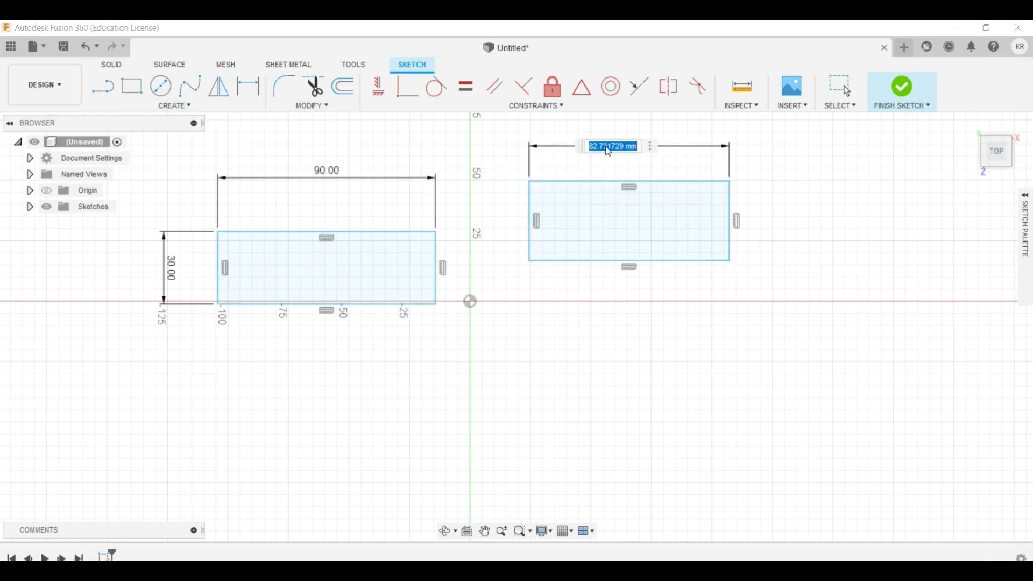
{"action": "type", "text": "90"}
{"action": "key", "text": "Return"}
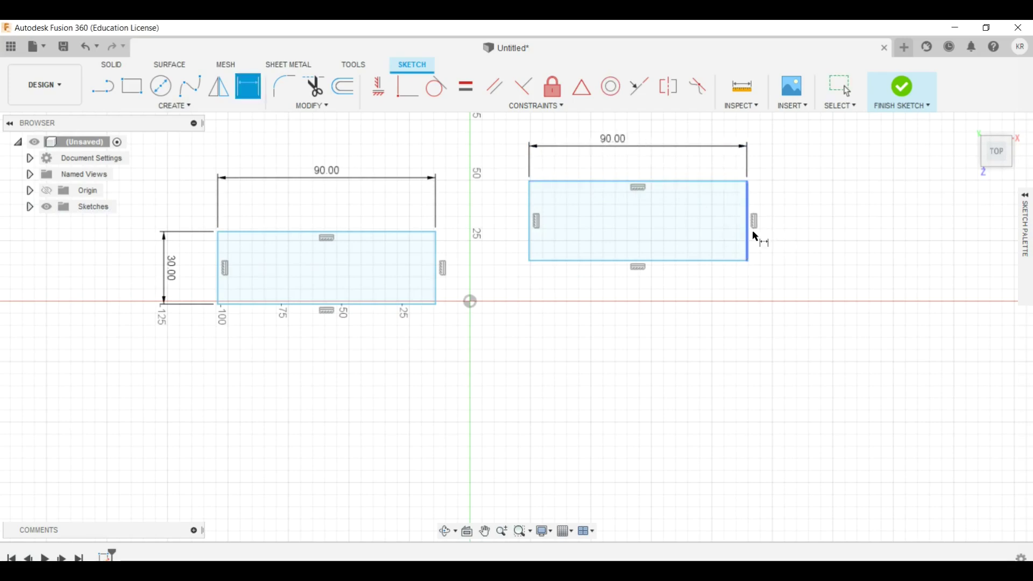
{"action": "left_click", "coordinate": [748, 244]}
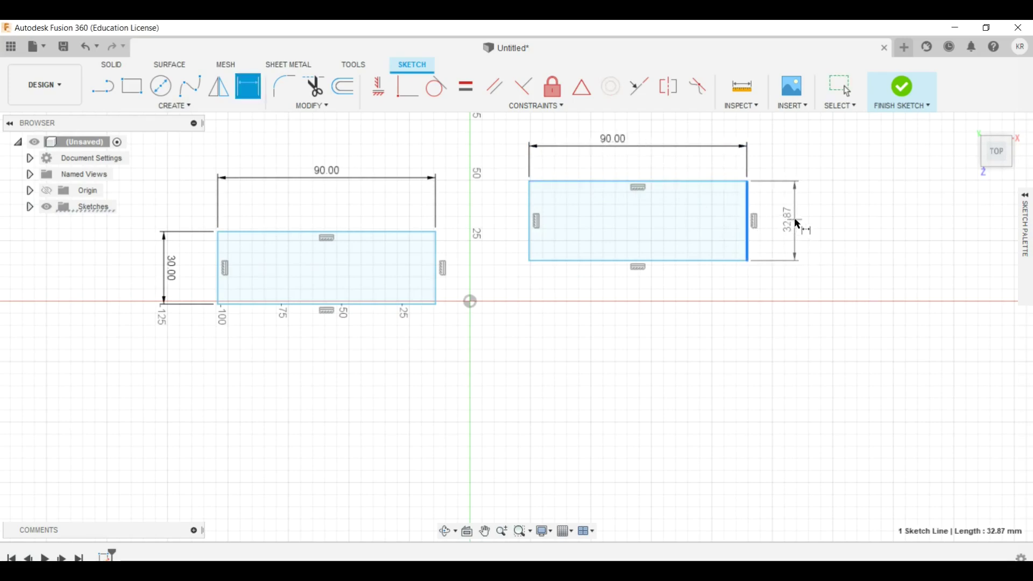
{"action": "left_click", "coordinate": [797, 221]}
{"action": "type", "text": "30"}
{"action": "key", "text": "Return"}
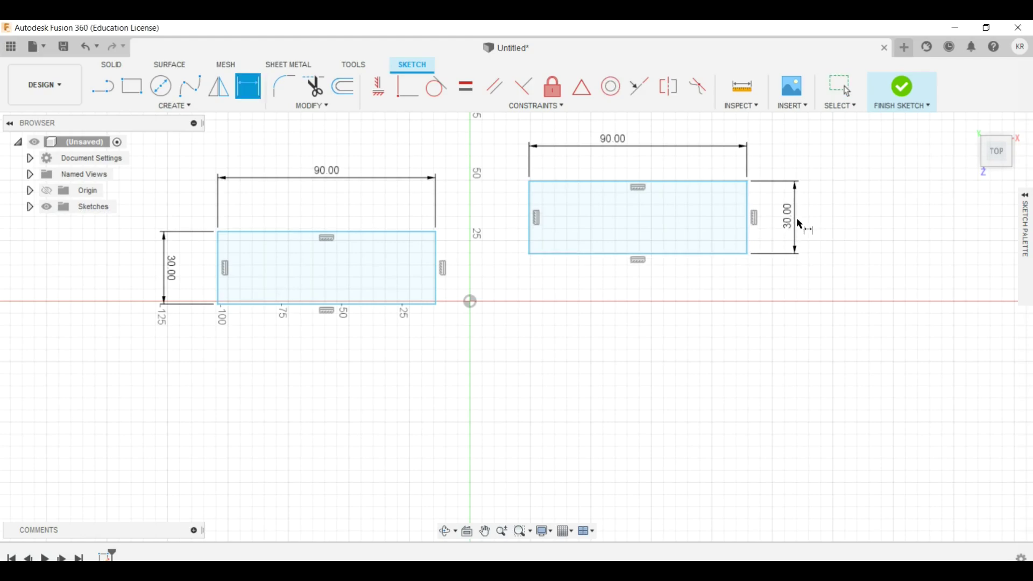
Draw a 50 mm diameter circle below the second rectangle, to the lower right of the origin
{"action": "left_click", "coordinate": [161, 86]}
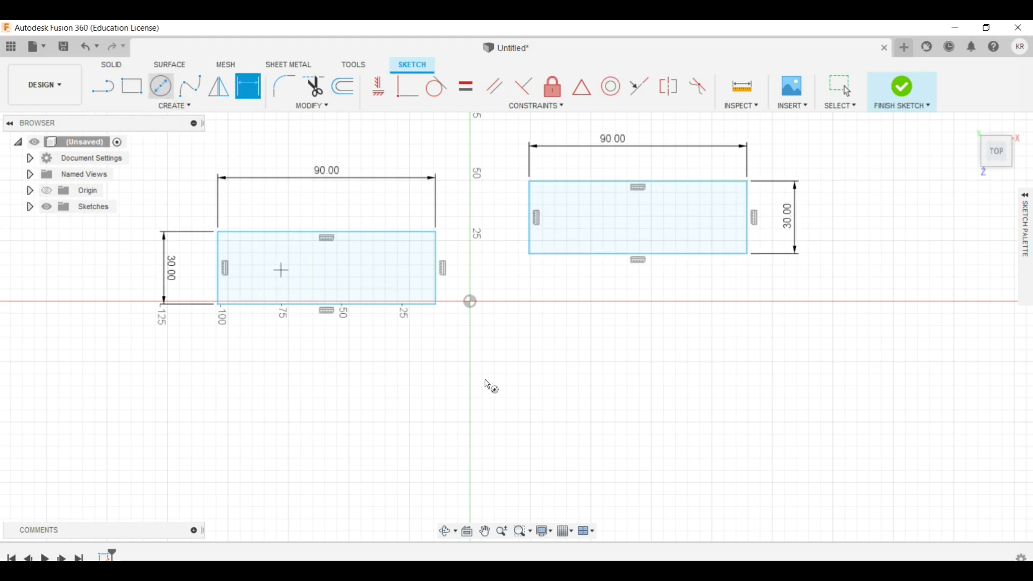
{"action": "left_click", "coordinate": [532, 339]}
{"action": "type", "text": "50"}
{"action": "key", "text": "Return"}
{"action": "key", "text": "Escape"}
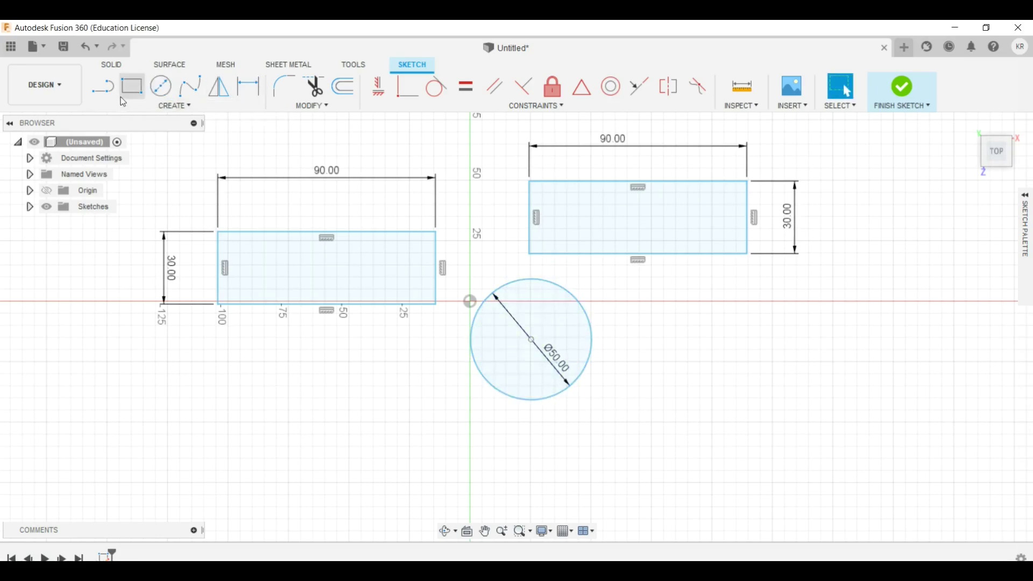
Draw a 90 mm line at 30 degrees to the horizontal, below the first rectangle
{"action": "left_click", "coordinate": [101, 86]}
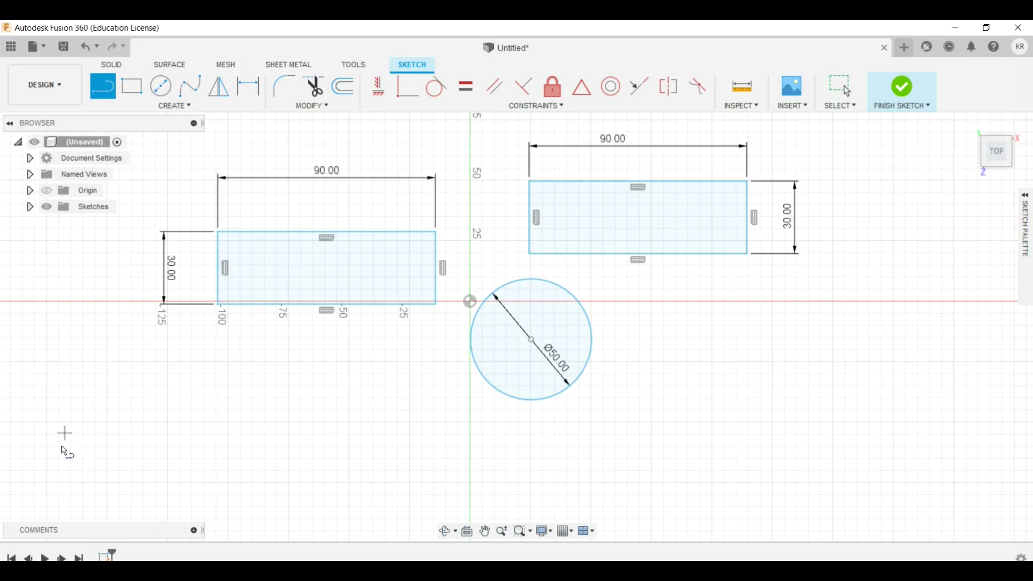
{"action": "left_click", "coordinate": [79, 455]}
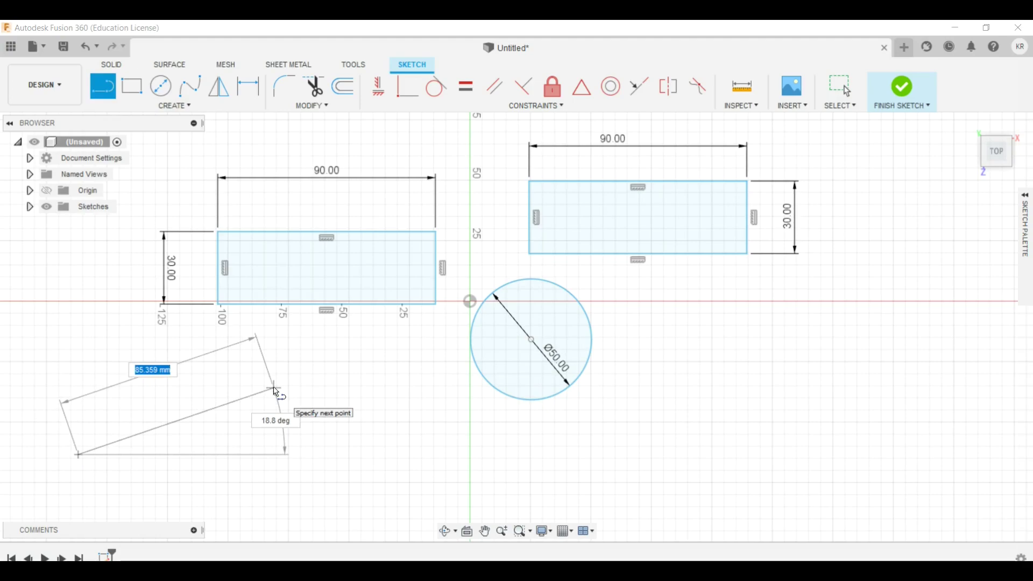
{"action": "type", "text": "90"}
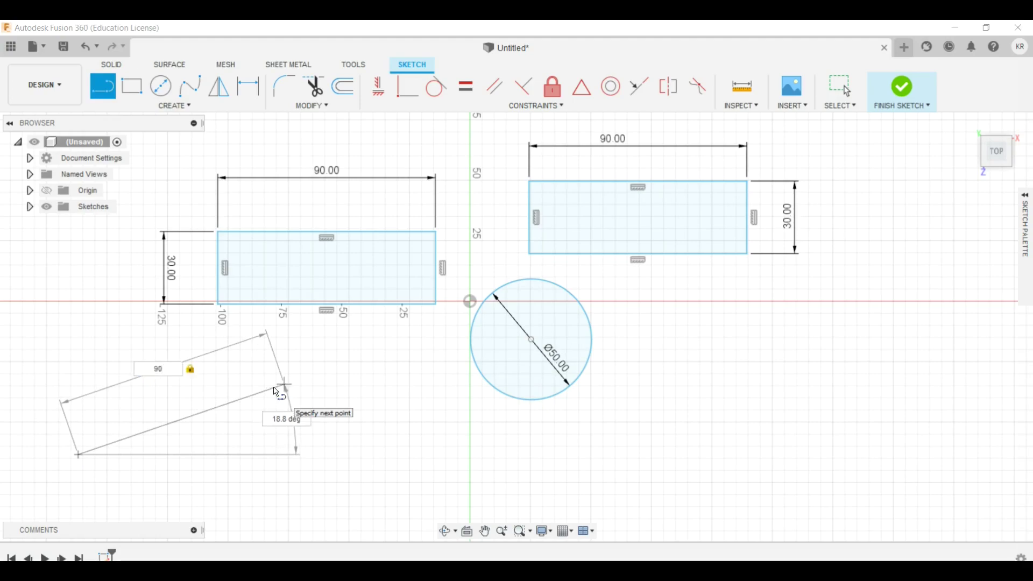
{"action": "key", "text": "Tab"}
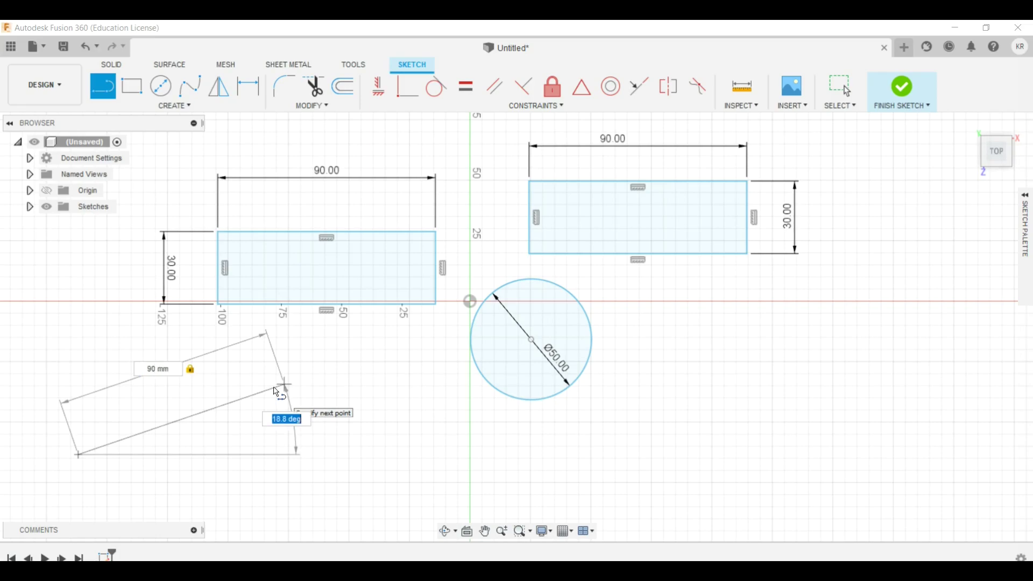
{"action": "type", "text": "30"}
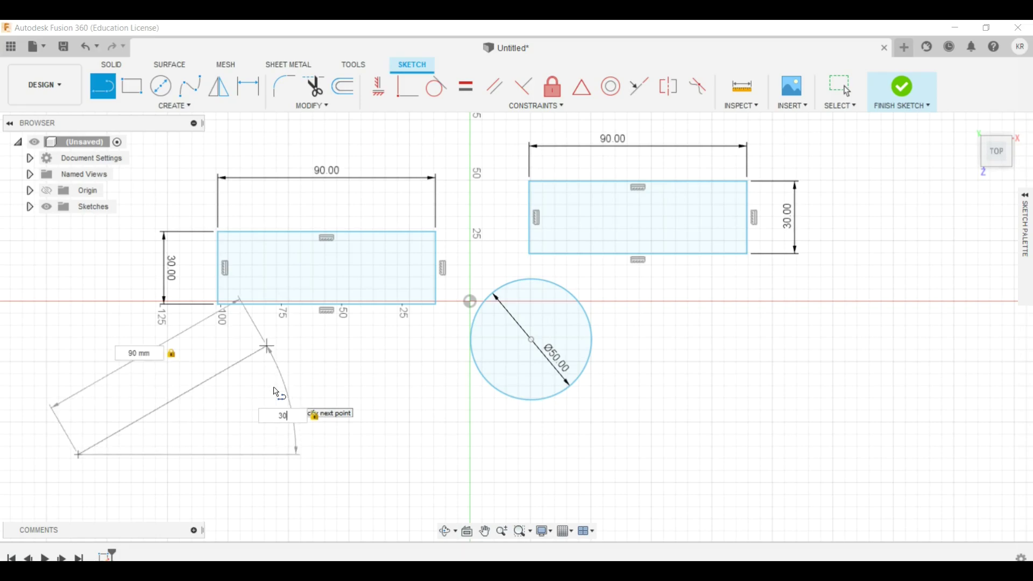
{"action": "key", "text": "Return"}
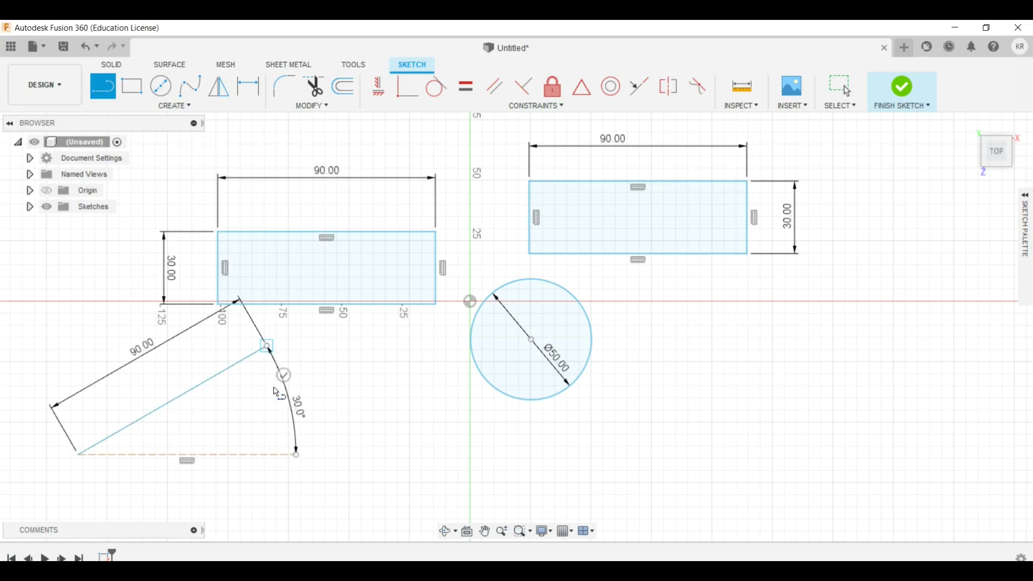
Continue the line chain with freehand segments below the 90 mm line and close it at the starting point as a five-sided polygon
{"action": "left_click", "coordinate": [342, 410]}
{"action": "left_click", "coordinate": [289, 488]}
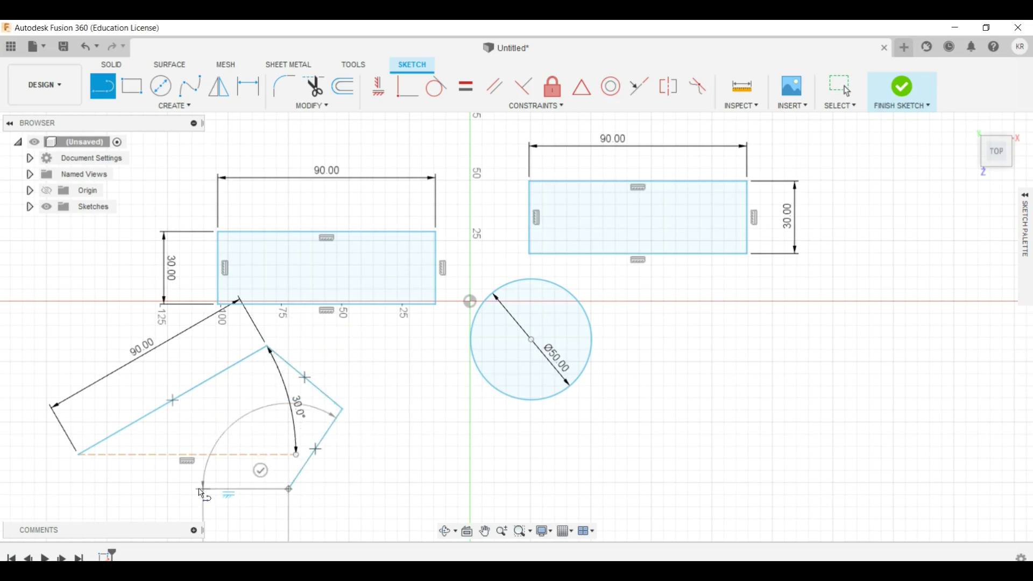
{"action": "left_click", "coordinate": [106, 507]}
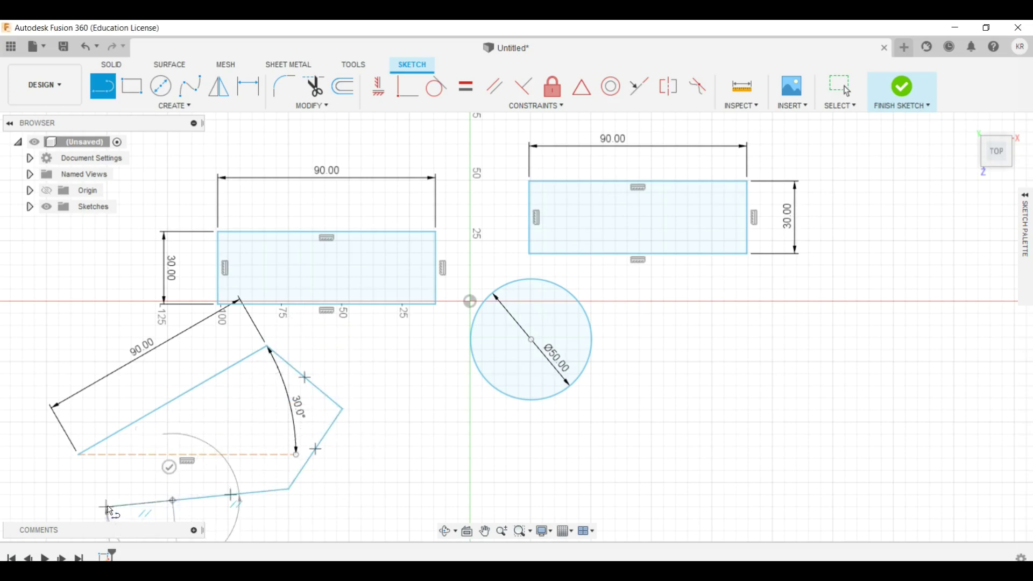
{"action": "left_click", "coordinate": [79, 455]}
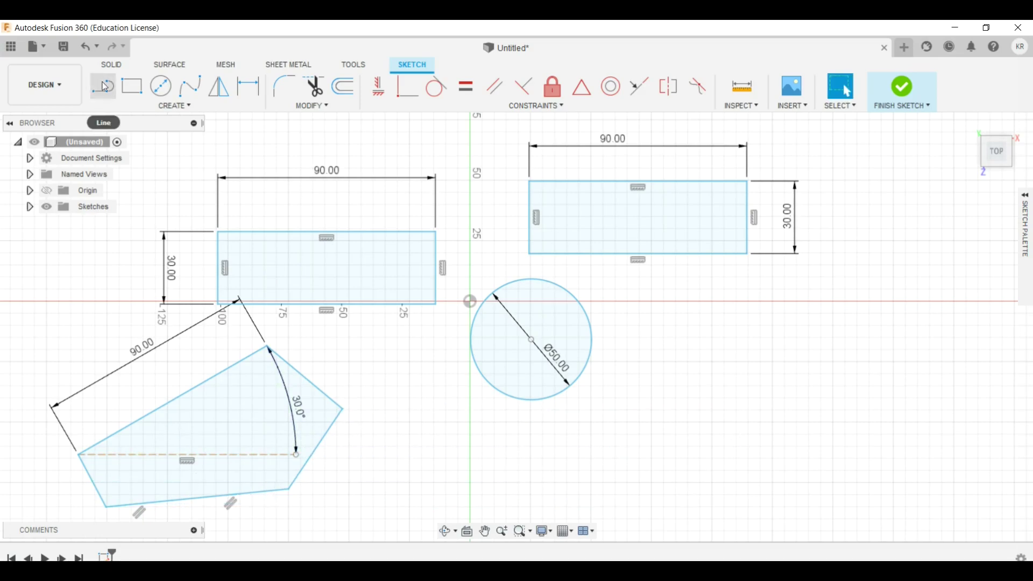
Draw a separate inclined line about 89 mm long at about 30 degrees, to the right of the circle
{"action": "left_click", "coordinate": [680, 435]}
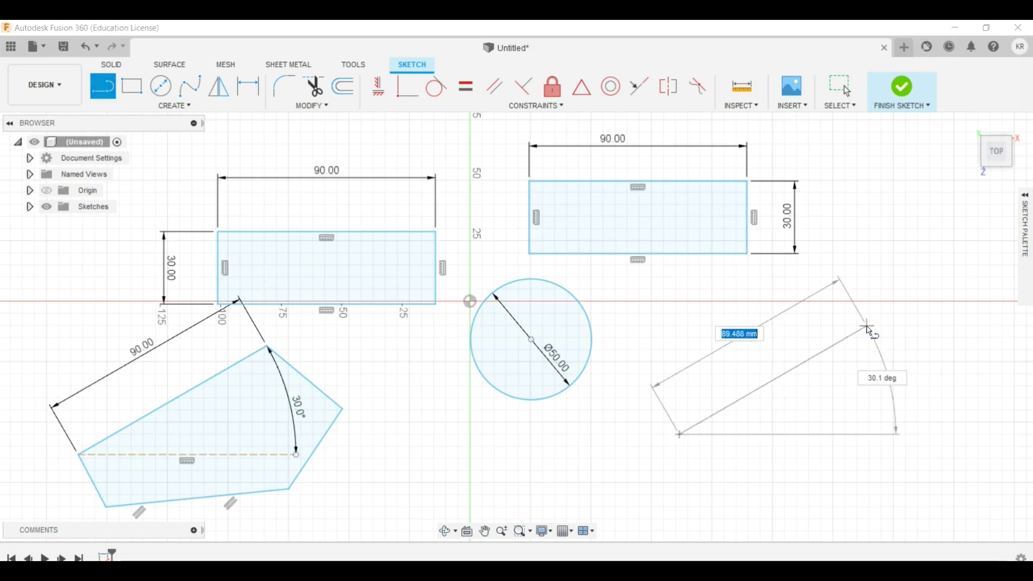
{"action": "left_click", "coordinate": [868, 326]}
{"action": "key", "text": "Escape"}
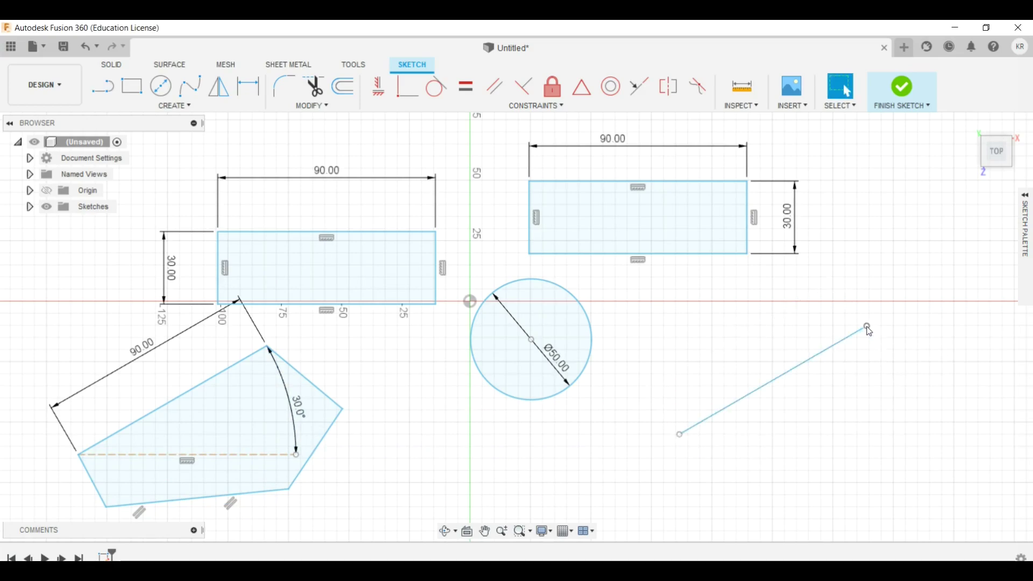
Dimension the separate inclined line's length to 90 mm
{"action": "key", "text": "d"}
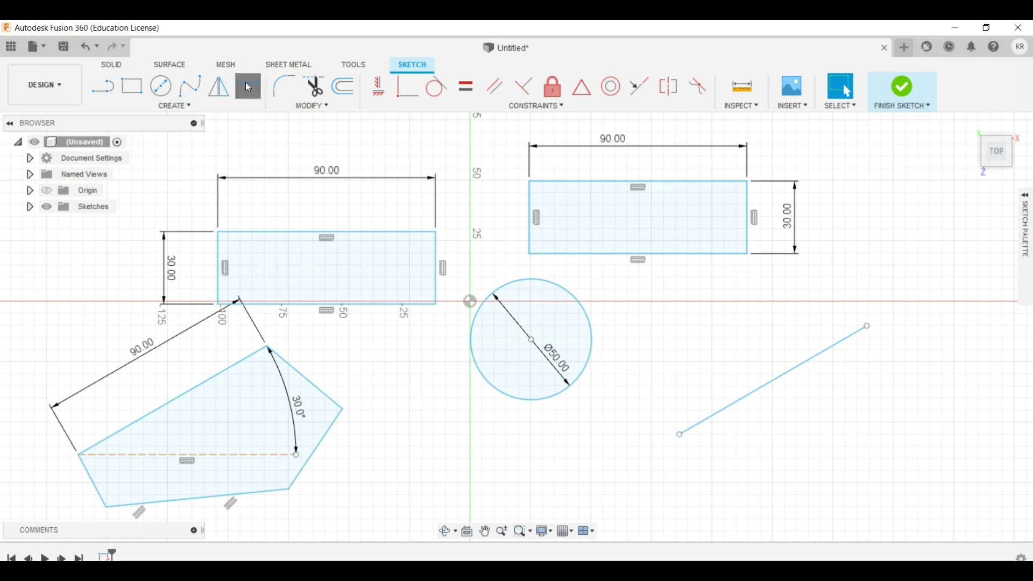
{"action": "left_click", "coordinate": [756, 391]}
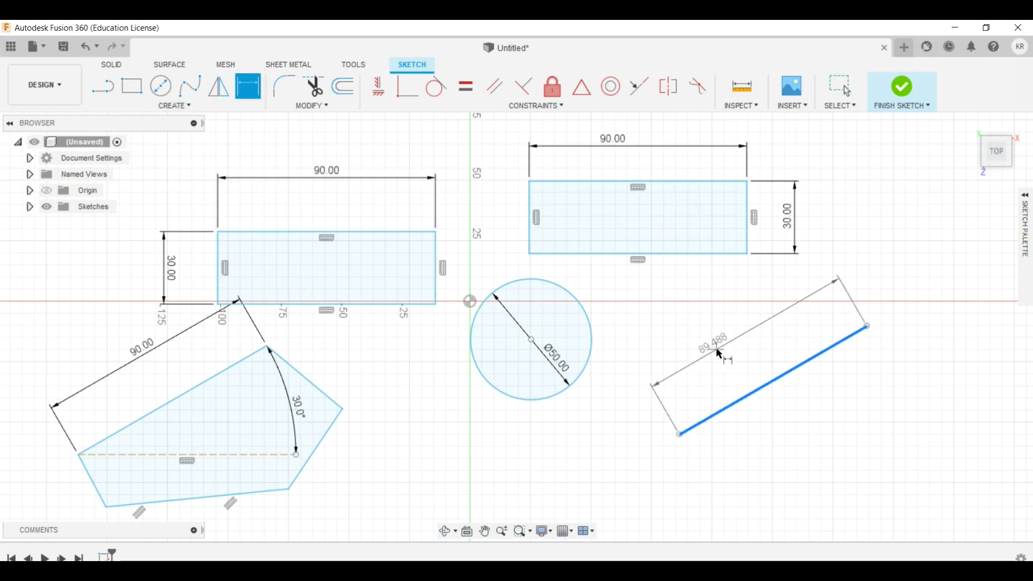
{"action": "left_click", "coordinate": [720, 354]}
{"action": "type", "text": "90"}
{"action": "key", "text": "Return"}
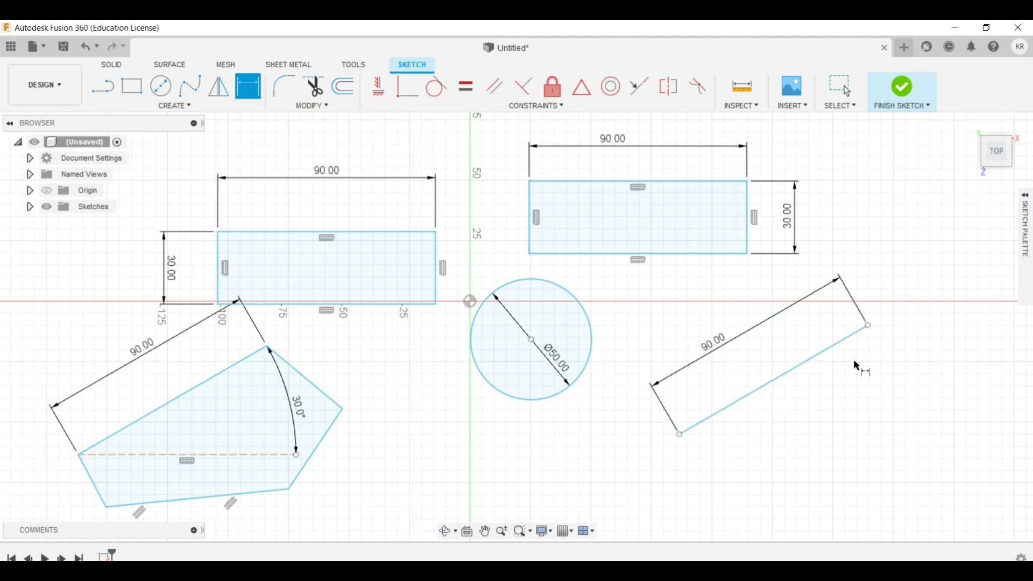
{"action": "left_click", "coordinate": [828, 346]}
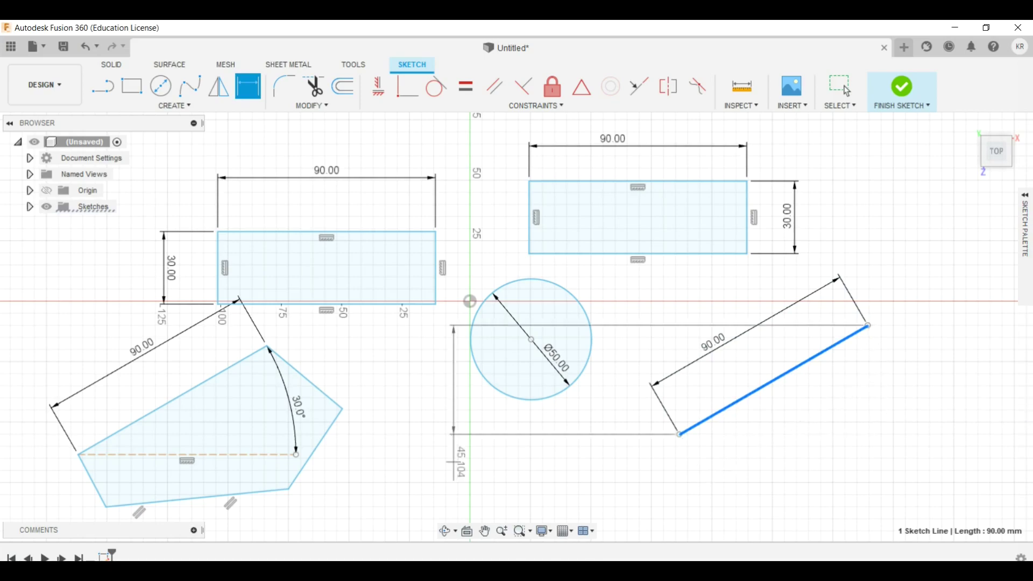
{"action": "key", "text": "Escape"}
Delete all the practice rectangles, the circle, the polygon and the inclined line with their dimensions from the sketch
{"action": "left_click_drag", "start_coordinate": [937, 467], "coordinate": [455, 120]}
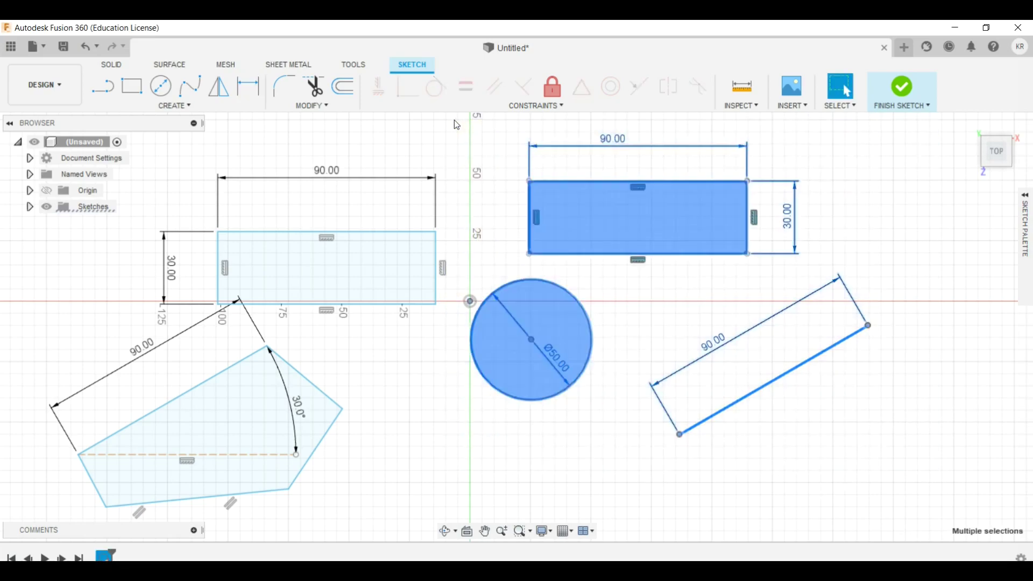
{"action": "key", "text": "Delete"}
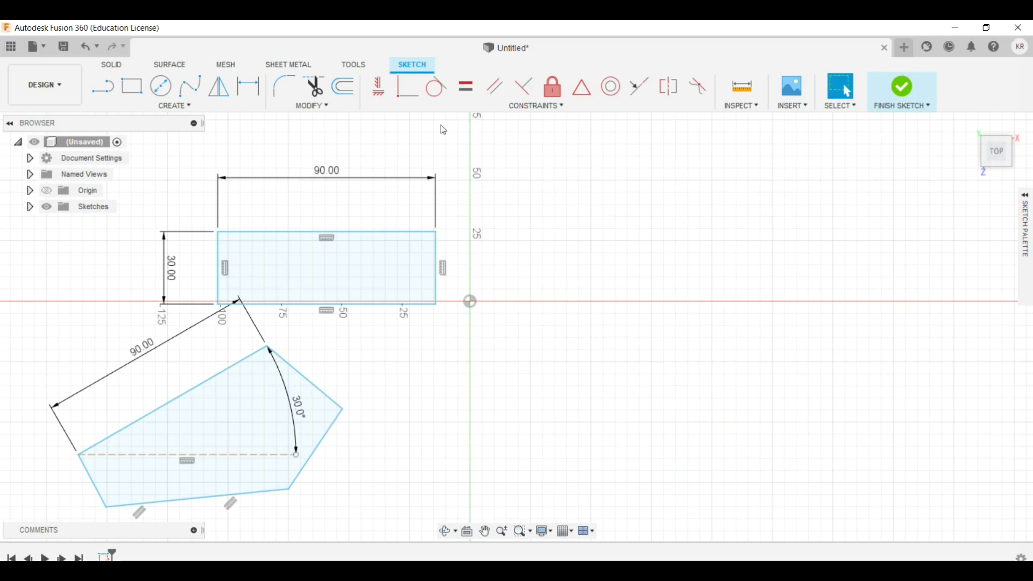
{"action": "mouse_move", "coordinate": [562, 505]}
{"action": "left_mouse_down"}
{"action": "mouse_move", "coordinate": [50, 468]}
{"action": "mouse_move", "coordinate": [105, 147]}
{"action": "mouse_move", "coordinate": [180, 191]}
{"action": "left_mouse_up"}
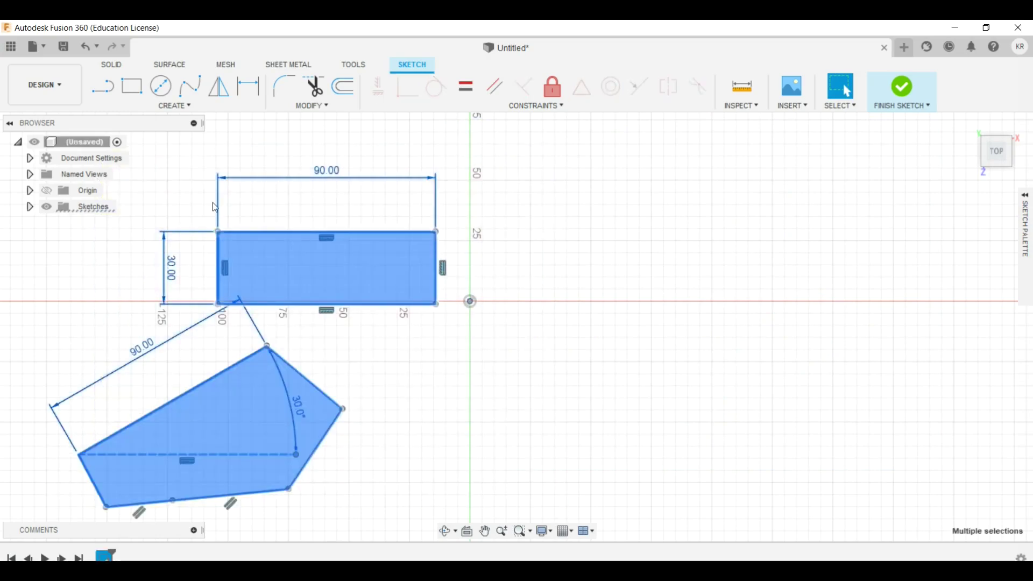
{"action": "key", "text": "Delete"}
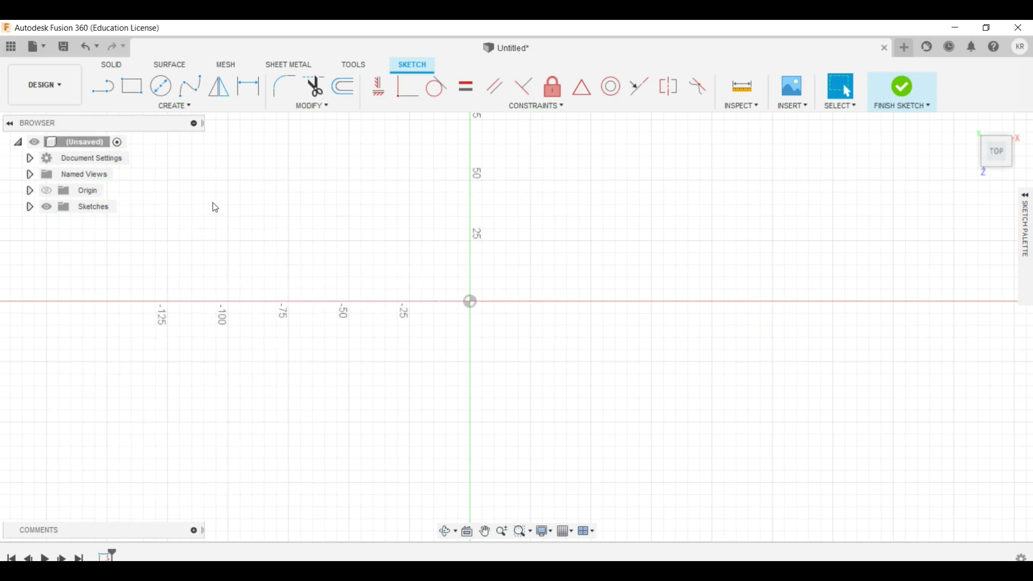
Draw a two-point rectangle about 66 mm high that encloses the origin
{"action": "left_click", "coordinate": [132, 86]}
{"action": "left_click", "coordinate": [338, 221]}
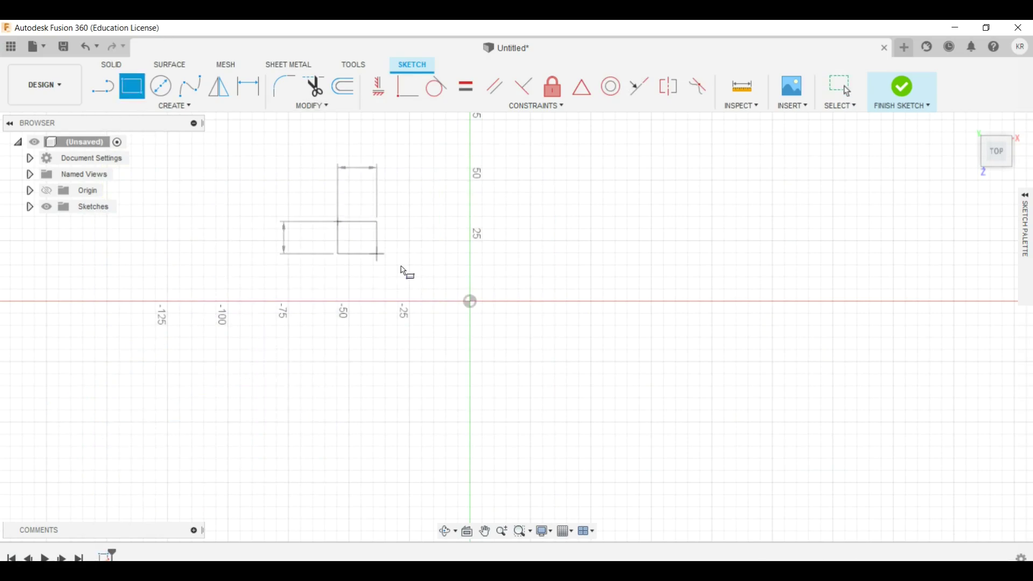
{"action": "left_click", "coordinate": [660, 382]}
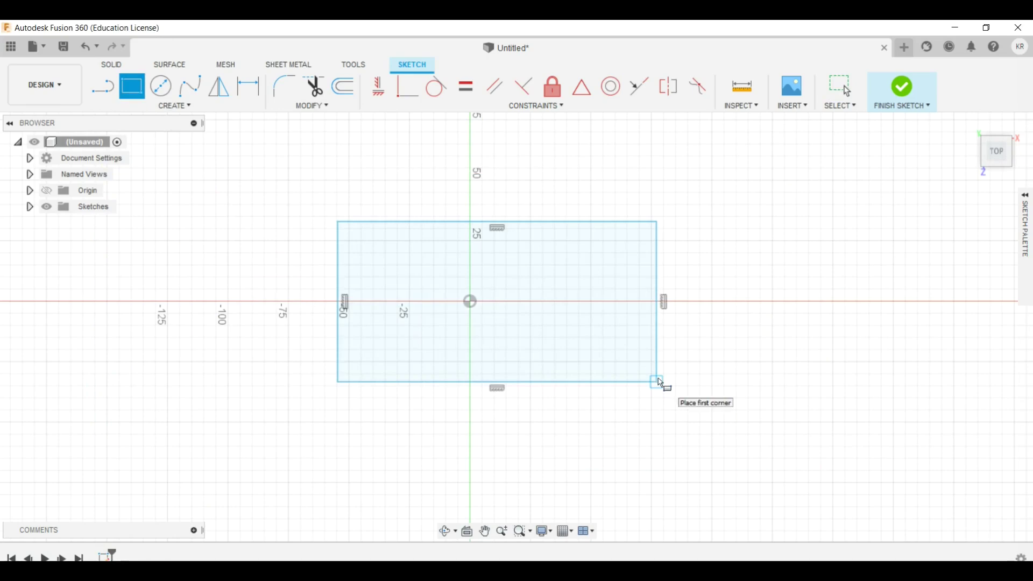
{"action": "key", "text": "Escape"}
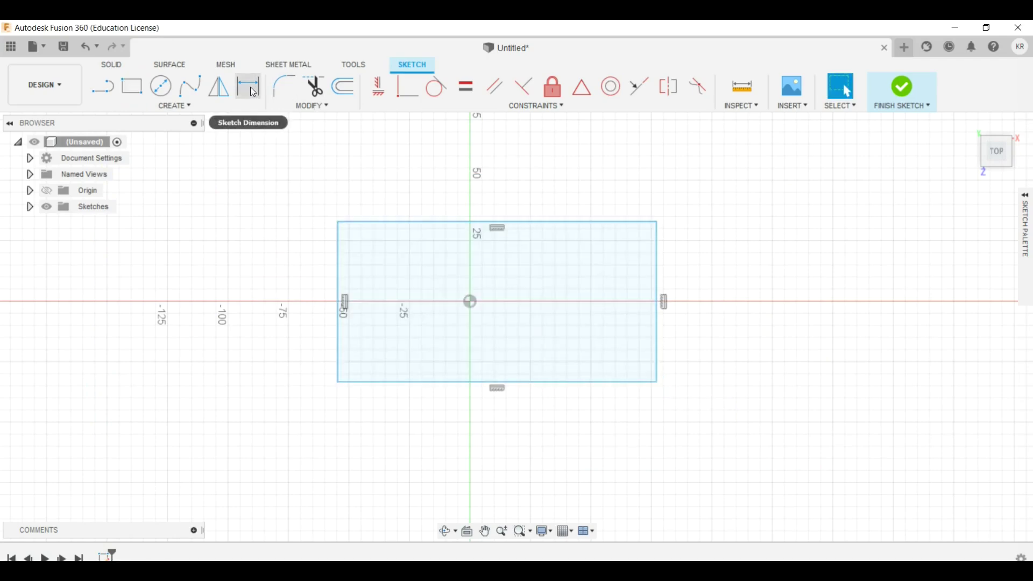
Dimension the rectangle's left edge to a height of 30 mm
{"action": "key", "text": "d"}
{"action": "left_click", "coordinate": [339, 280]}
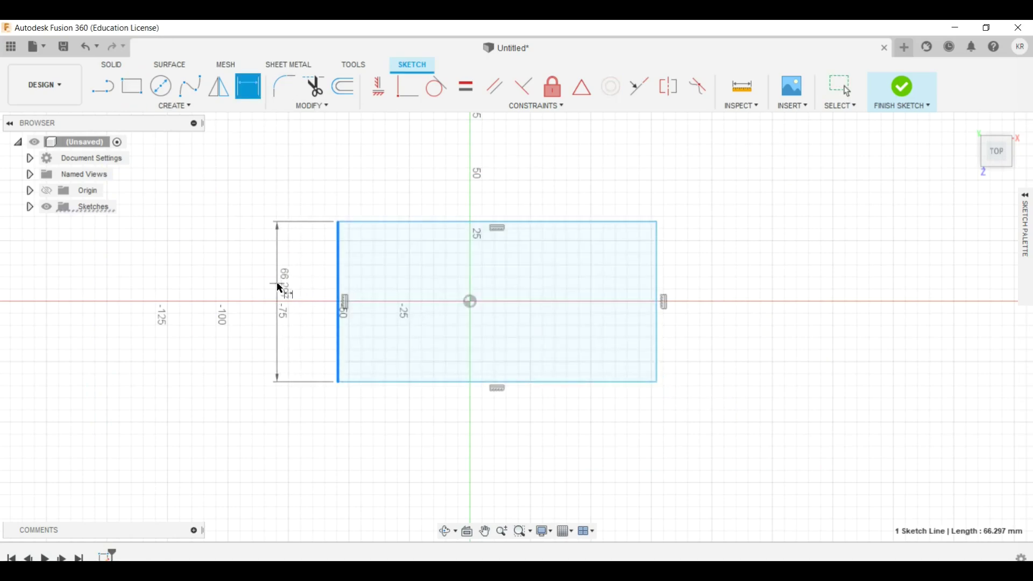
{"action": "left_click", "coordinate": [280, 286]}
{"action": "type", "text": "30"}
{"action": "key", "text": "Return"}
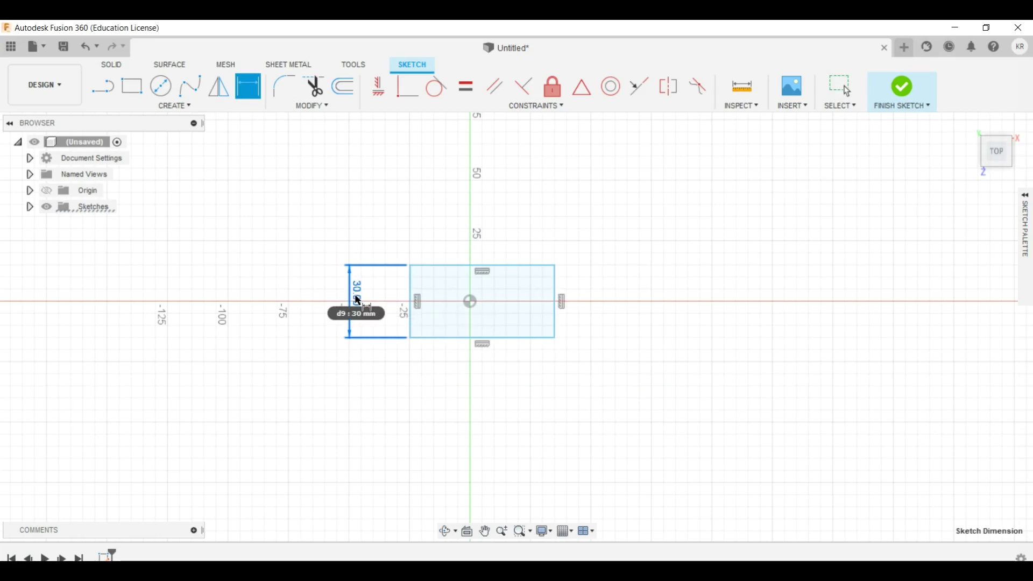
Dimension the rectangle's top edge with a formula that makes the width 5 times the height dimension d9
{"action": "left_click", "coordinate": [449, 271]}
{"action": "left_click", "coordinate": [445, 232]}
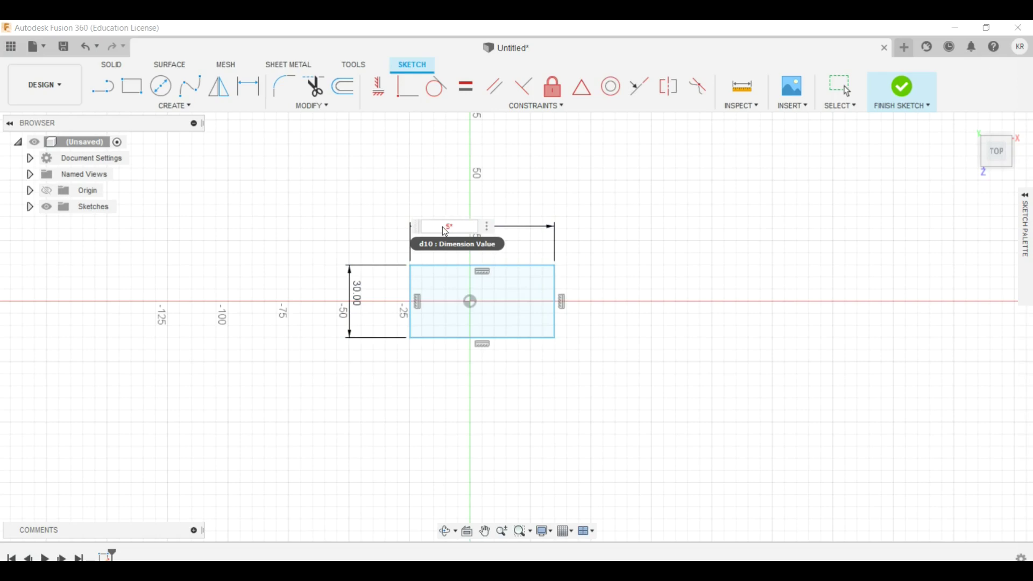
{"action": "type", "text": "49"}
{"action": "key", "text": "Return"}
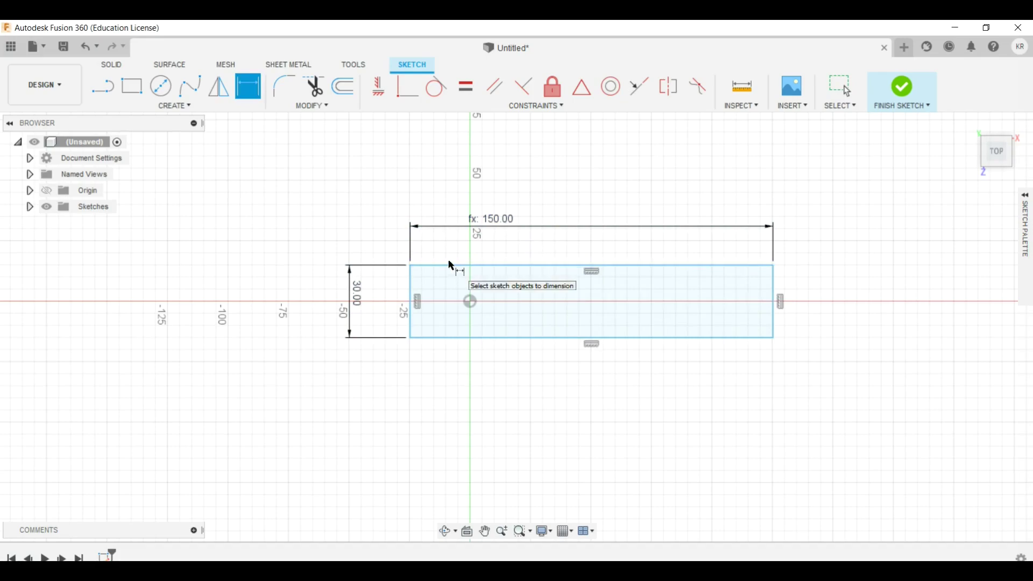
{"action": "key", "text": "Escape"}
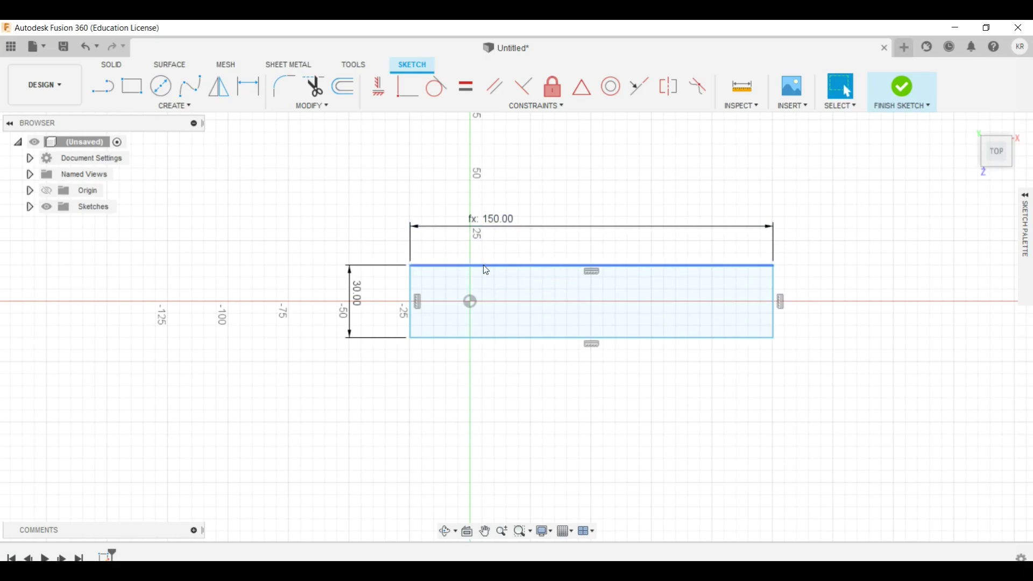
Set the rectangle's height dimension to 50 mm and finish the sketch
{"action": "double_click", "coordinate": [359, 299]}
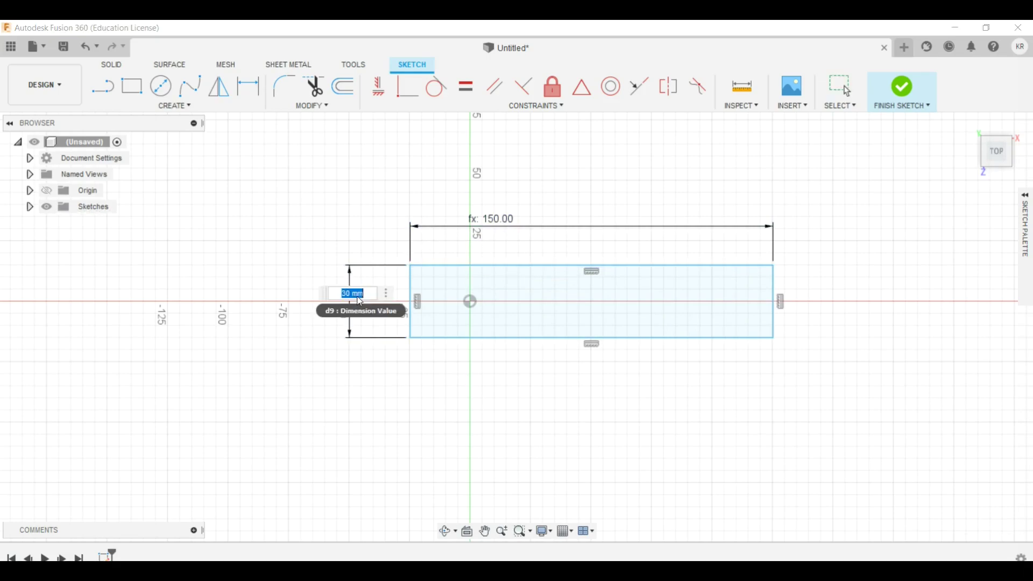
{"action": "type", "text": "50"}
{"action": "key", "text": "Return"}
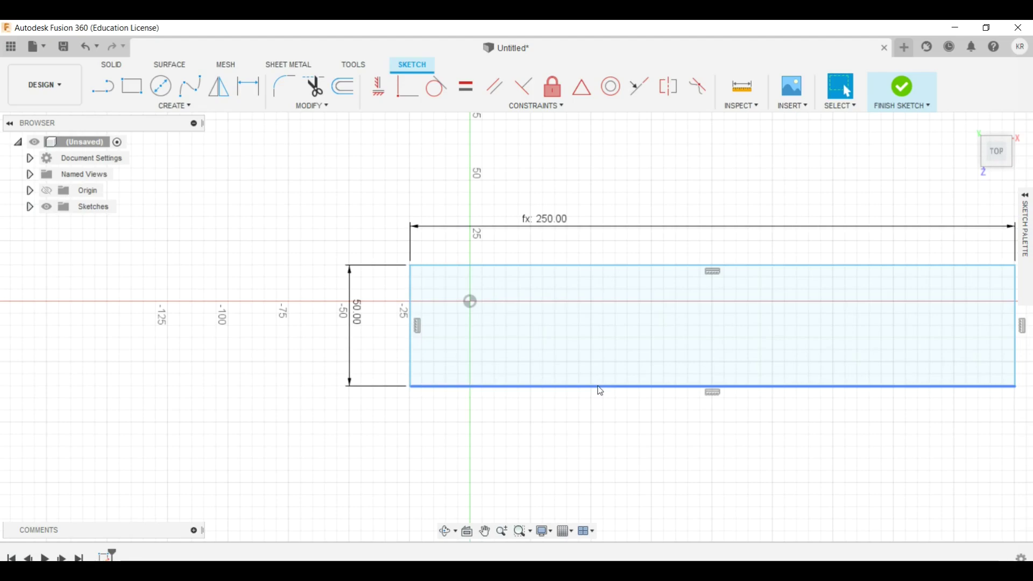
{"action": "left_click", "coordinate": [542, 225]}
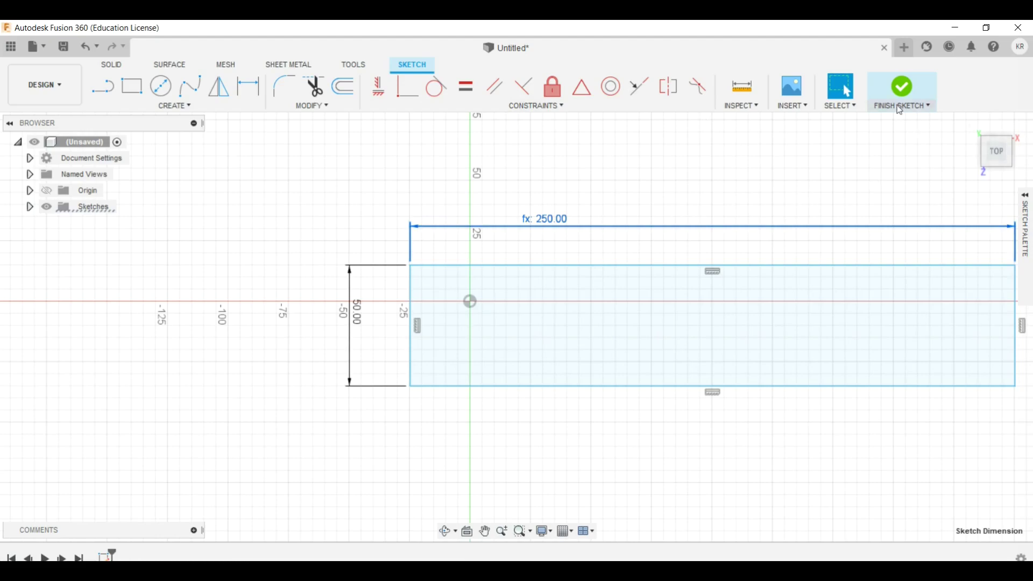
{"action": "left_click", "coordinate": [897, 92]}
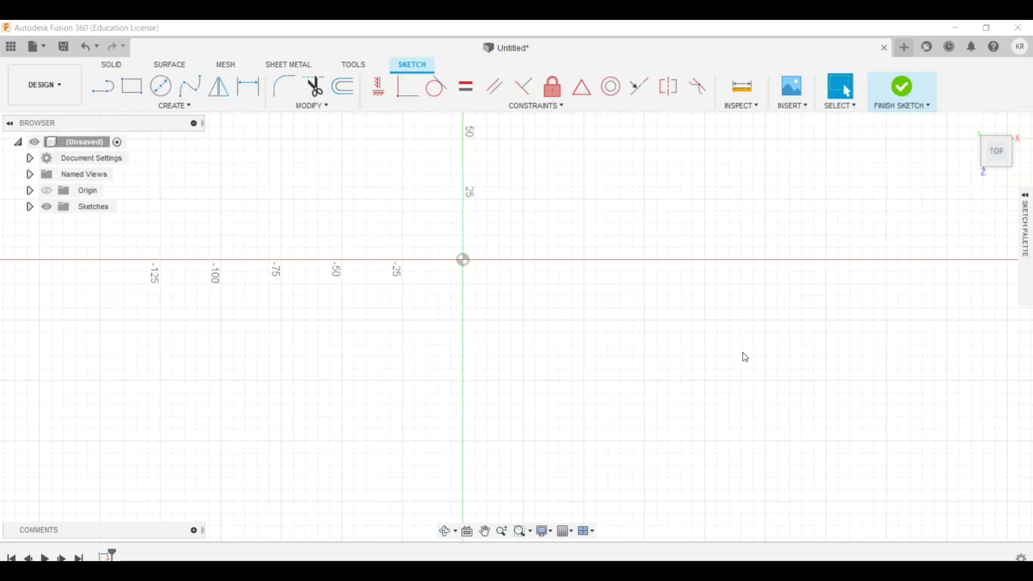
Draw a two-point rectangle below the horizontal axis and to the left of the origin in the empty sketch
{"action": "left_click", "coordinate": [132, 86]}
{"action": "left_click", "coordinate": [207, 300]}
{"action": "left_click", "coordinate": [444, 405]}
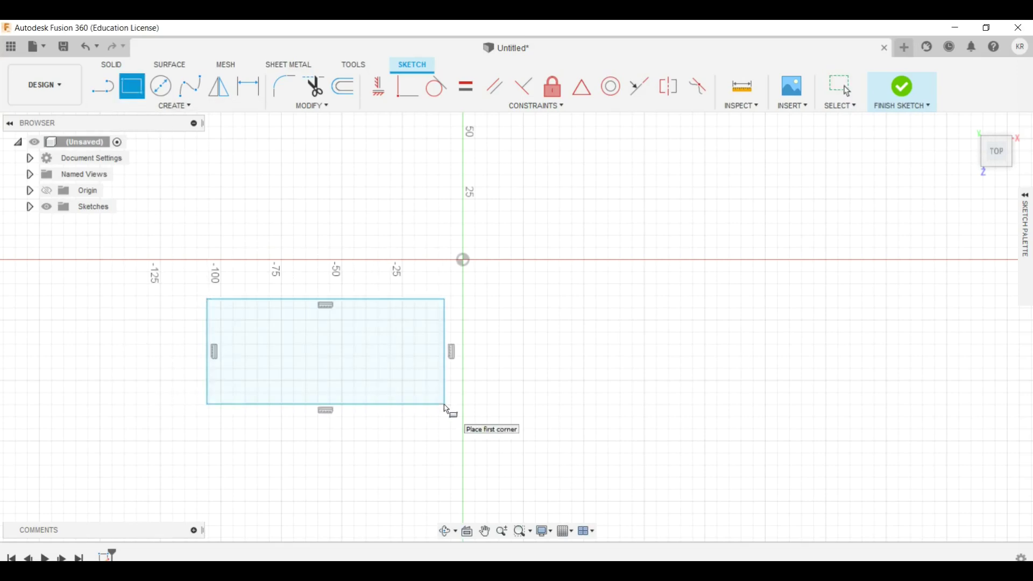
{"action": "key", "text": "Escape"}
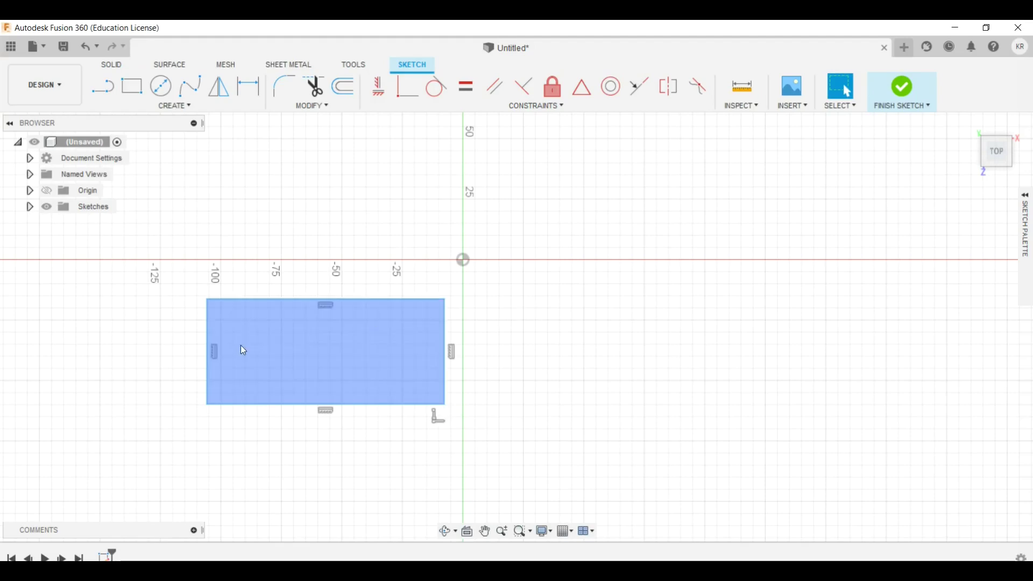
Resize the undimensioned rectangle freehand by shifting its bottom, left and top edges, making it about 95 mm wide
{"action": "left_click", "coordinate": [270, 405]}
{"action": "mouse_move", "coordinate": [272, 409]}
{"action": "left_mouse_down"}
{"action": "mouse_move", "coordinate": [279, 466]}
{"action": "mouse_move", "coordinate": [286, 418]}
{"action": "left_mouse_up"}
{"action": "mouse_move", "coordinate": [207, 389]}
{"action": "left_mouse_down"}
{"action": "mouse_move", "coordinate": [88, 396]}
{"action": "mouse_move", "coordinate": [213, 383]}
{"action": "left_mouse_up"}
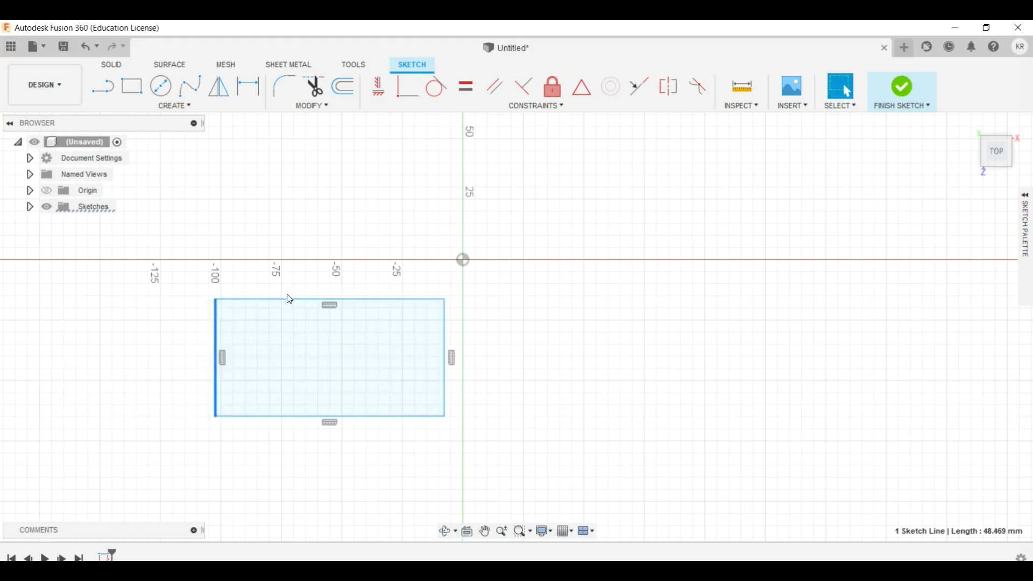
{"action": "mouse_move", "coordinate": [289, 304]}
{"action": "left_mouse_down"}
{"action": "mouse_move", "coordinate": [274, 265]}
{"action": "mouse_move", "coordinate": [274, 318]}
{"action": "left_mouse_up"}
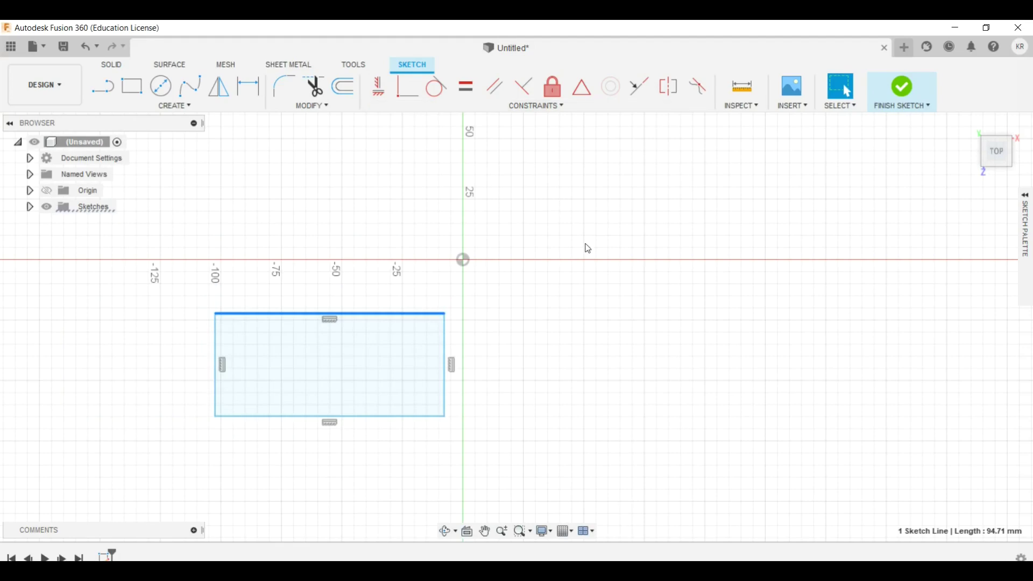
Dimension the rectangle's top edge to a width of 100 mm
{"action": "left_click", "coordinate": [249, 86]}
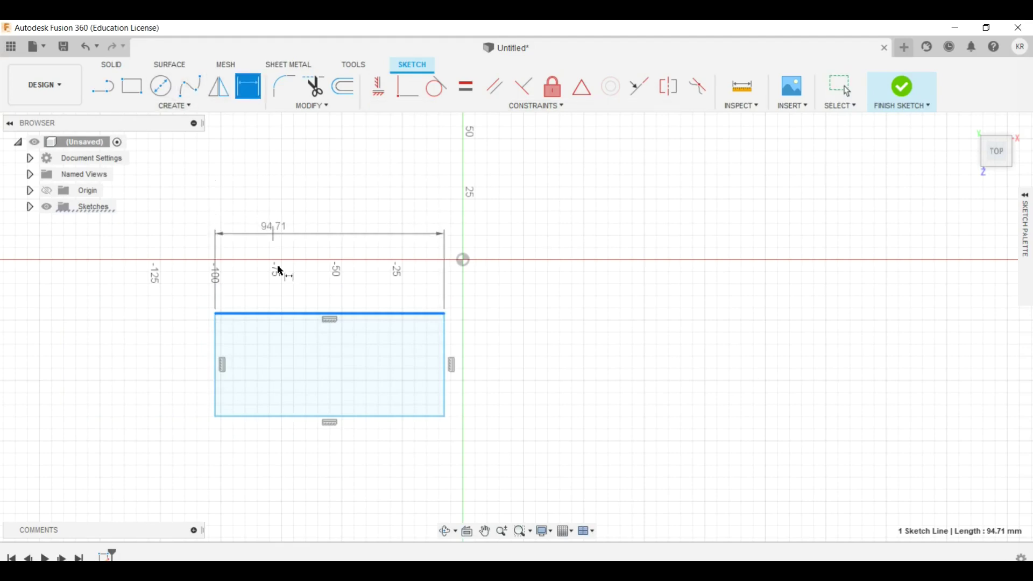
{"action": "left_click", "coordinate": [332, 286]}
{"action": "type", "text": "100"}
{"action": "key", "text": "Return"}
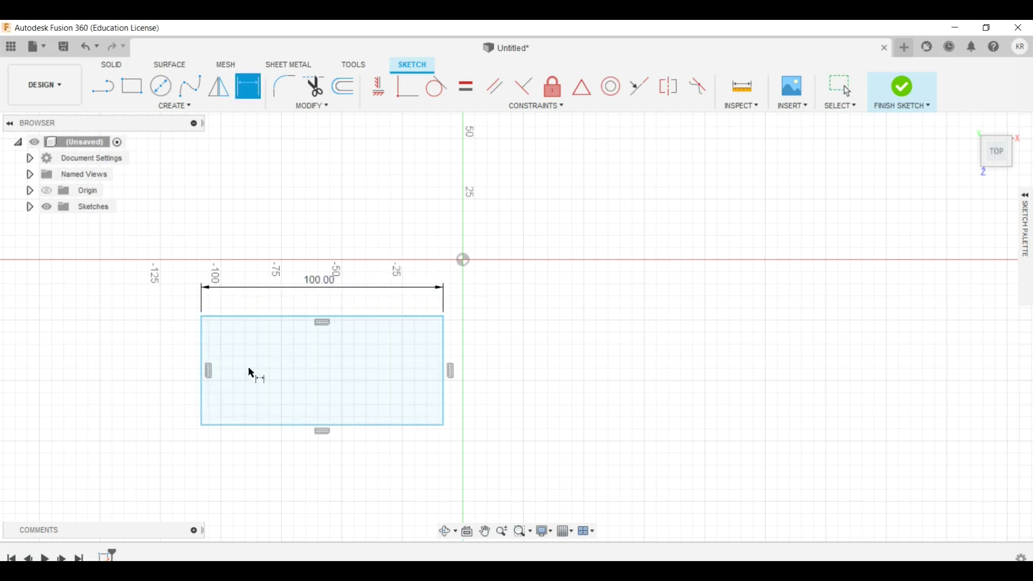
Dimension the rectangle's left edge to a height of 50 mm
{"action": "left_click", "coordinate": [206, 392]}
{"action": "left_click", "coordinate": [145, 371]}
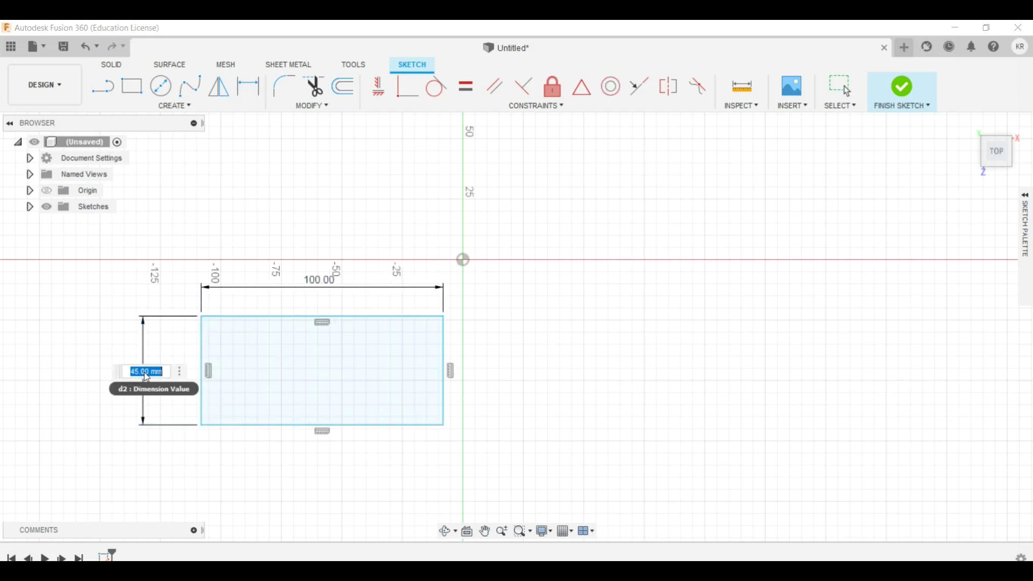
{"action": "type", "text": "50"}
{"action": "key", "text": "Return"}
{"action": "key", "text": "Escape"}
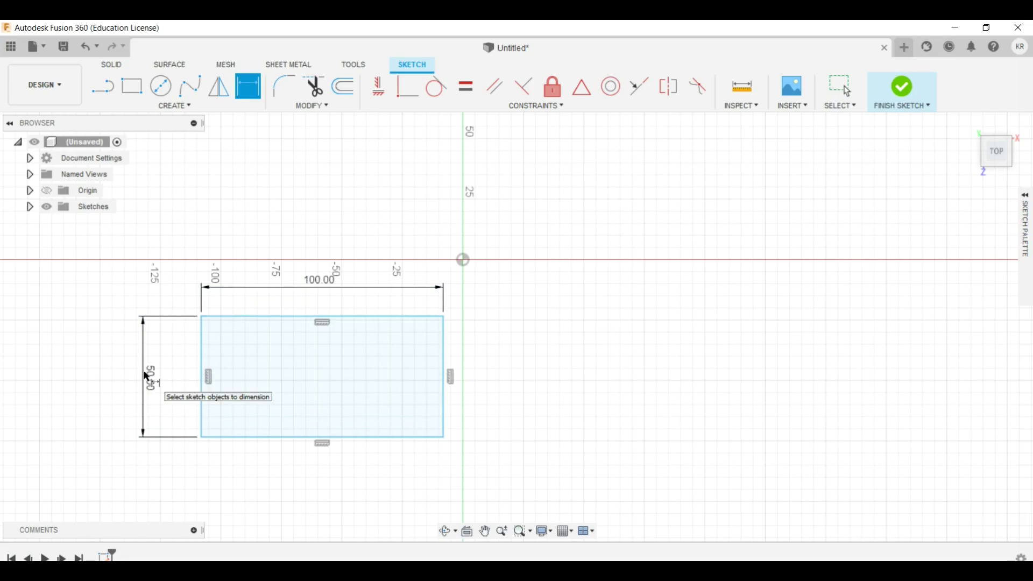
Move the dimensioned rectangle around the plane by its lower-right corner and snap that corner onto the origin
{"action": "left_click", "coordinate": [400, 398]}
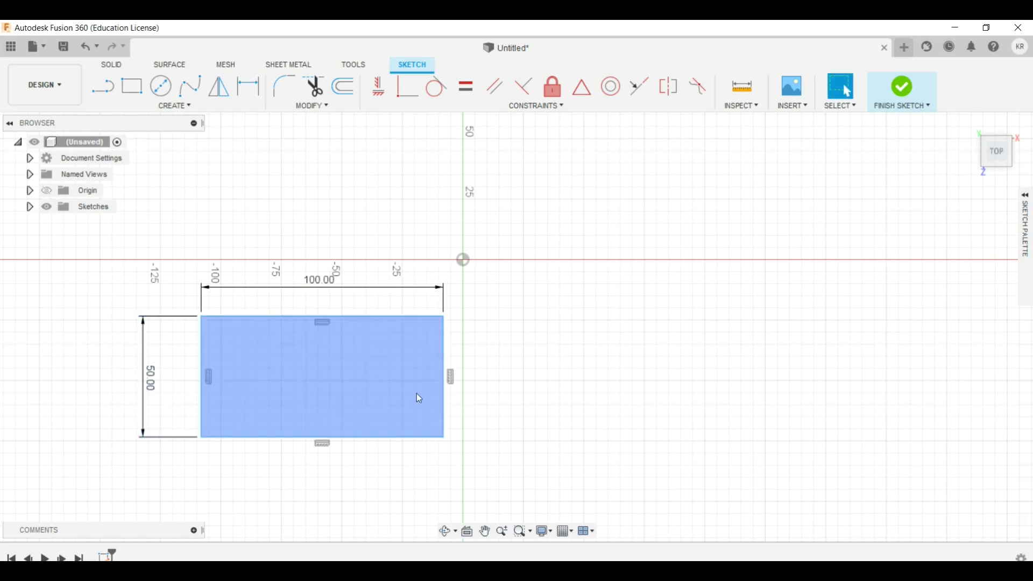
{"action": "left_click_drag", "start_coordinate": [443, 438], "coordinate": [407, 428]}
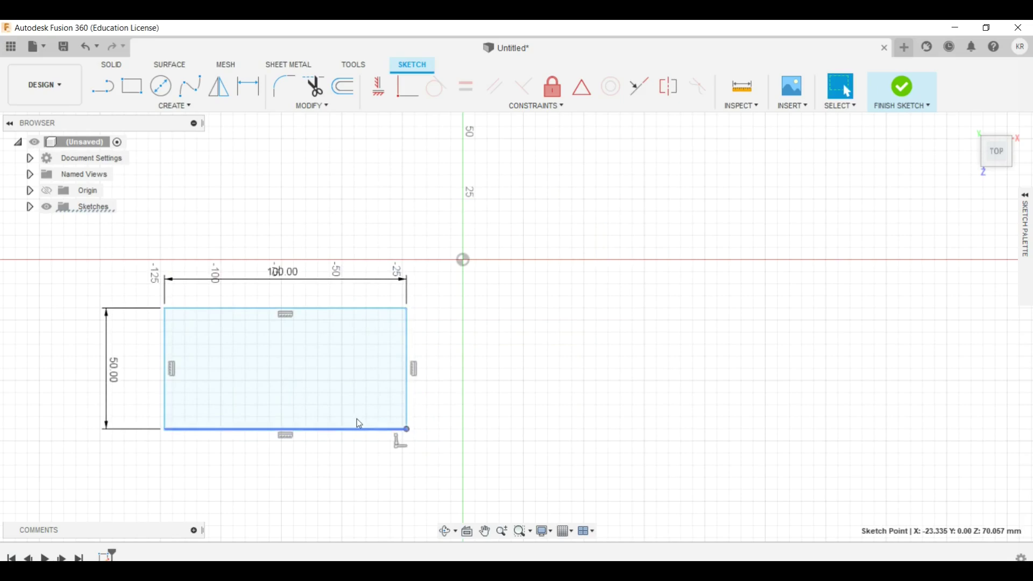
{"action": "left_click_drag", "start_coordinate": [407, 428], "coordinate": [588, 329]}
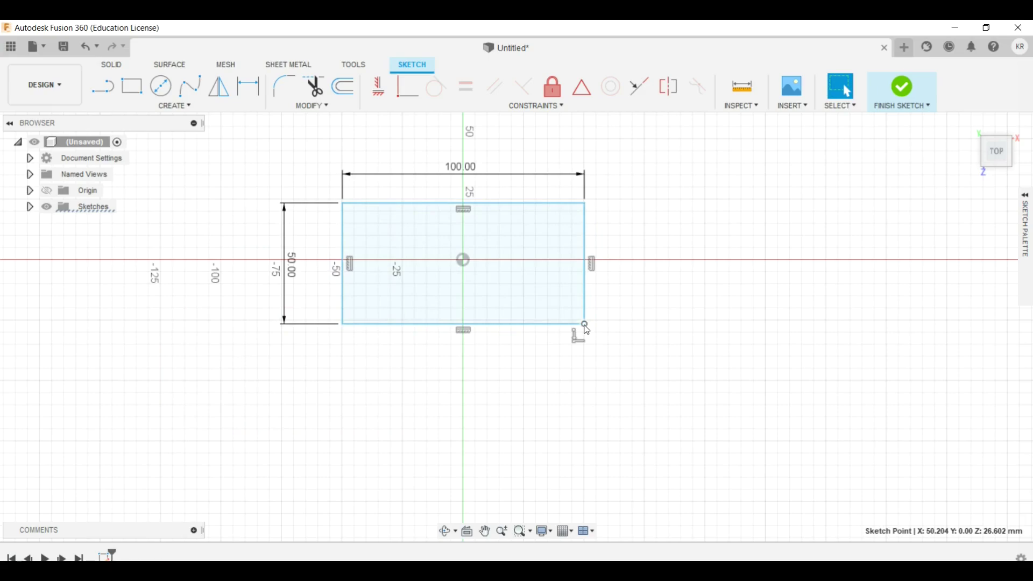
{"action": "left_click_drag", "start_coordinate": [587, 326], "coordinate": [435, 250]}
{"action": "scroll", "coordinate": [438, 270], "scroll_direction": "down", "scroll_amount": 2}
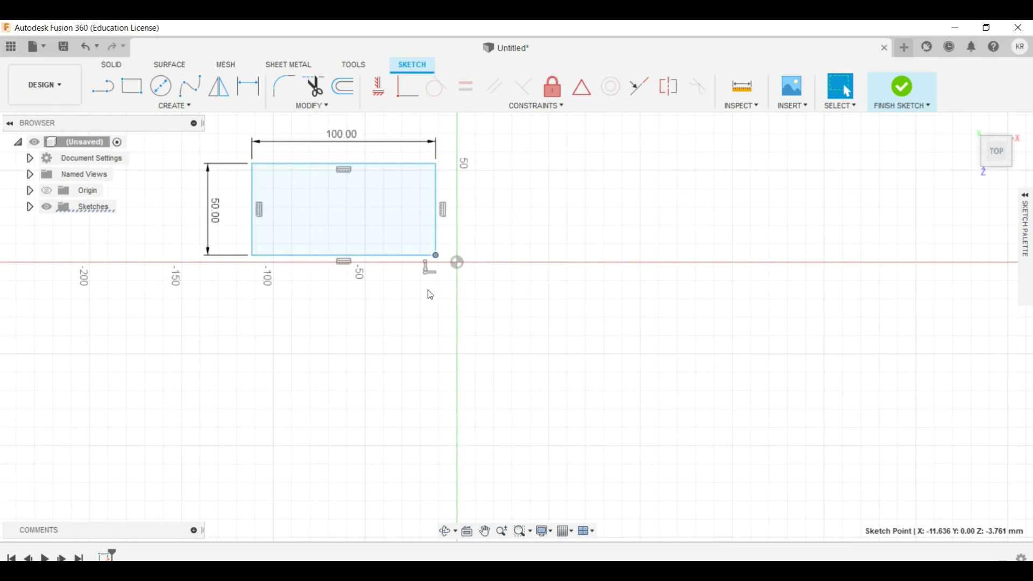
{"action": "left_click_drag", "start_coordinate": [436, 257], "coordinate": [460, 262]}
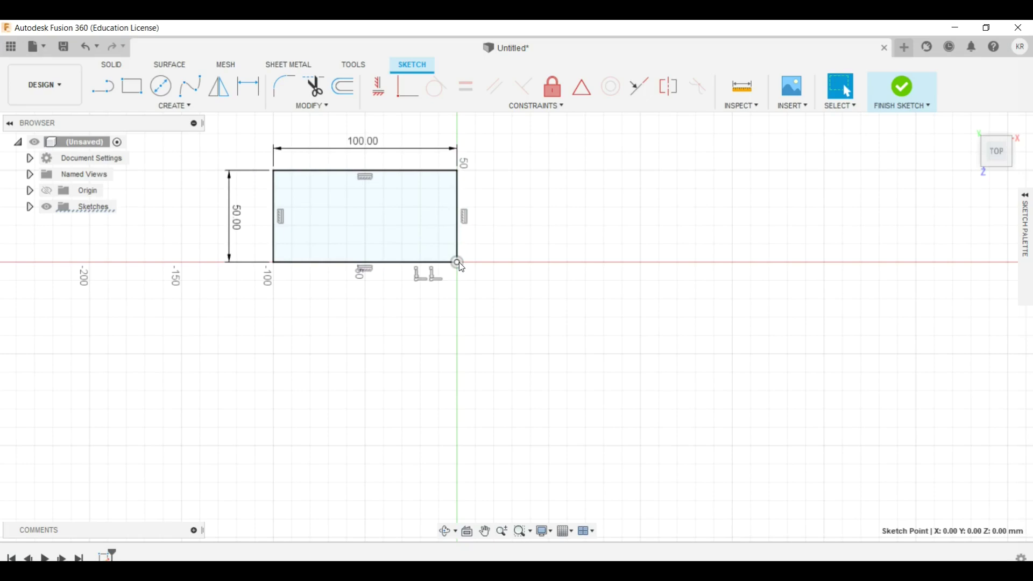
Delete the coincident constraint between the rectangle's corner and the origin, and pull the rectangle slightly left of it
{"action": "right_click", "coordinate": [459, 262]}
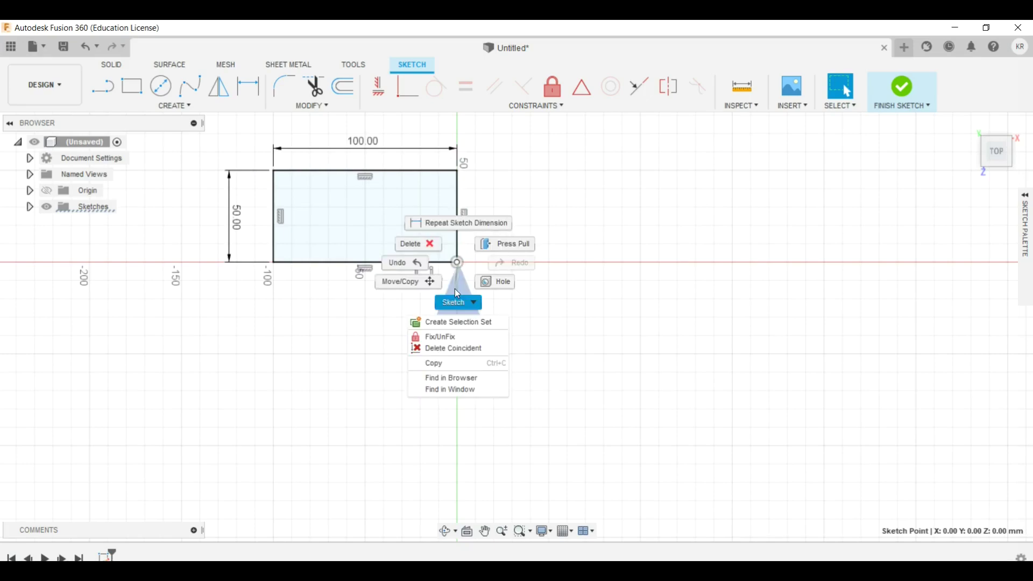
{"action": "left_click", "coordinate": [462, 349]}
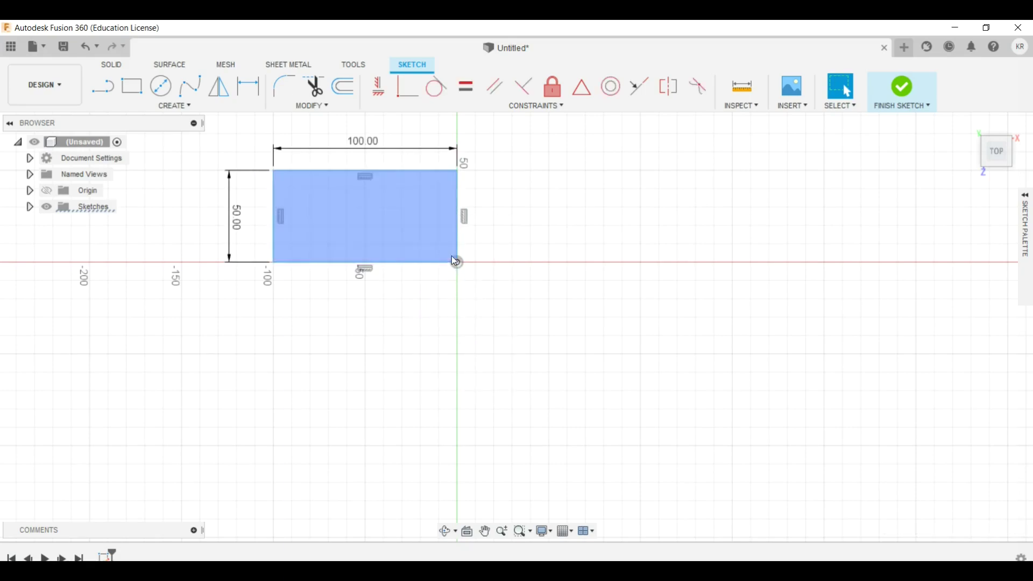
{"action": "mouse_move", "coordinate": [456, 262]}
{"action": "left_mouse_down"}
{"action": "mouse_move", "coordinate": [423, 236]}
{"action": "mouse_move", "coordinate": [402, 293]}
{"action": "mouse_move", "coordinate": [450, 261]}
{"action": "left_mouse_up"}
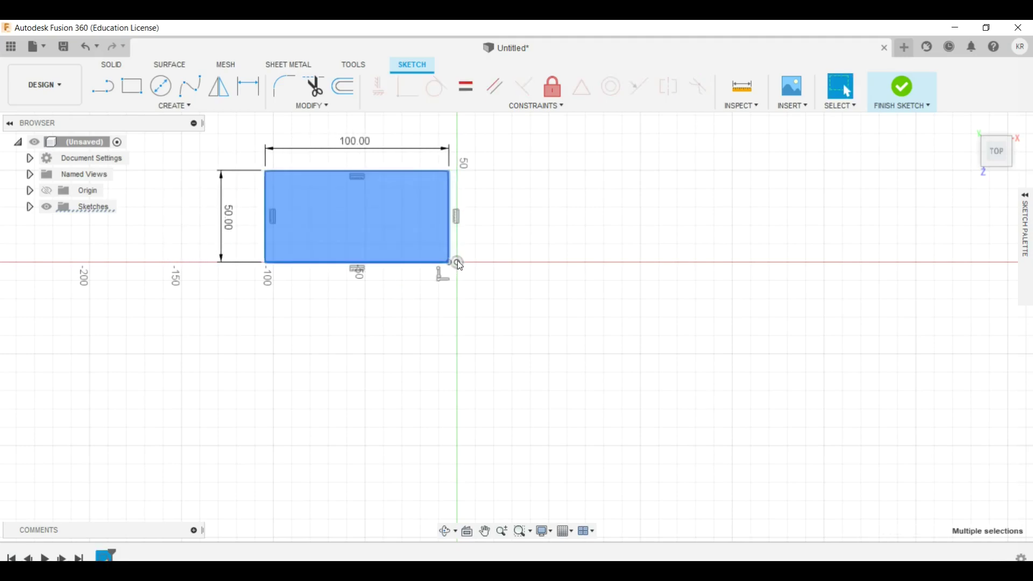
Shift the rectangle by its lower-right corner along the horizontal axis to about 9.5 mm left of the origin
{"action": "left_click", "coordinate": [458, 262]}
{"action": "right_click", "coordinate": [457, 262]}
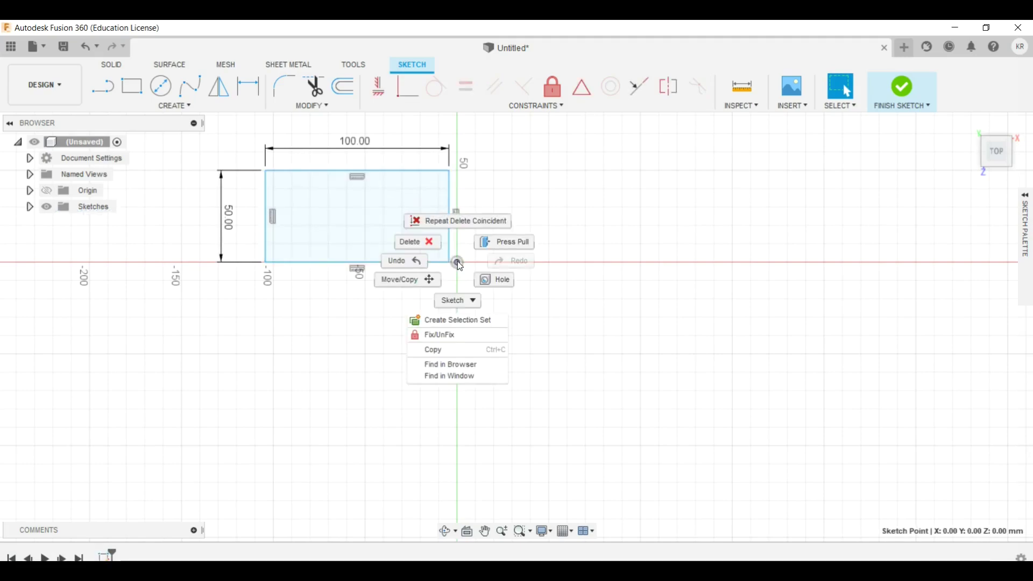
{"action": "left_click", "coordinate": [414, 268]}
{"action": "left_click", "coordinate": [441, 263]}
{"action": "left_click_drag", "start_coordinate": [448, 264], "coordinate": [438, 263]}
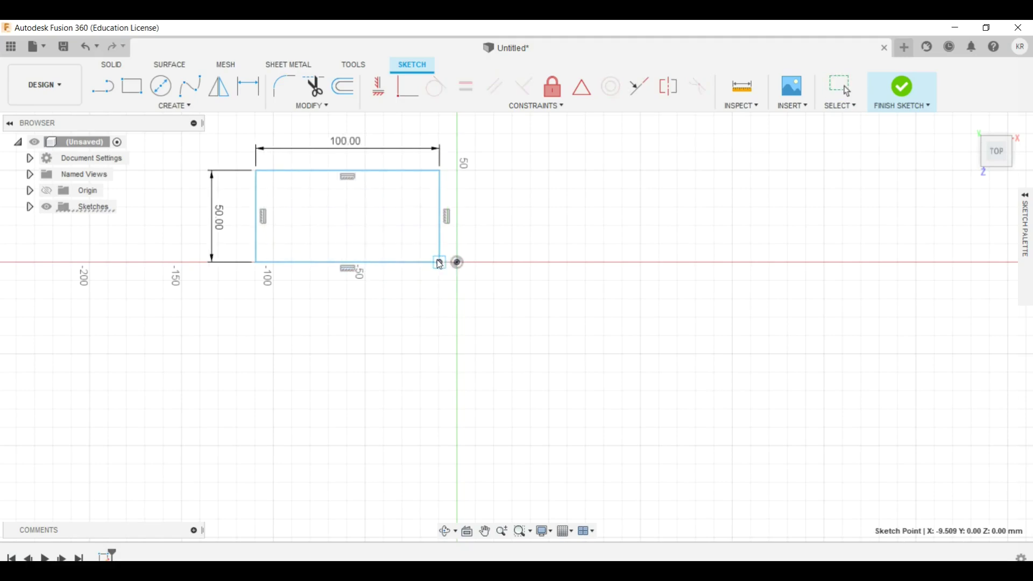
{"action": "left_click", "coordinate": [432, 261]}
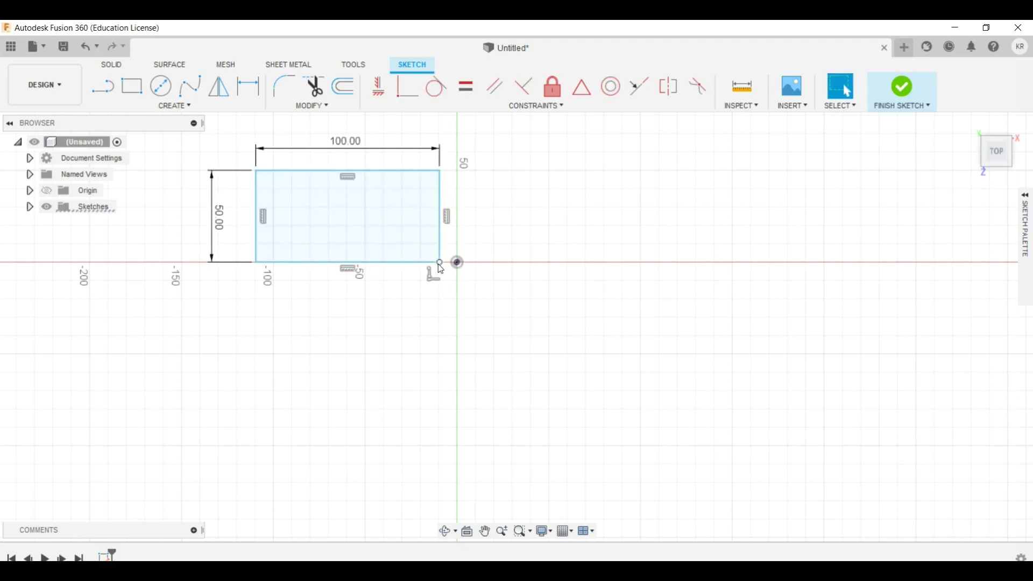
Move the rectangle by its lower-right corner so it surrounds the origin, and dimension that corner 50 mm horizontally from the origin
{"action": "left_click", "coordinate": [438, 263]}
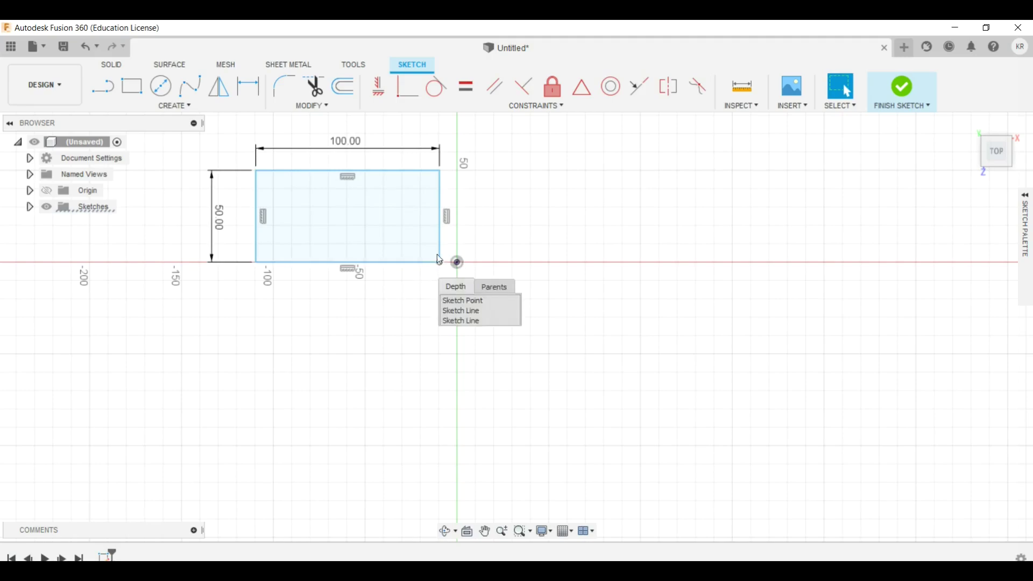
{"action": "left_click_drag", "start_coordinate": [441, 262], "coordinate": [550, 316]}
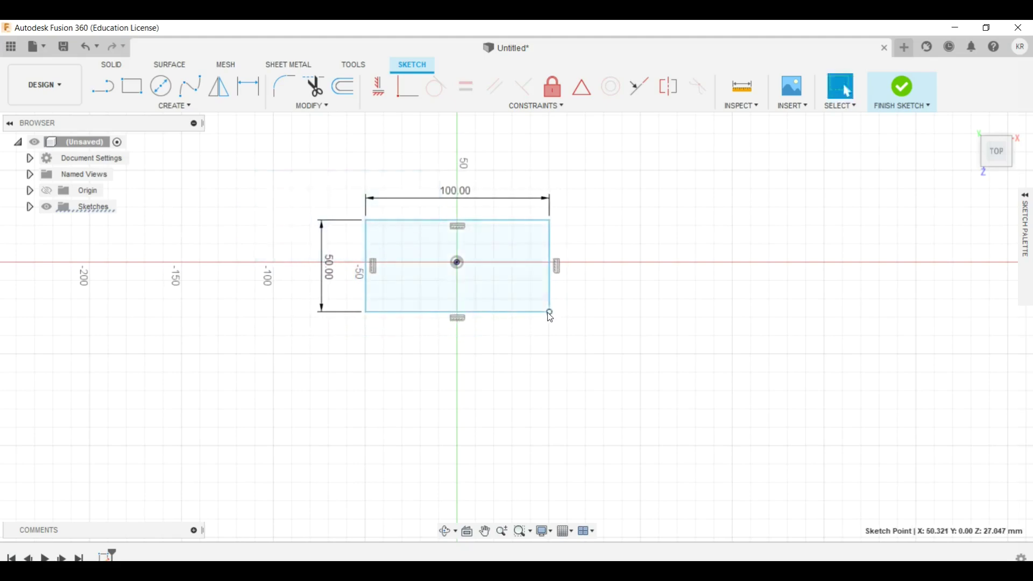
{"action": "left_click", "coordinate": [256, 92]}
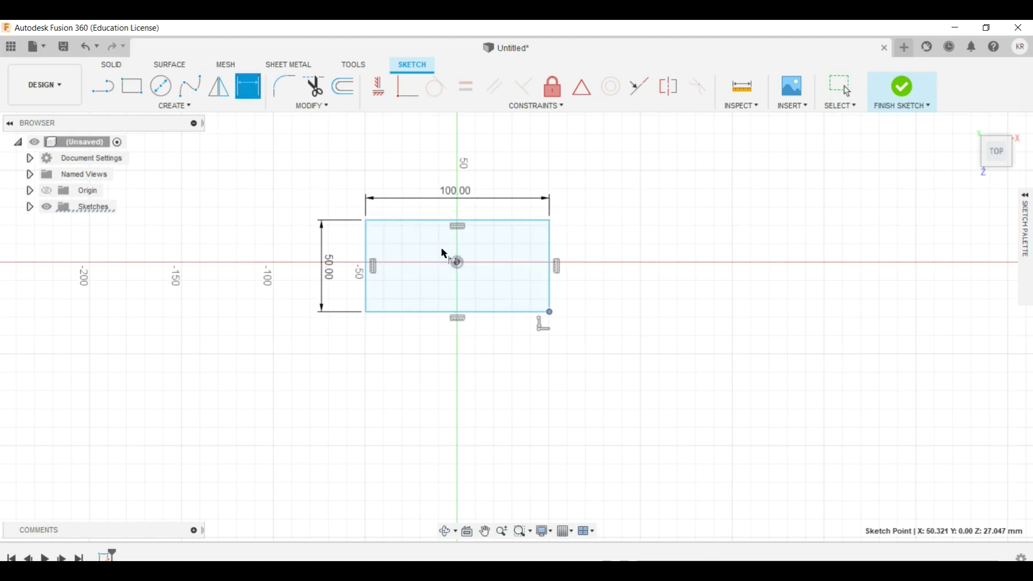
{"action": "left_click", "coordinate": [457, 263]}
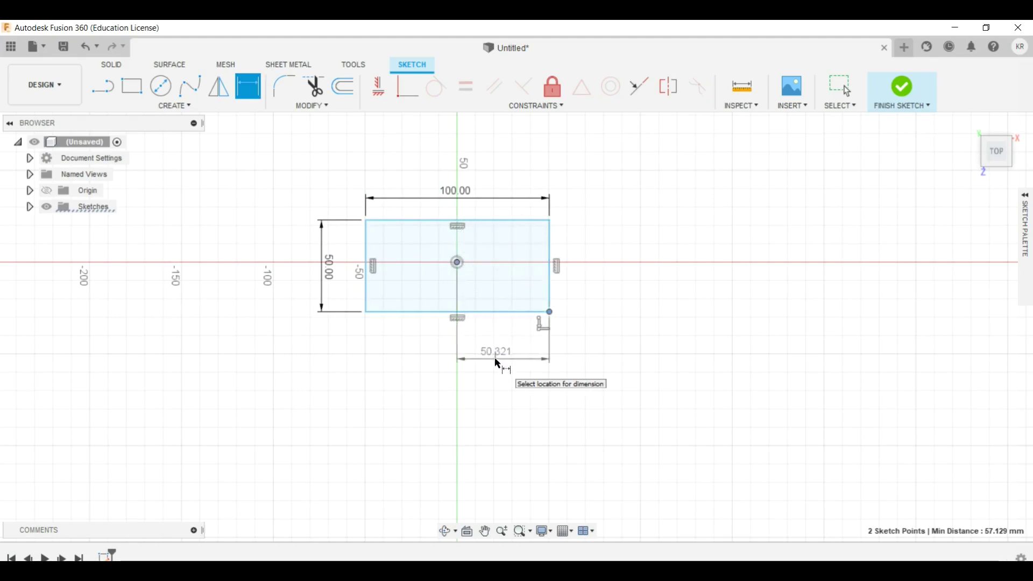
{"action": "left_click", "coordinate": [495, 360]}
{"action": "type", "text": "50"}
{"action": "key", "text": "Return"}
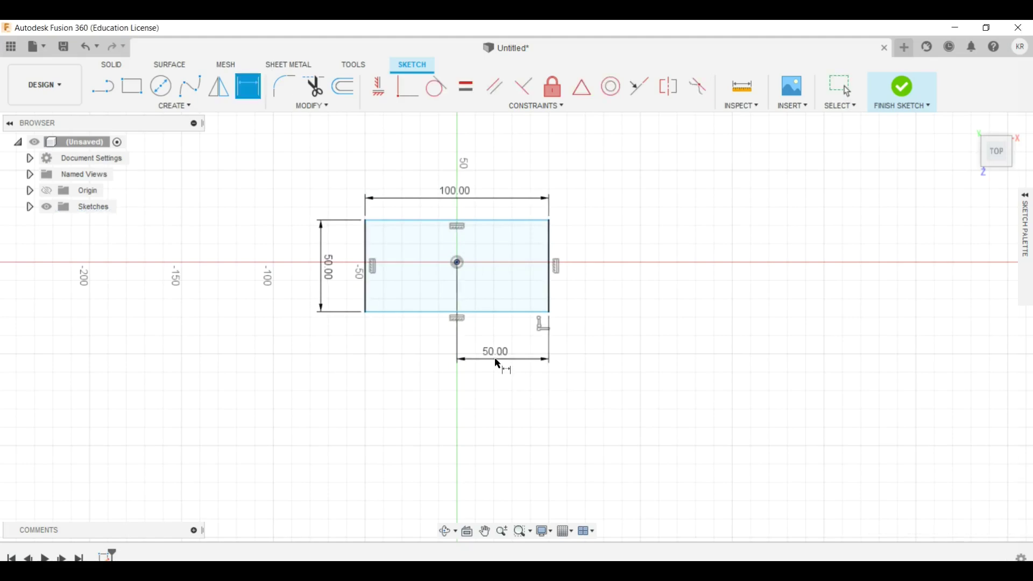
Dimension the rectangle's top edge 25 mm vertically from the origin
{"action": "left_click", "coordinate": [461, 263]}
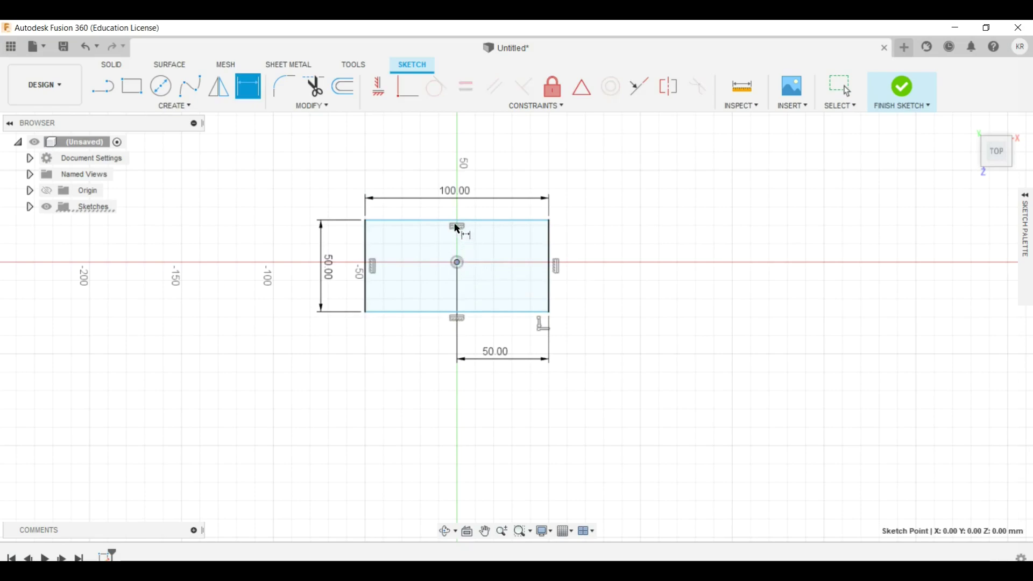
{"action": "left_click", "coordinate": [459, 221]}
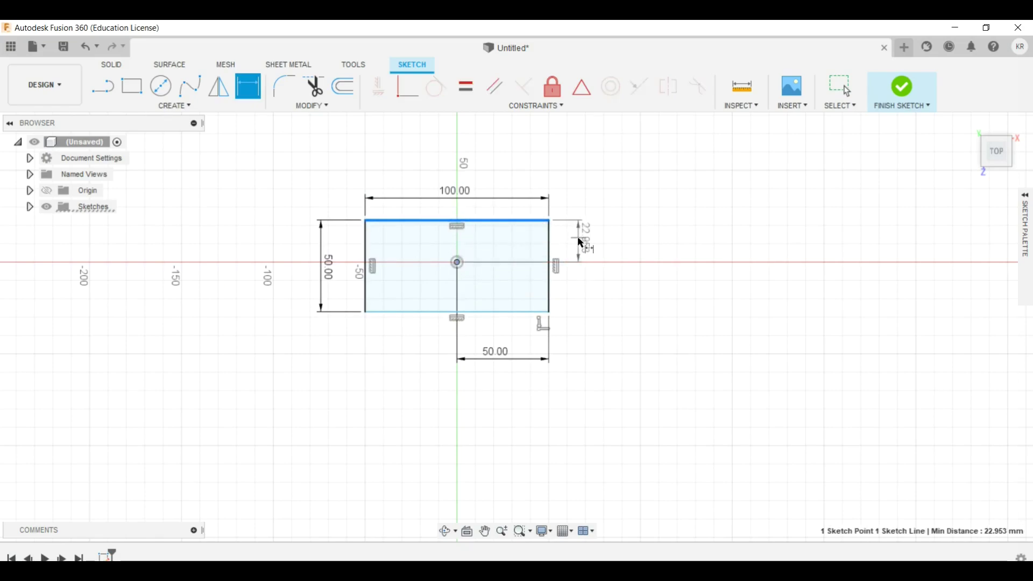
{"action": "left_click", "coordinate": [581, 243]}
{"action": "type", "text": "2"}
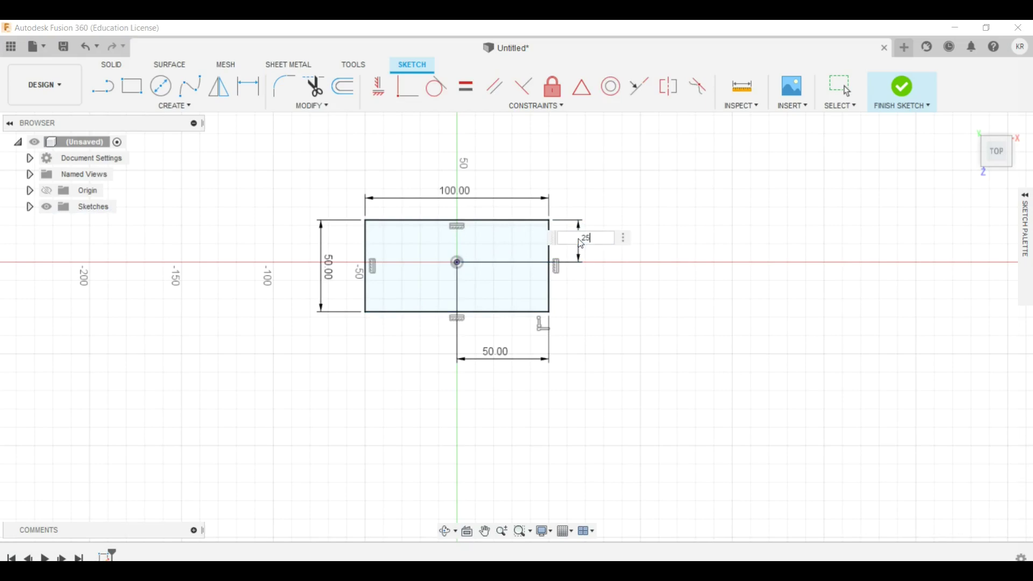
{"action": "type", "text": "5"}
{"action": "key", "text": "Return"}
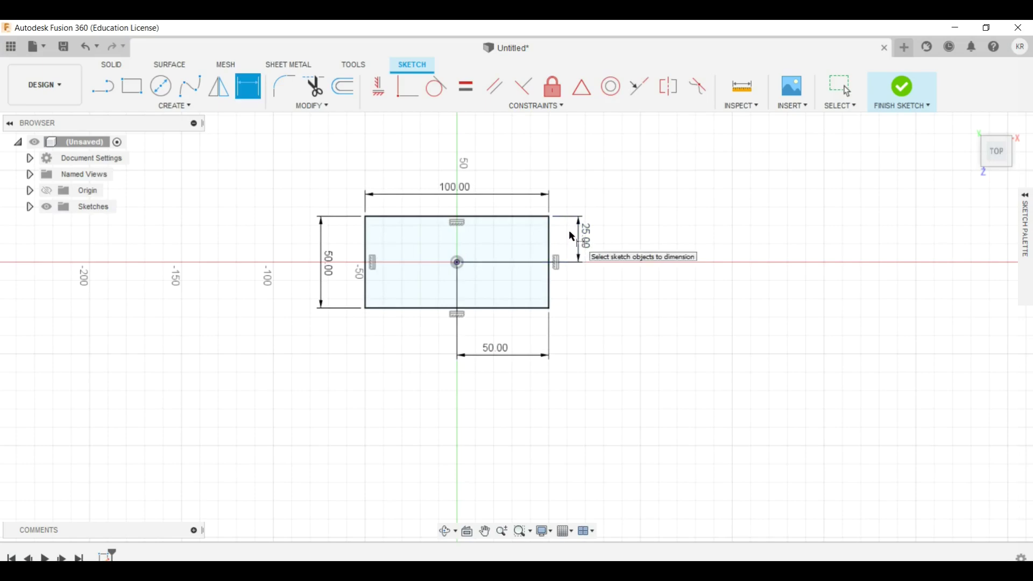
{"action": "key", "text": "Escape"}
Delete the whole rectangle with its dimensions, and draw a large circle to the upper left of the origin
{"action": "mouse_move", "coordinate": [681, 430]}
{"action": "left_mouse_down"}
{"action": "mouse_move", "coordinate": [411, 335]}
{"action": "mouse_move", "coordinate": [203, 115]}
{"action": "mouse_move", "coordinate": [225, 151]}
{"action": "left_mouse_up"}
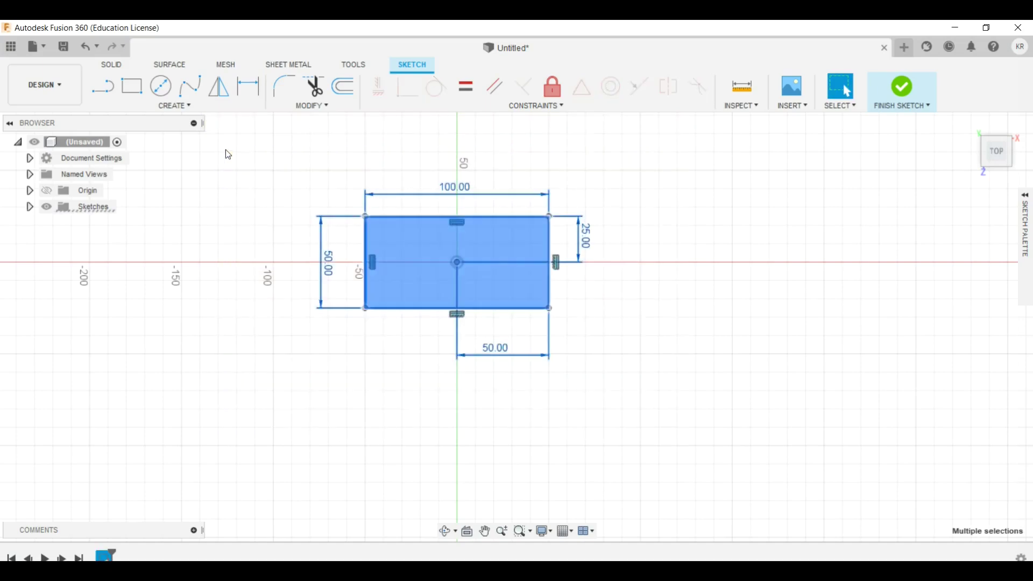
{"action": "key", "text": "Delete"}
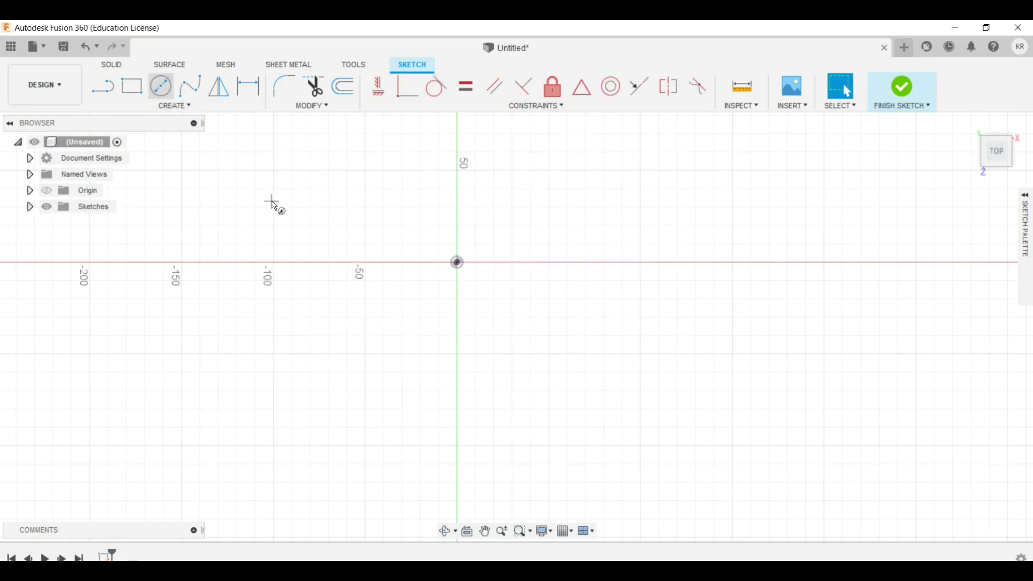
{"action": "left_click", "coordinate": [272, 202]}
{"action": "left_click", "coordinate": [330, 280]}
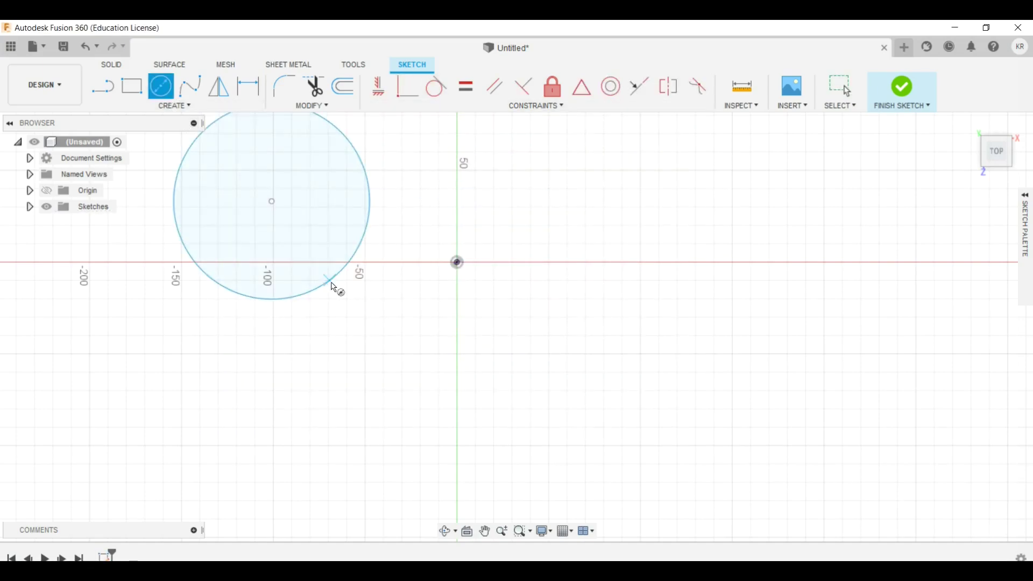
{"action": "key", "text": "Escape"}
Shrink the circle by its edge and move its centre to about 59 mm left of and 13 mm above the origin
{"action": "left_click", "coordinate": [311, 299]}
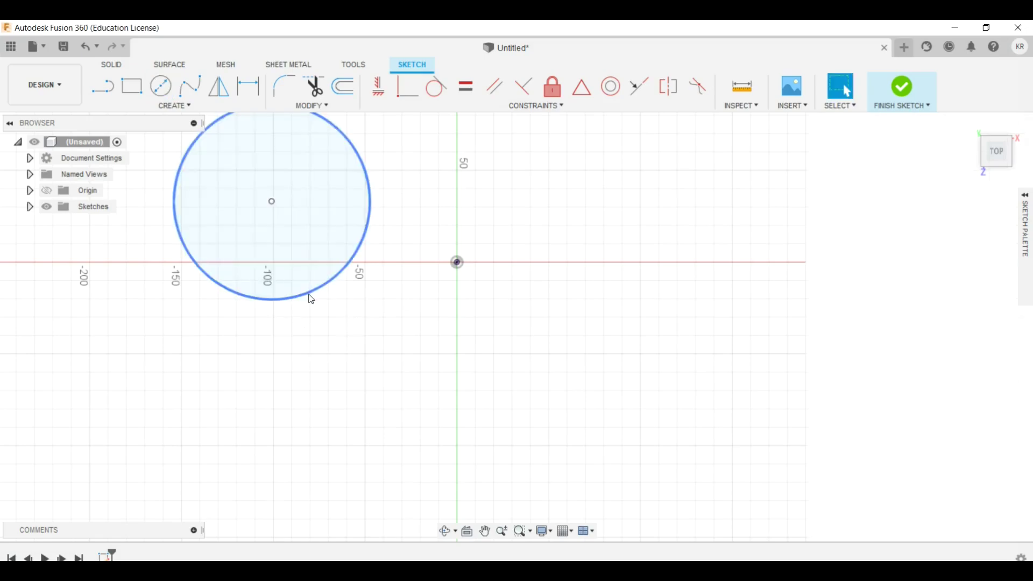
{"action": "left_click_drag", "start_coordinate": [312, 300], "coordinate": [311, 261]}
{"action": "mouse_move", "coordinate": [273, 205]}
{"action": "left_mouse_down"}
{"action": "mouse_move", "coordinate": [281, 279]}
{"action": "mouse_move", "coordinate": [401, 312]}
{"action": "mouse_move", "coordinate": [318, 307]}
{"action": "mouse_move", "coordinate": [471, 264]}
{"action": "mouse_move", "coordinate": [363, 293]}
{"action": "mouse_move", "coordinate": [434, 213]}
{"action": "mouse_move", "coordinate": [458, 263]}
{"action": "mouse_move", "coordinate": [349, 240]}
{"action": "left_mouse_up"}
Constrain the circle's centre to be coincident with the origin
{"action": "left_click", "coordinate": [405, 90]}
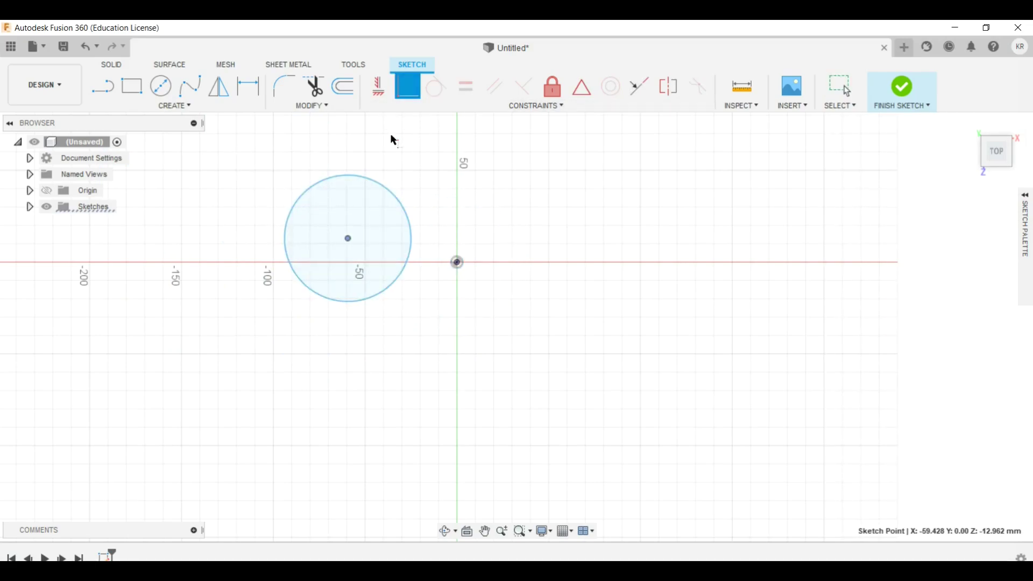
{"action": "left_click", "coordinate": [458, 263]}
{"action": "left_click", "coordinate": [348, 240]}
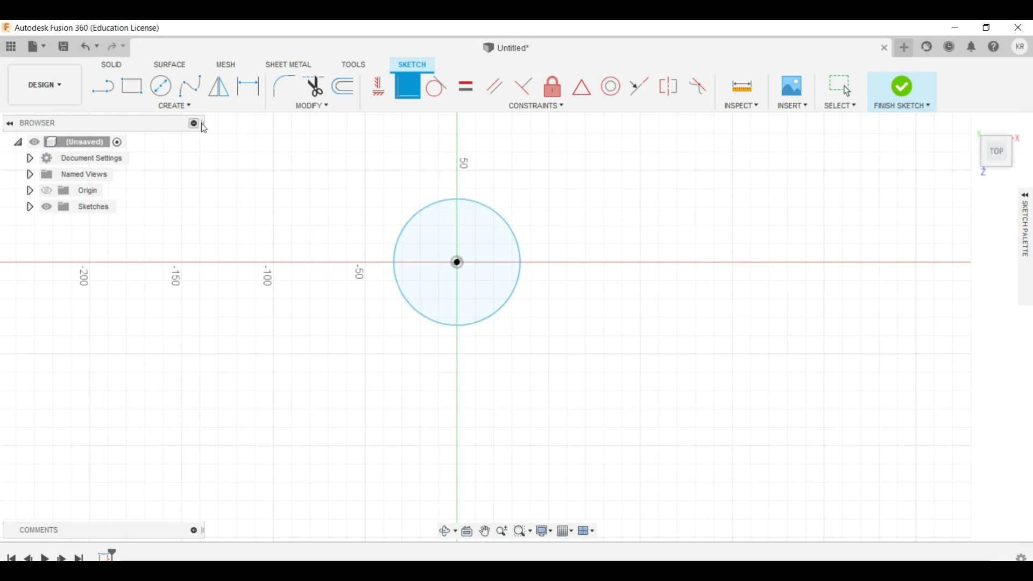
Draw a closed, irregular ten-sided line profile with a notch in its lower side, to the right of the circle
{"action": "left_click", "coordinate": [112, 95]}
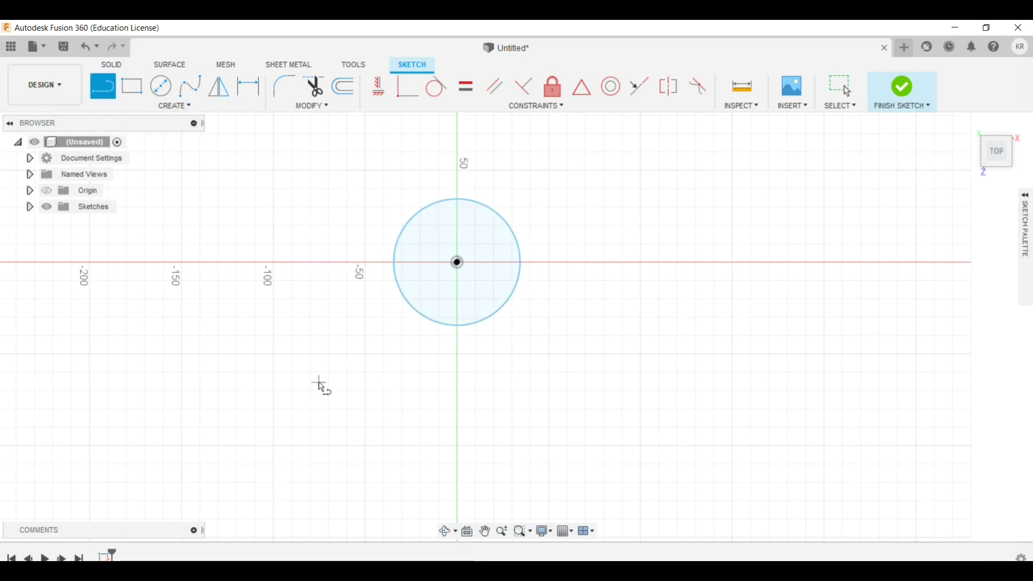
{"action": "left_click", "coordinate": [506, 360]}
{"action": "left_click", "coordinate": [611, 250]}
{"action": "left_click", "coordinate": [707, 201]}
{"action": "left_click", "coordinate": [856, 260]}
{"action": "left_click", "coordinate": [840, 355]}
{"action": "left_click", "coordinate": [703, 346]}
{"action": "left_click", "coordinate": [624, 423]}
{"action": "left_click", "coordinate": [591, 472]}
{"action": "left_click", "coordinate": [527, 407]}
{"action": "left_click", "coordinate": [506, 360]}
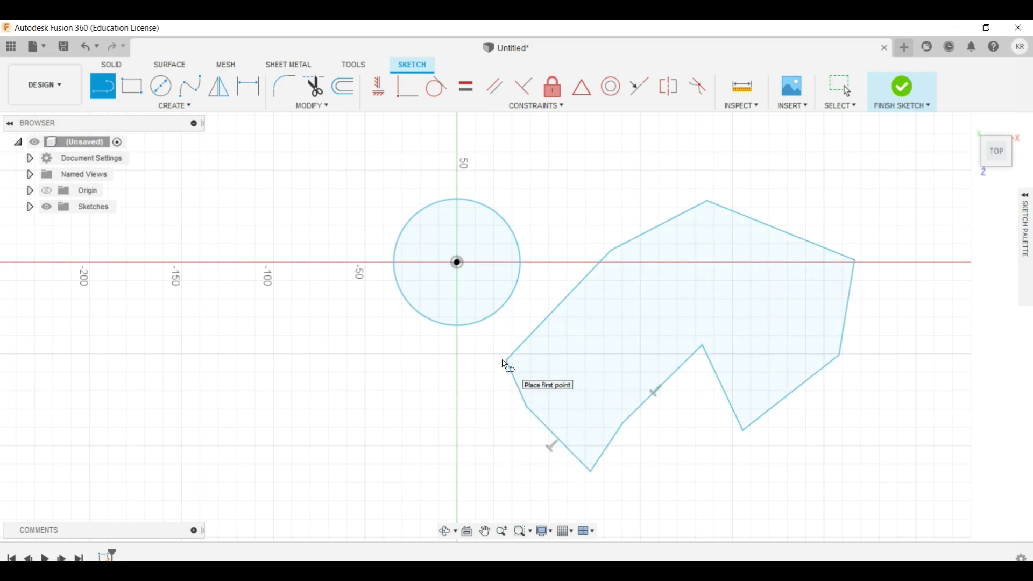
{"action": "key", "text": "Escape"}
{"action": "left_click", "coordinate": [738, 268]}
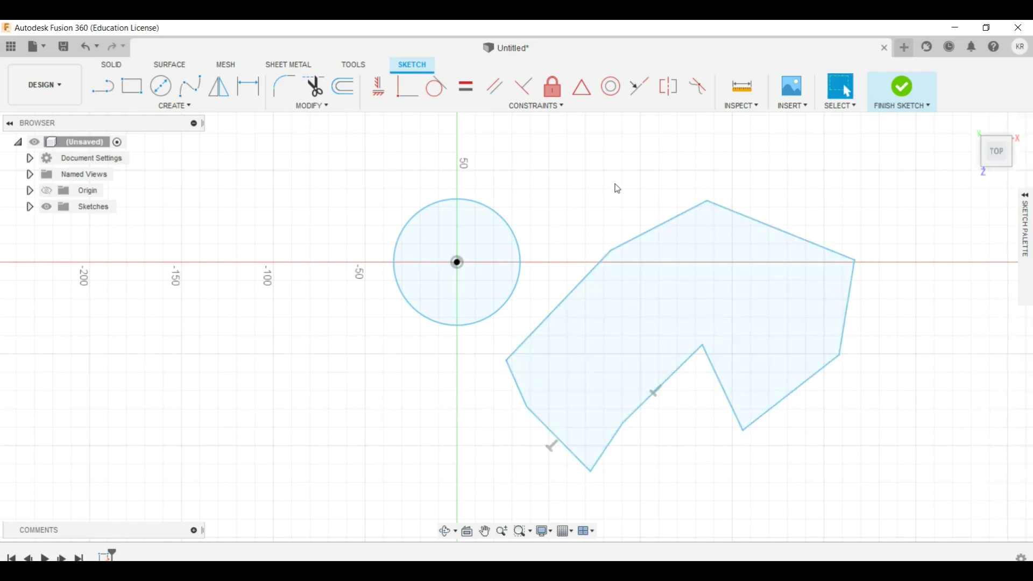
Make the two edges forming the notch in the profile's lower side perpendicular to each other
{"action": "left_click", "coordinate": [691, 363]}
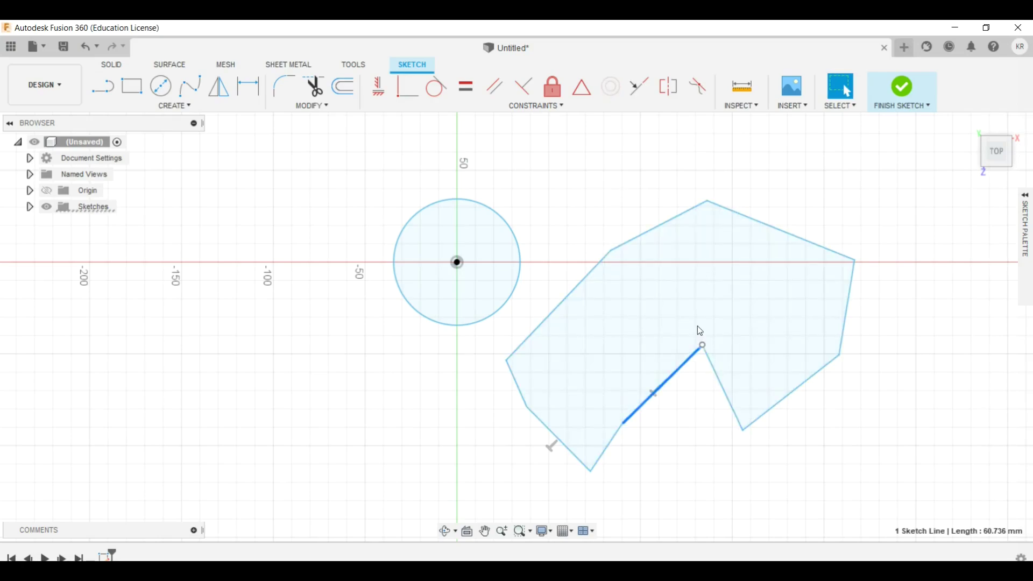
{"action": "left_click", "coordinate": [524, 86]}
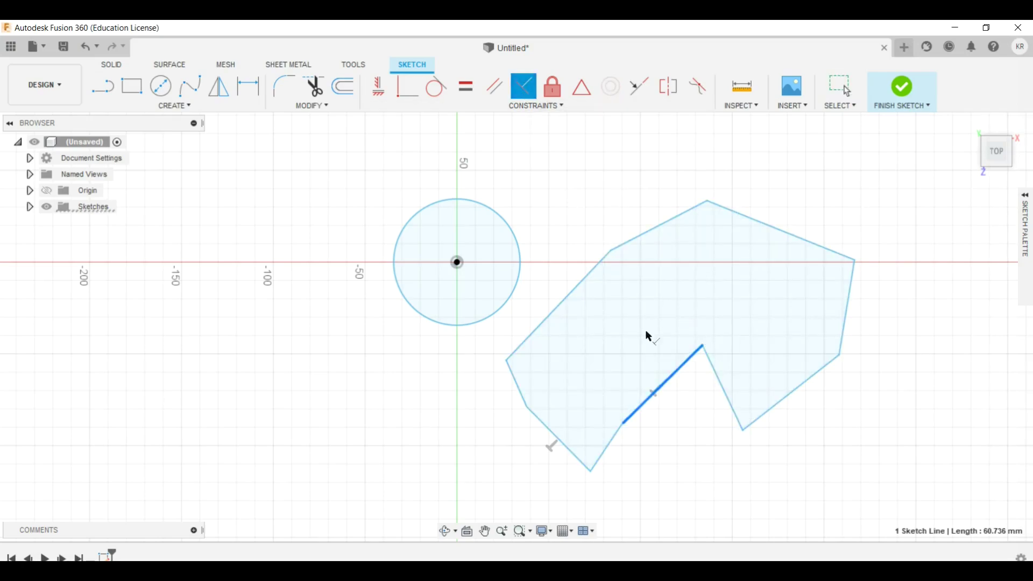
{"action": "left_click", "coordinate": [726, 391]}
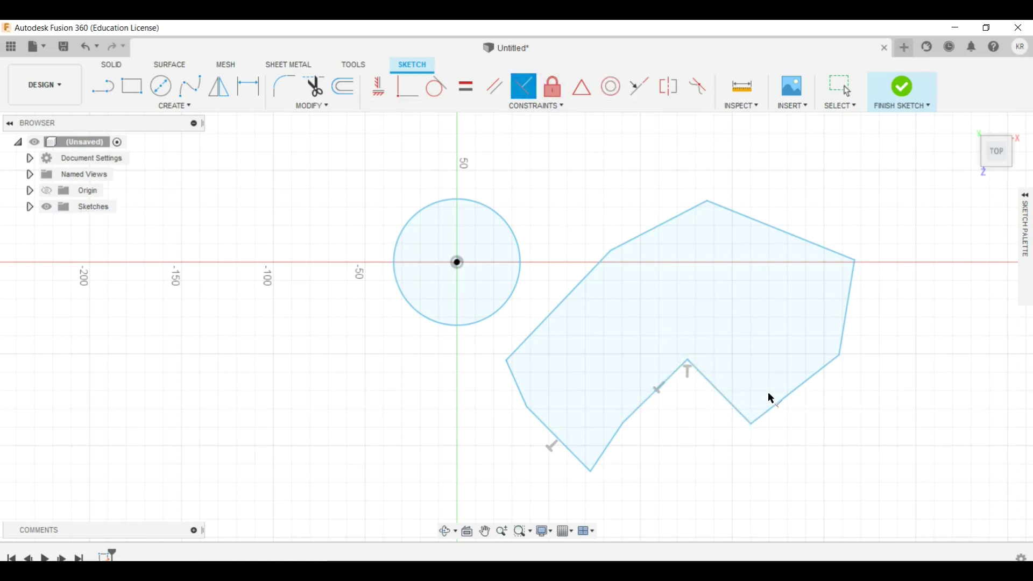
Make the profile's upper-left edge parallel to its short right edge, and its lower-left edge parallel to its long upper-right edge
{"action": "left_click", "coordinate": [489, 88]}
{"action": "left_click", "coordinate": [647, 234]}
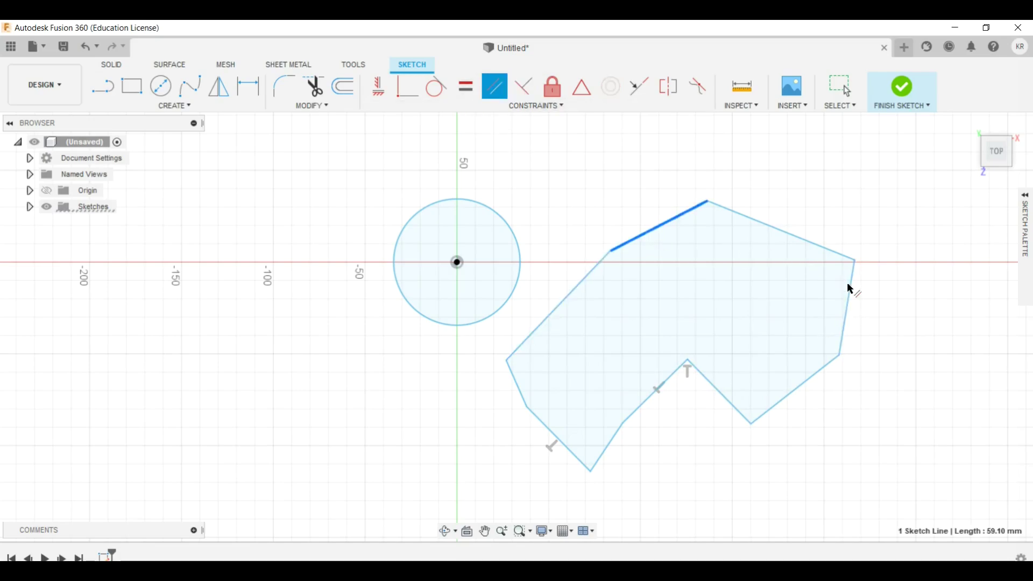
{"action": "left_click", "coordinate": [850, 304]}
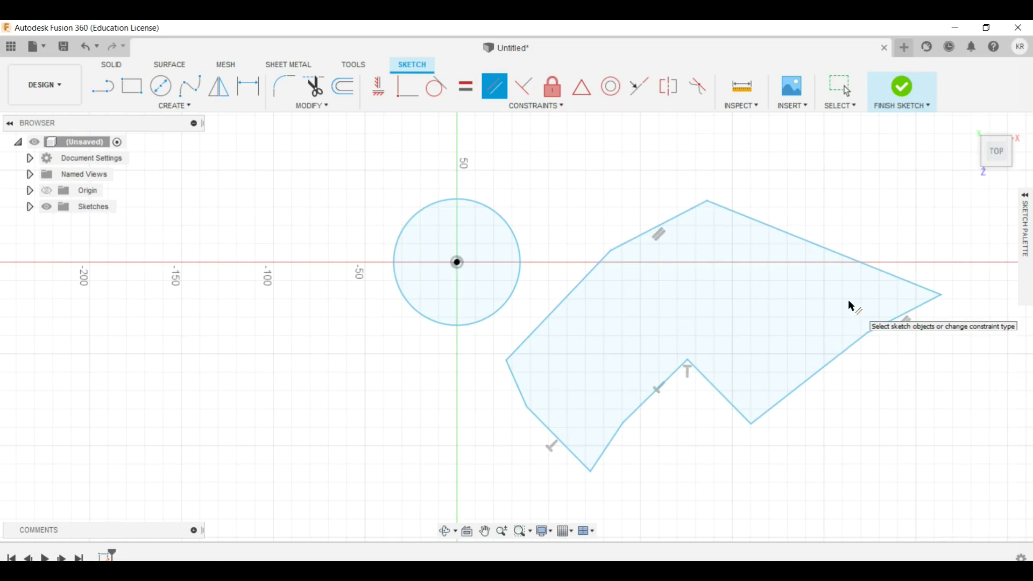
{"action": "left_click", "coordinate": [563, 442]}
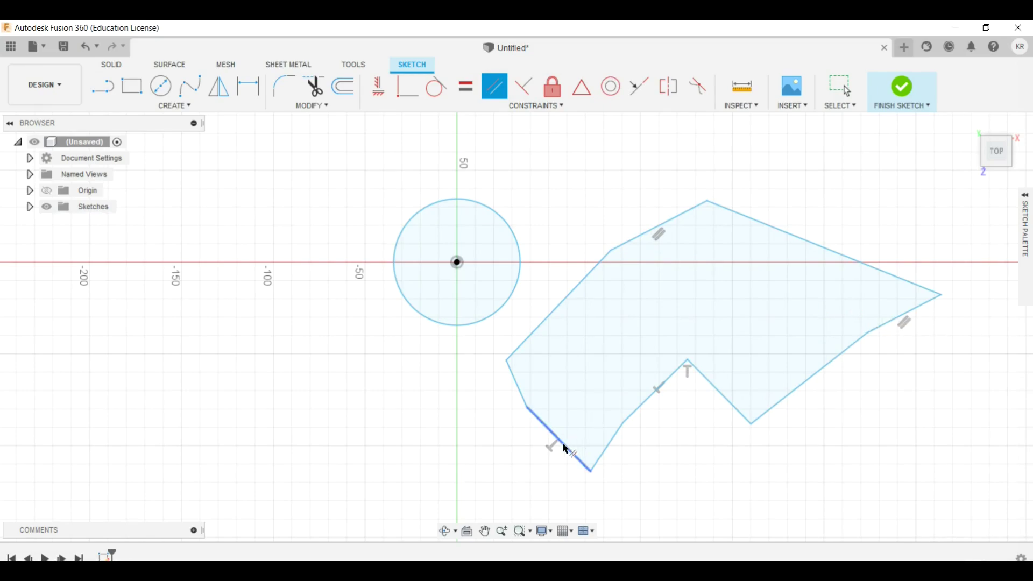
{"action": "left_click", "coordinate": [841, 256]}
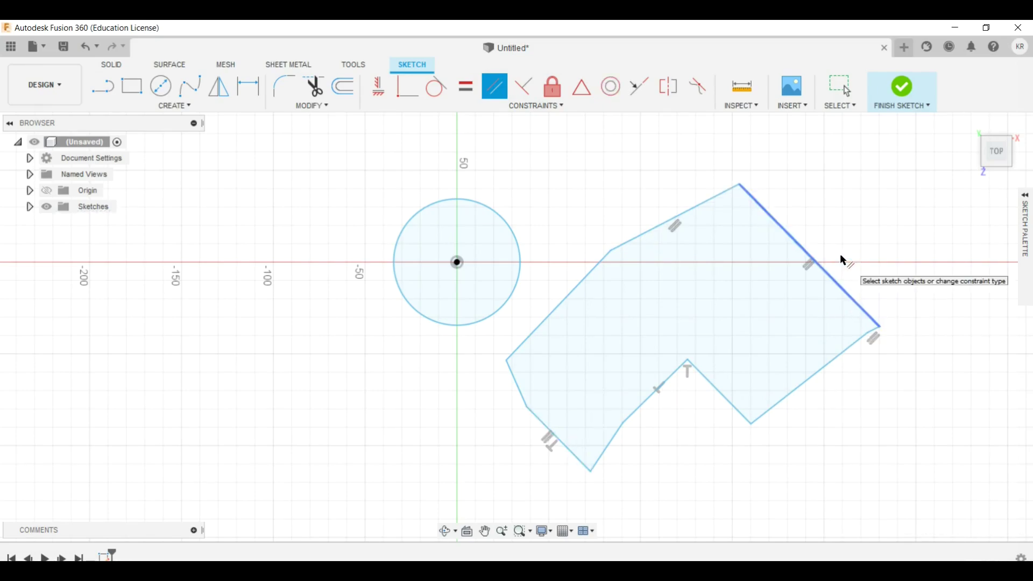
{"action": "key", "text": "Escape"}
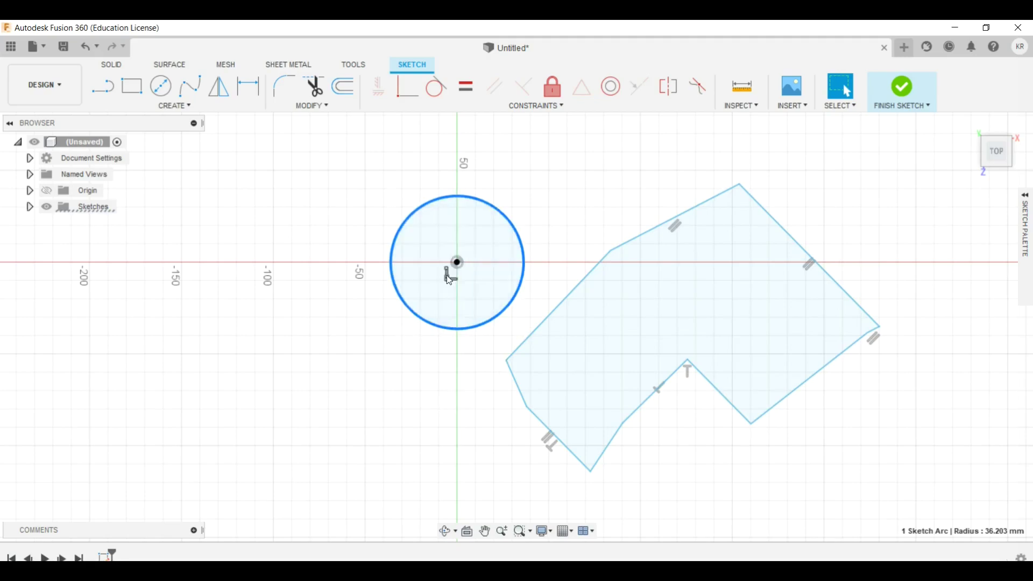
Draw a second, unconstrained circle to the upper left of the origin circle for comparison
{"action": "left_click", "coordinate": [160, 87]}
{"action": "left_click", "coordinate": [215, 207]}
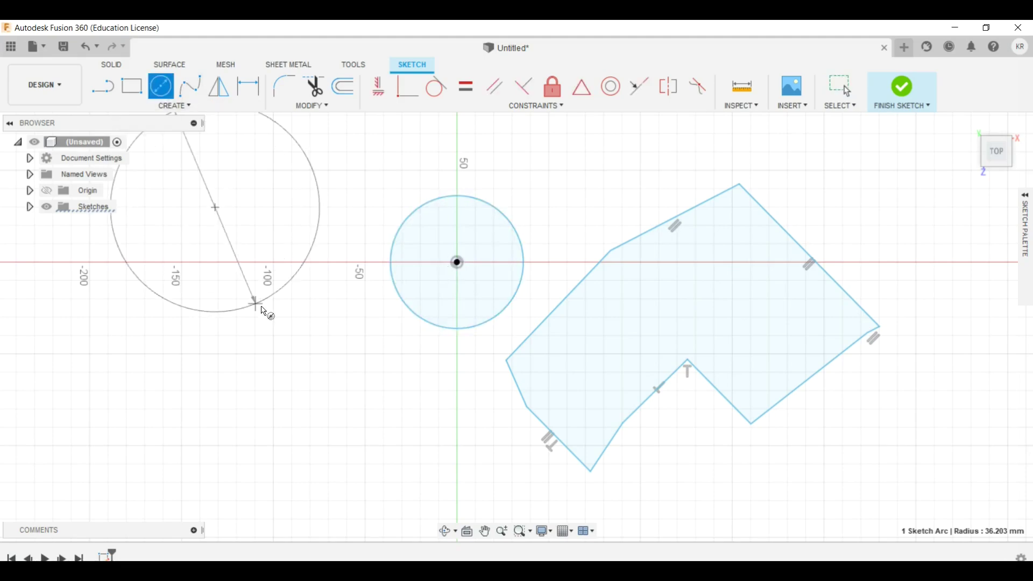
{"action": "left_click", "coordinate": [242, 264]}
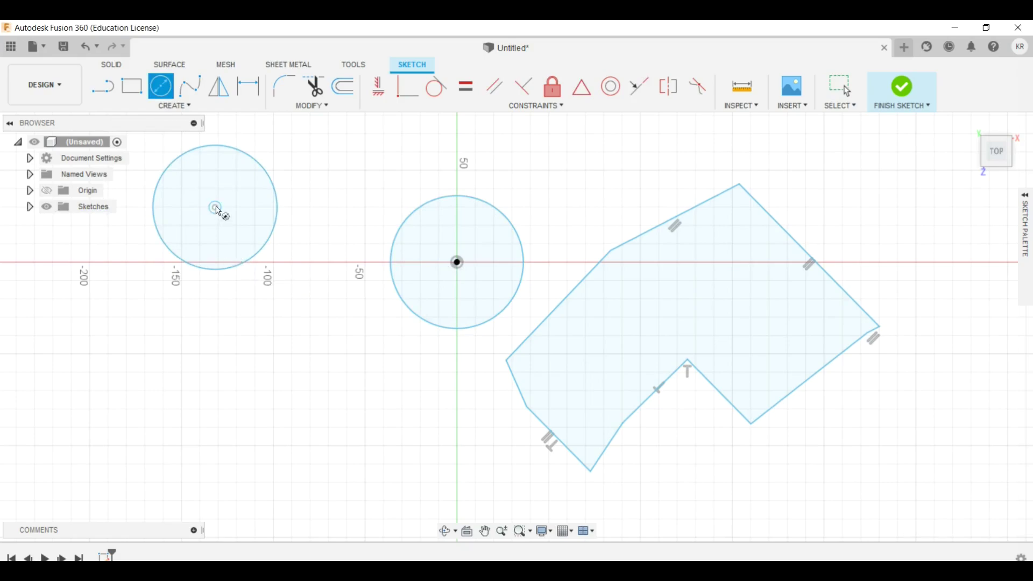
{"action": "key", "text": "Escape"}
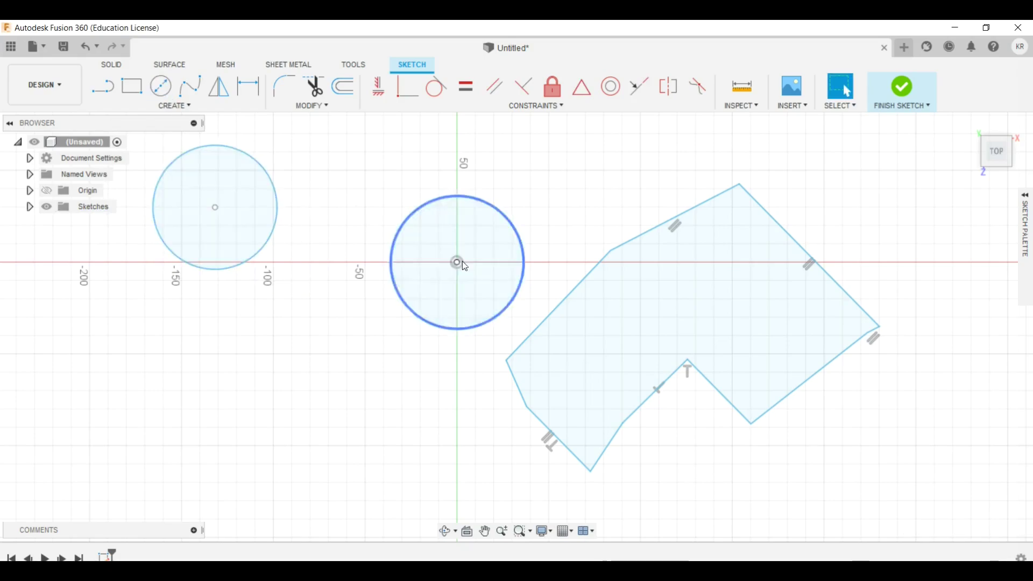
Dimension the origin circle's diameter to 70 mm, and undo that value change
{"action": "left_click", "coordinate": [219, 205]}
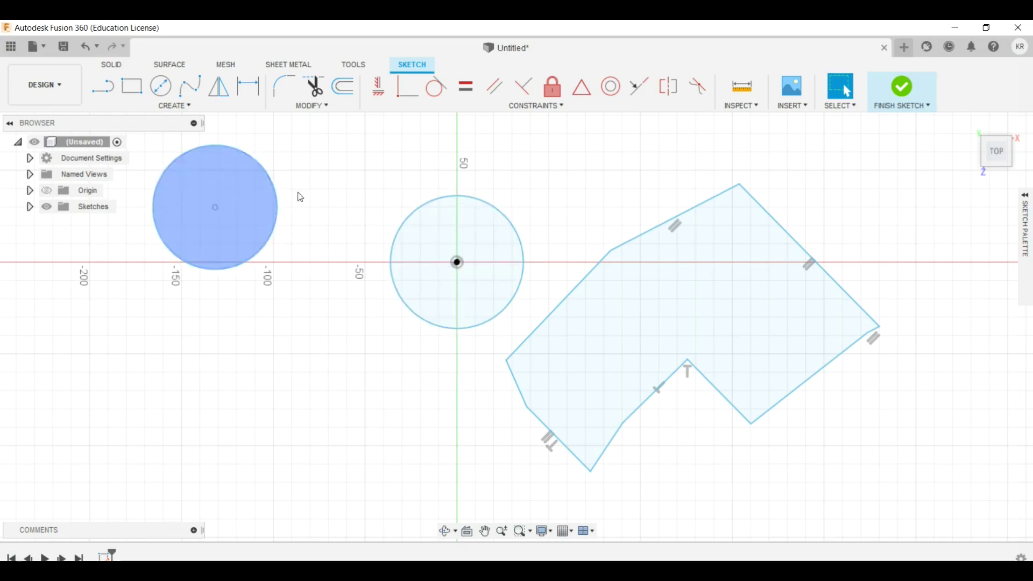
{"action": "left_click", "coordinate": [452, 271]}
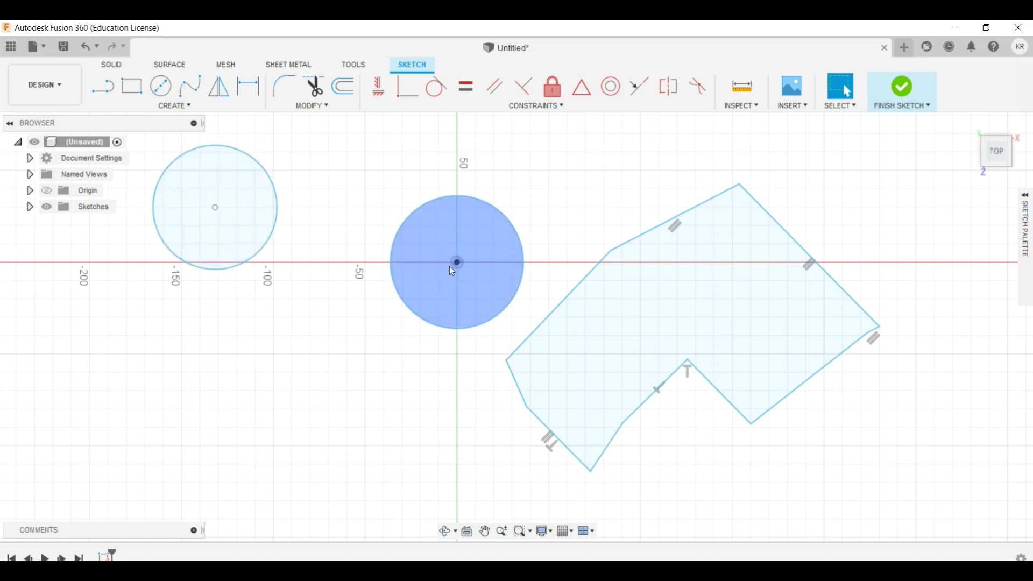
{"action": "key", "text": "d"}
{"action": "left_click", "coordinate": [403, 231]}
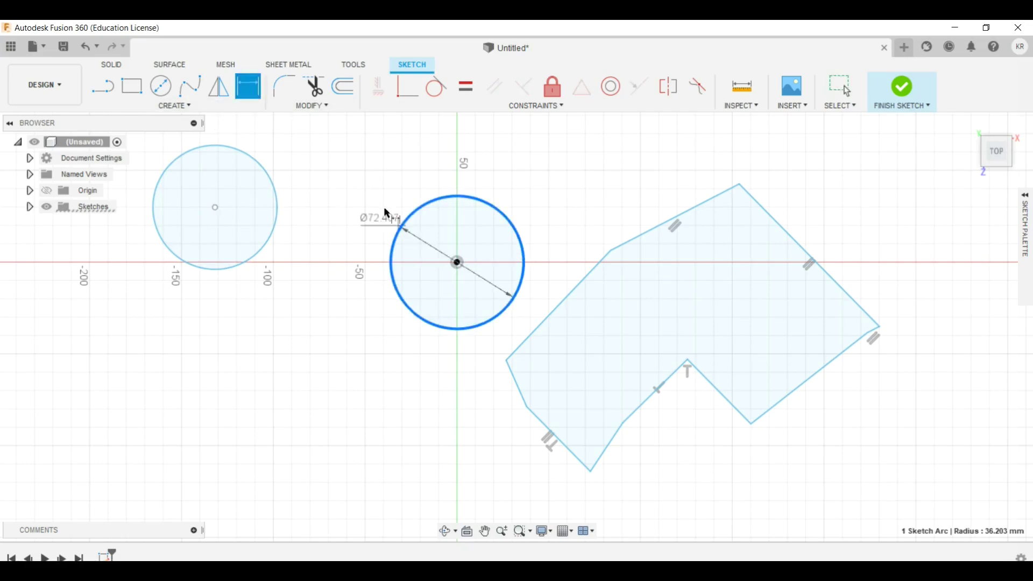
{"action": "left_click", "coordinate": [358, 189]}
{"action": "type", "text": "70"}
{"action": "key", "text": "Return"}
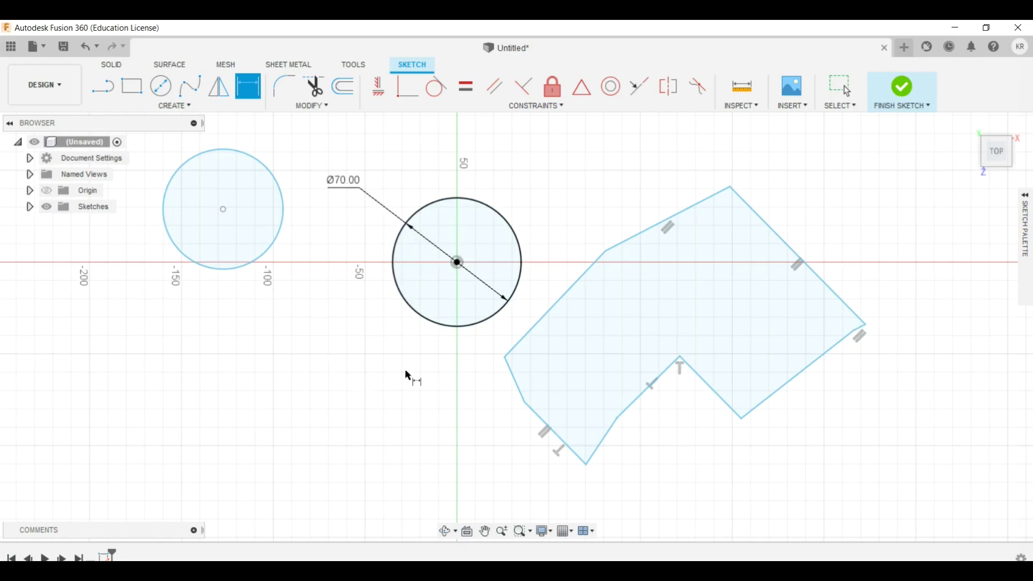
{"action": "key", "text": "Escape"}
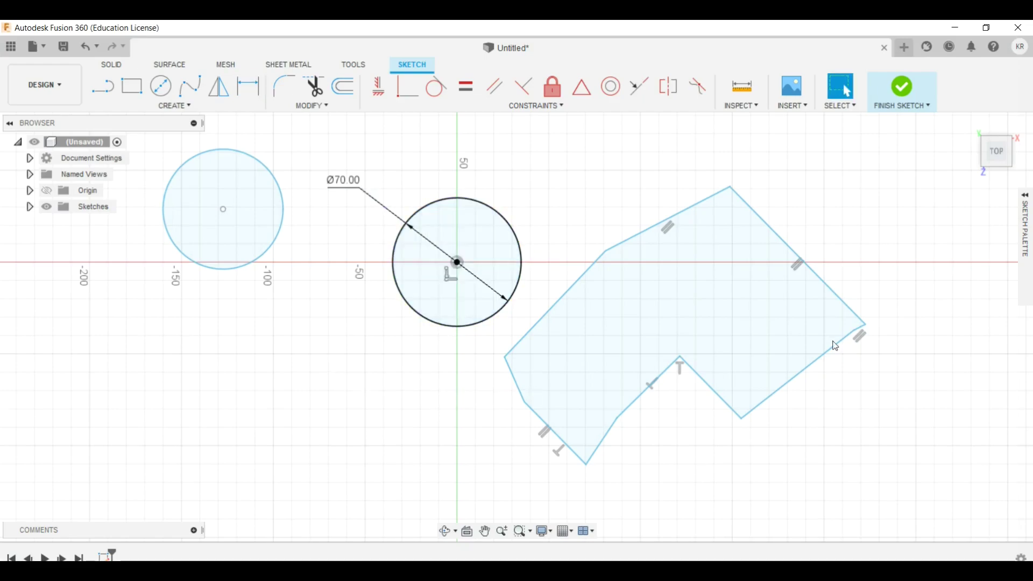
{"action": "key", "text": "ctrl+z"}
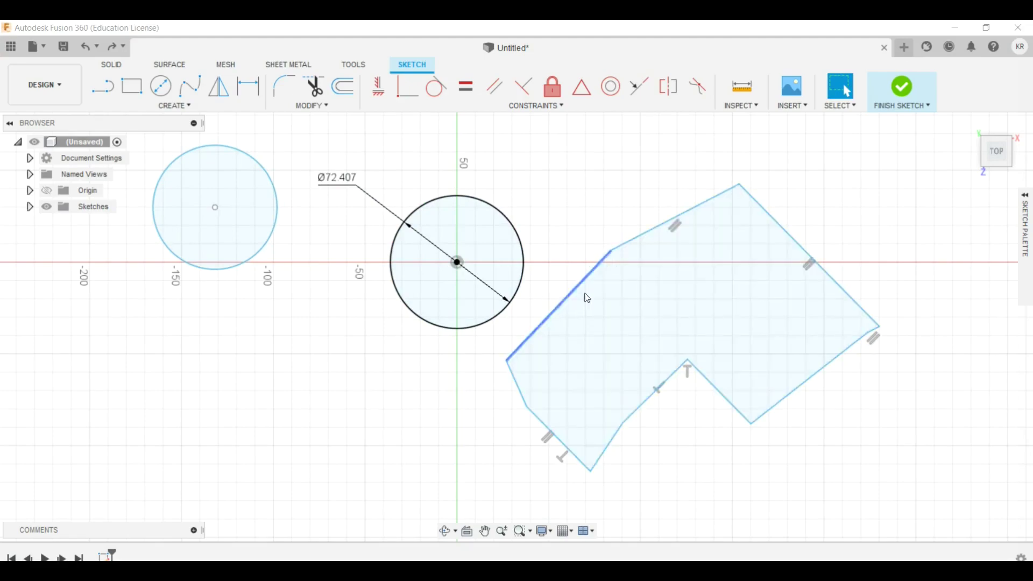
Shift the profile's lower-left edges and notch edge slightly to test how the constraints control its shape
{"action": "mouse_move", "coordinate": [521, 397]}
{"action": "left_mouse_down"}
{"action": "mouse_move", "coordinate": [486, 406]}
{"action": "mouse_move", "coordinate": [514, 396]}
{"action": "mouse_move", "coordinate": [529, 411]}
{"action": "left_mouse_up"}
{"action": "mouse_move", "coordinate": [621, 442]}
{"action": "left_mouse_down"}
{"action": "mouse_move", "coordinate": [672, 417]}
{"action": "mouse_move", "coordinate": [617, 442]}
{"action": "left_mouse_up"}
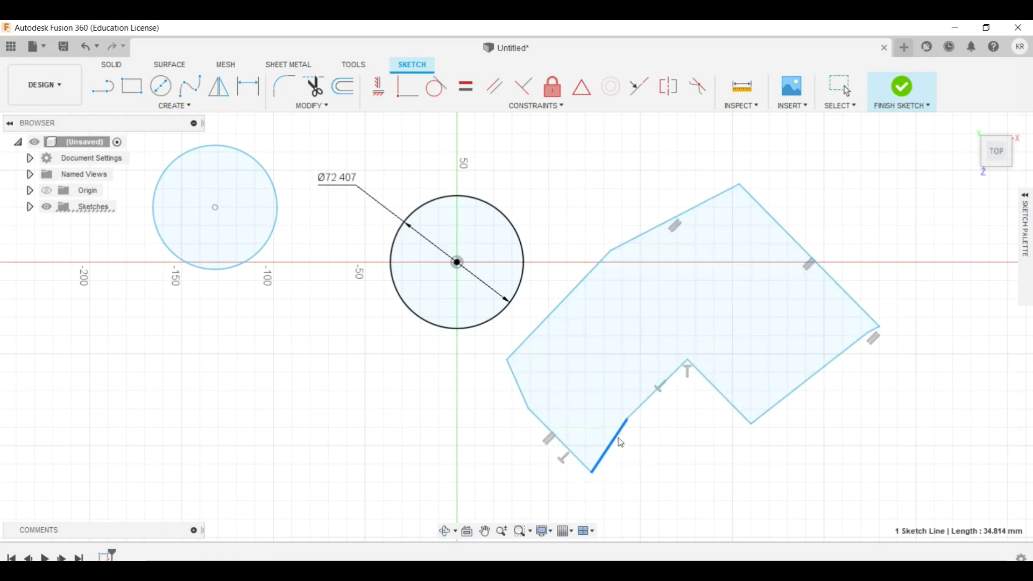
{"action": "mouse_move", "coordinate": [721, 399]}
{"action": "left_mouse_down"}
{"action": "mouse_move", "coordinate": [701, 420]}
{"action": "mouse_move", "coordinate": [743, 370]}
{"action": "mouse_move", "coordinate": [708, 407]}
{"action": "left_mouse_up"}
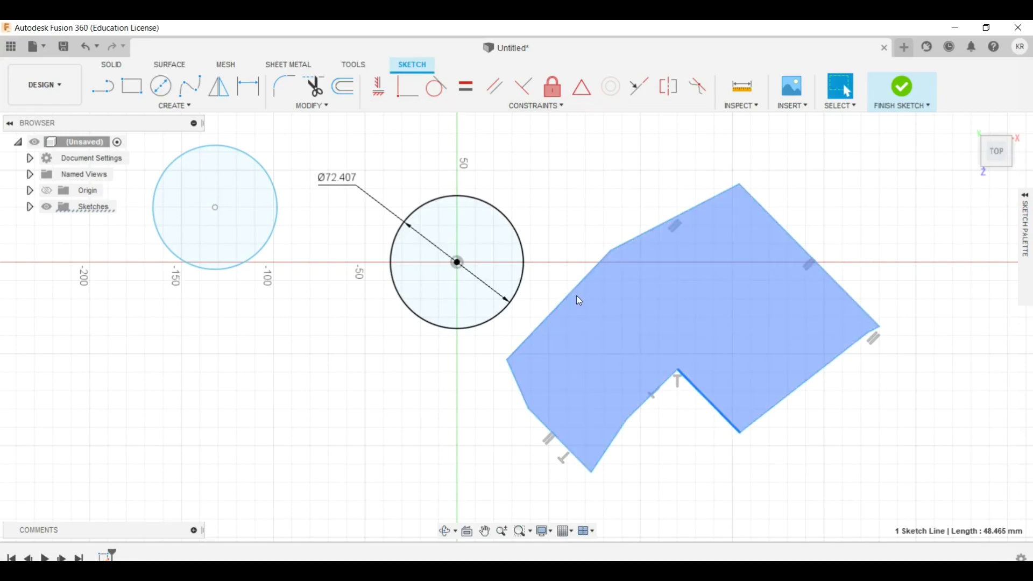
Apply a Tangent constraint between the origin circle and the profile's long edge facing it
{"action": "left_click", "coordinate": [437, 86]}
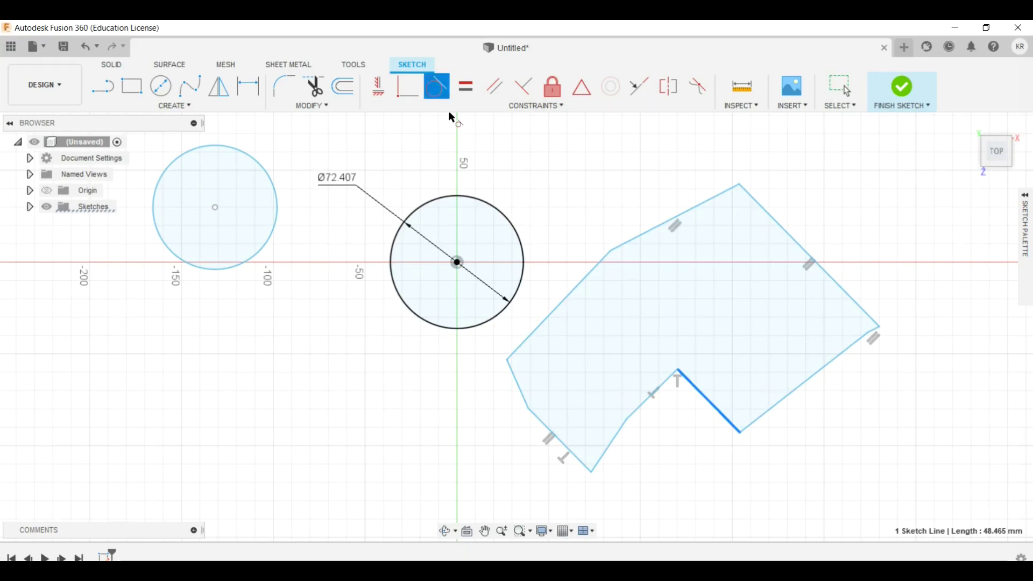
{"action": "left_click", "coordinate": [523, 286]}
{"action": "left_click", "coordinate": [554, 318]}
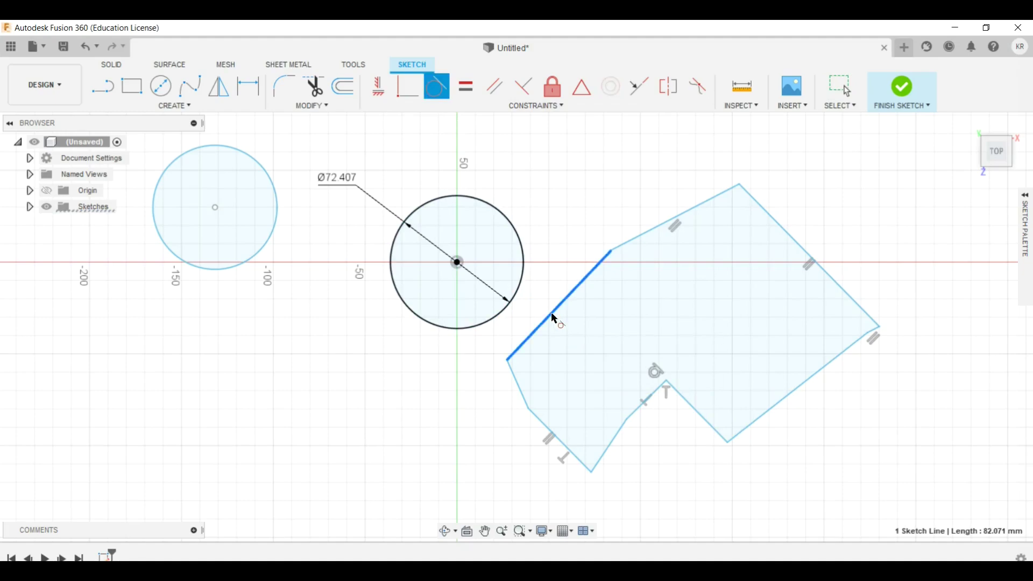
{"action": "left_click", "coordinate": [515, 299]}
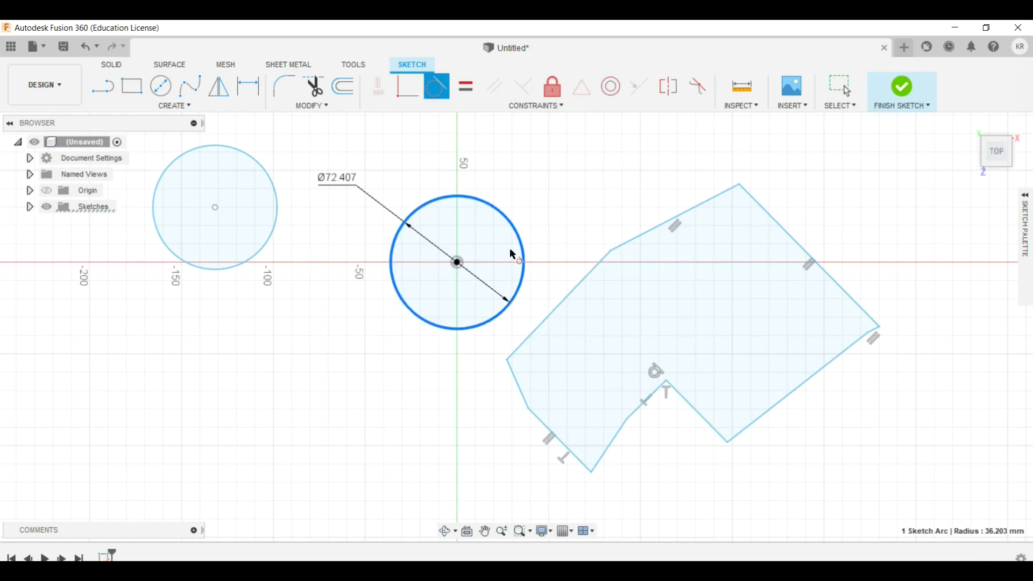
{"action": "left_click", "coordinate": [565, 300]}
{"action": "left_click", "coordinate": [524, 291]}
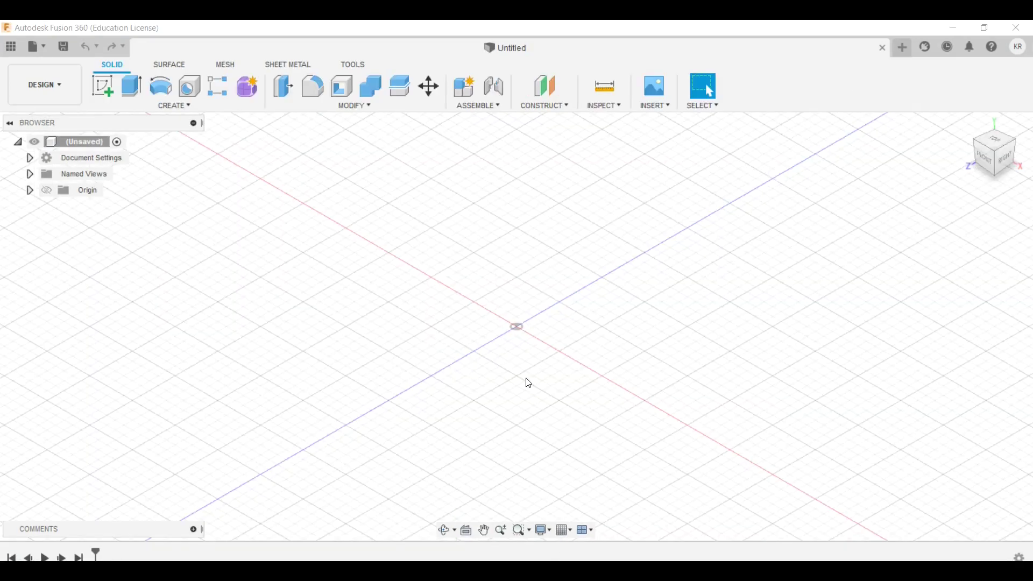
Start a sketch on the front plane of the new design and draw a two-point rectangle enclosing the origin
{"action": "left_click", "coordinate": [117, 84]}
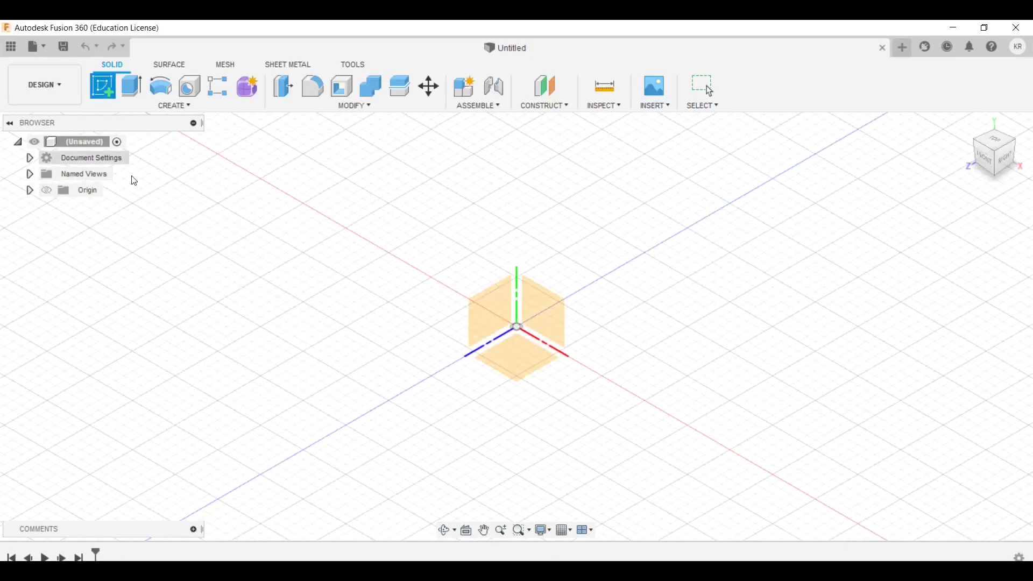
{"action": "left_click", "coordinate": [558, 311]}
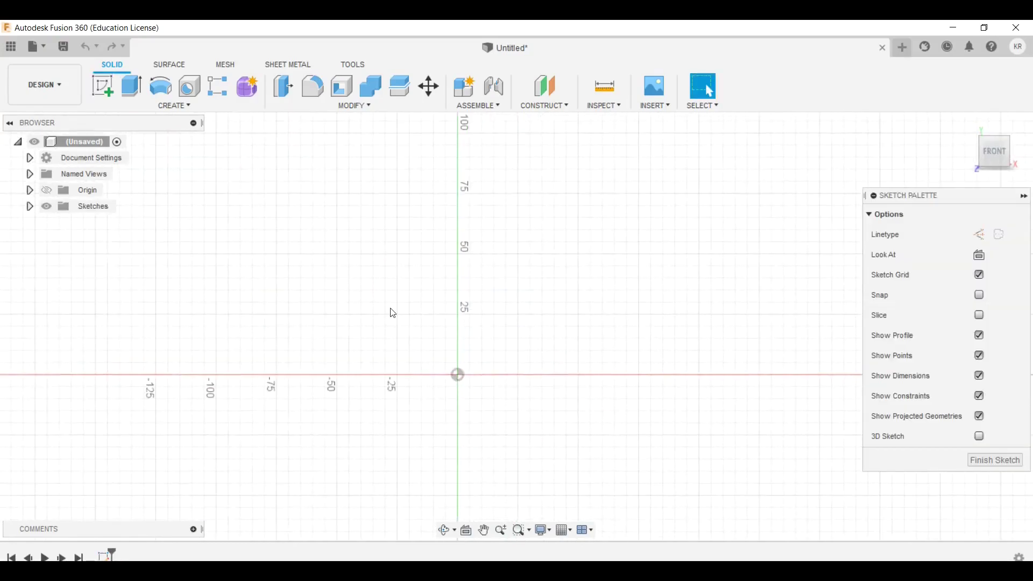
{"action": "key", "text": "r"}
{"action": "left_click", "coordinate": [353, 299]}
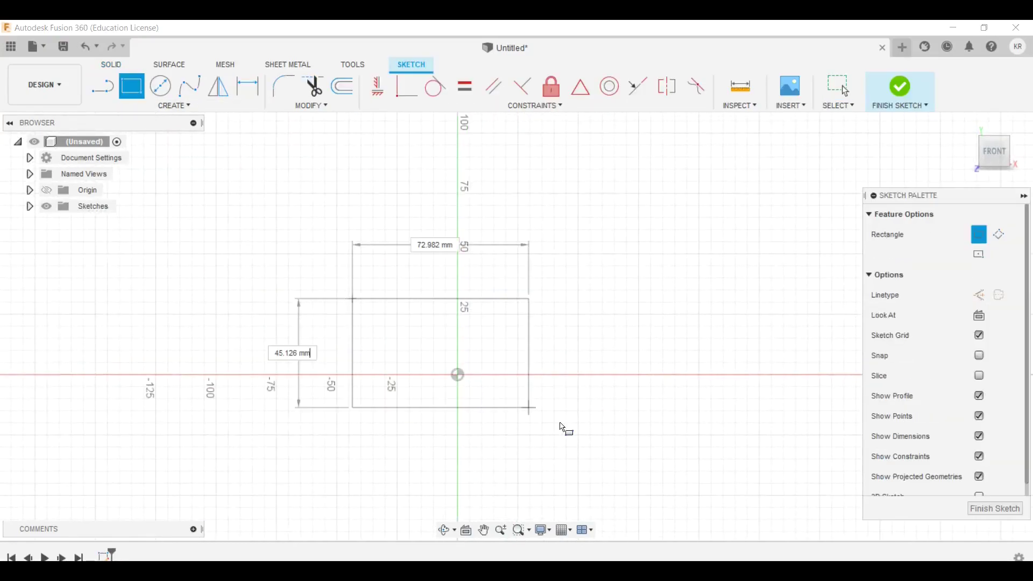
{"action": "left_click", "coordinate": [593, 432]}
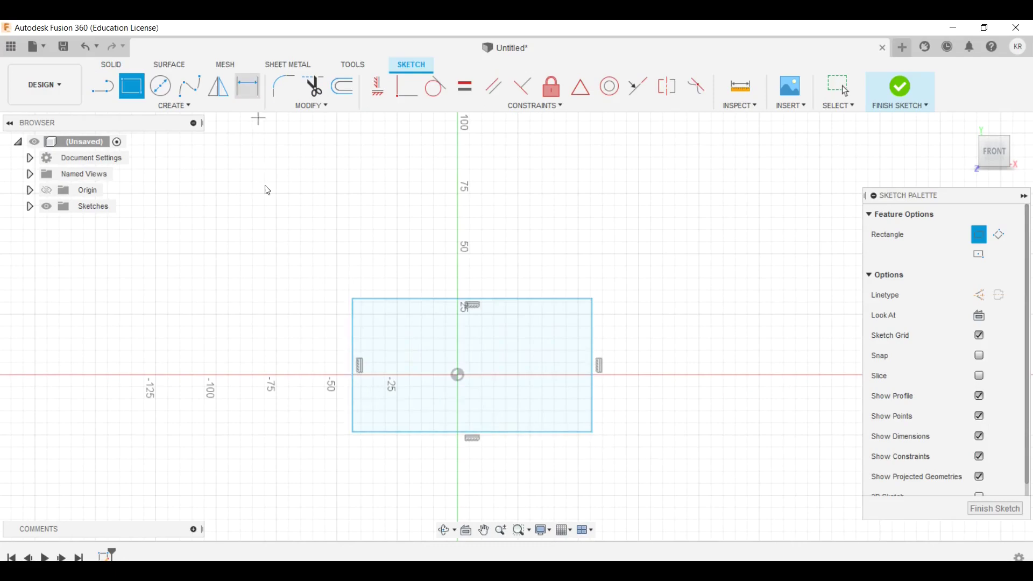
Dimension the rectangle's height to 60 mm
{"action": "key", "text": "d"}
{"action": "left_click", "coordinate": [353, 385]}
{"action": "left_click", "coordinate": [295, 393]}
{"action": "type", "text": "60"}
{"action": "key", "text": "Return"}
Dimension the rectangle's width with a formula of twice its height, 120 mm, and finish the sketch
{"action": "left_click", "coordinate": [408, 293]}
{"action": "left_click", "coordinate": [412, 246]}
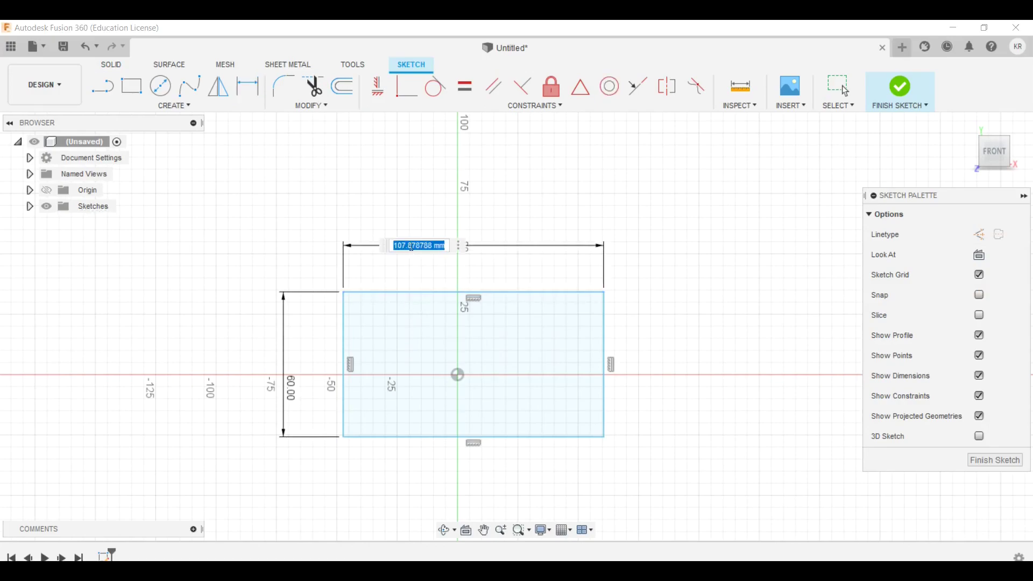
{"action": "type", "text": "2*d2"}
{"action": "key", "text": "BackSpace"}
{"action": "key", "text": "Return"}
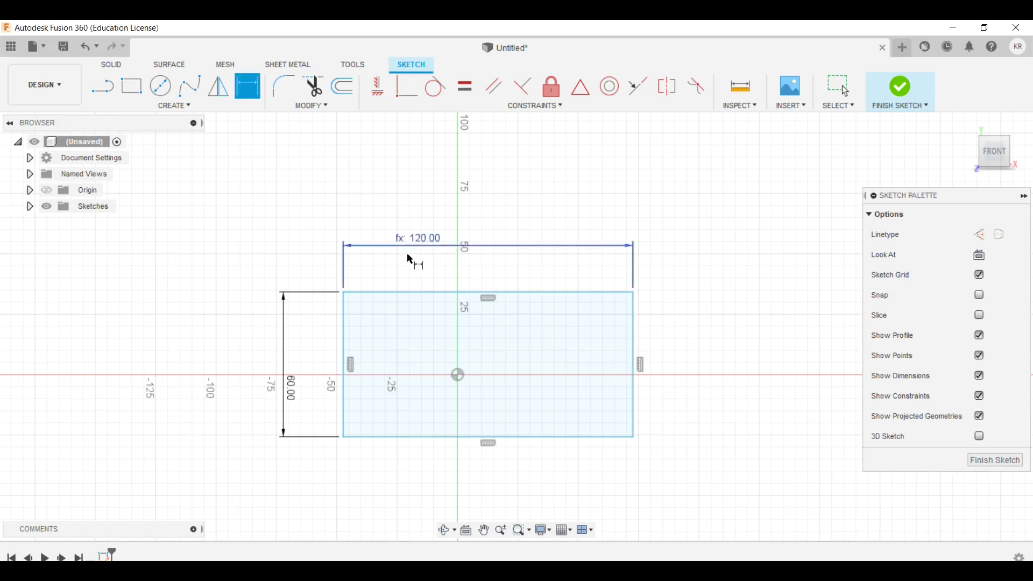
{"action": "left_click", "coordinate": [913, 87]}
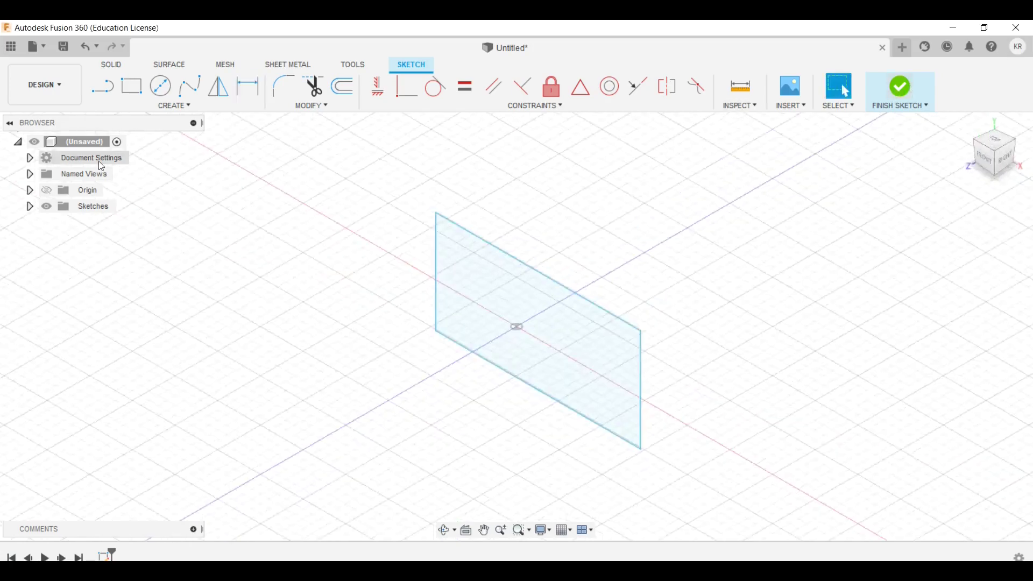
Extrude the rectangle 30 mm to one side as a new body, using Thin Extrude with a 1 mm wall thickness
{"action": "left_click", "coordinate": [131, 86]}
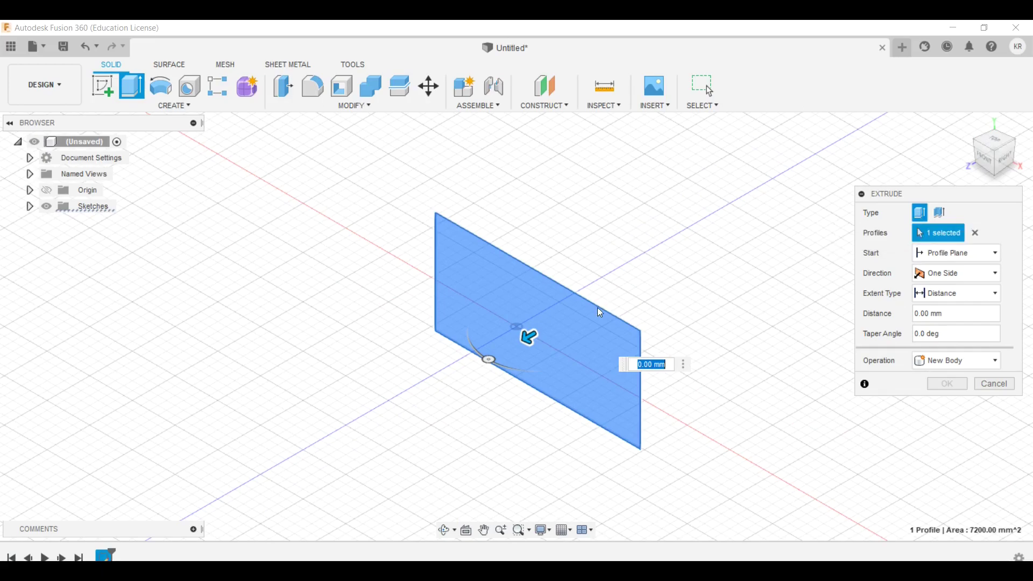
{"action": "left_click_drag", "start_coordinate": [526, 338], "coordinate": [474, 361]}
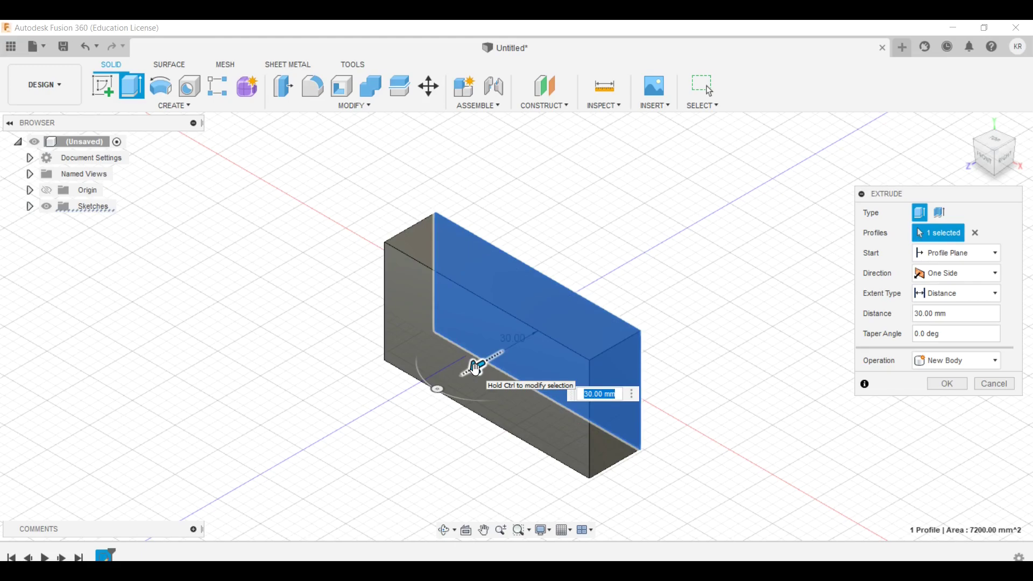
{"action": "left_click", "coordinate": [941, 214]}
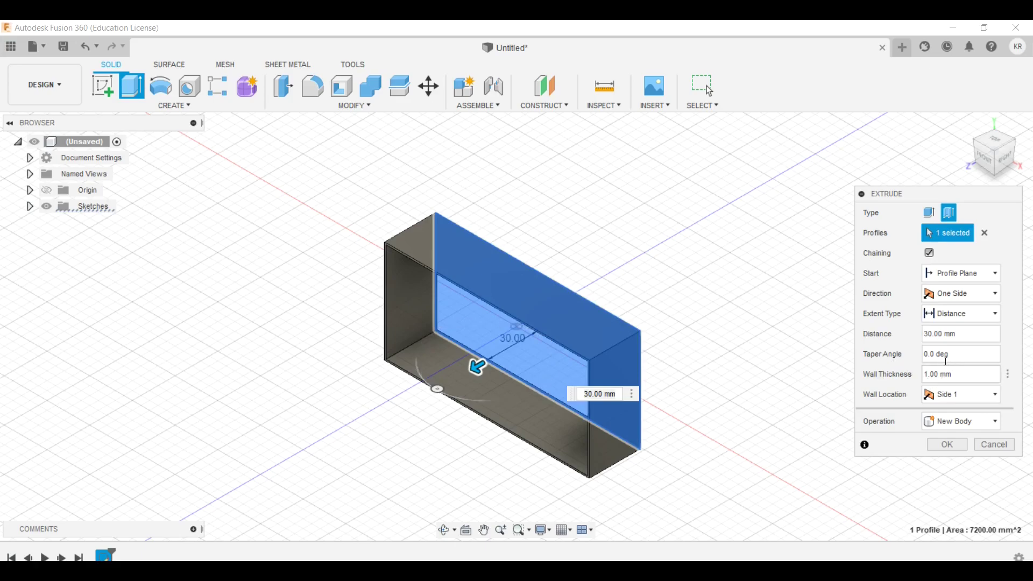
{"action": "left_click", "coordinate": [963, 445]}
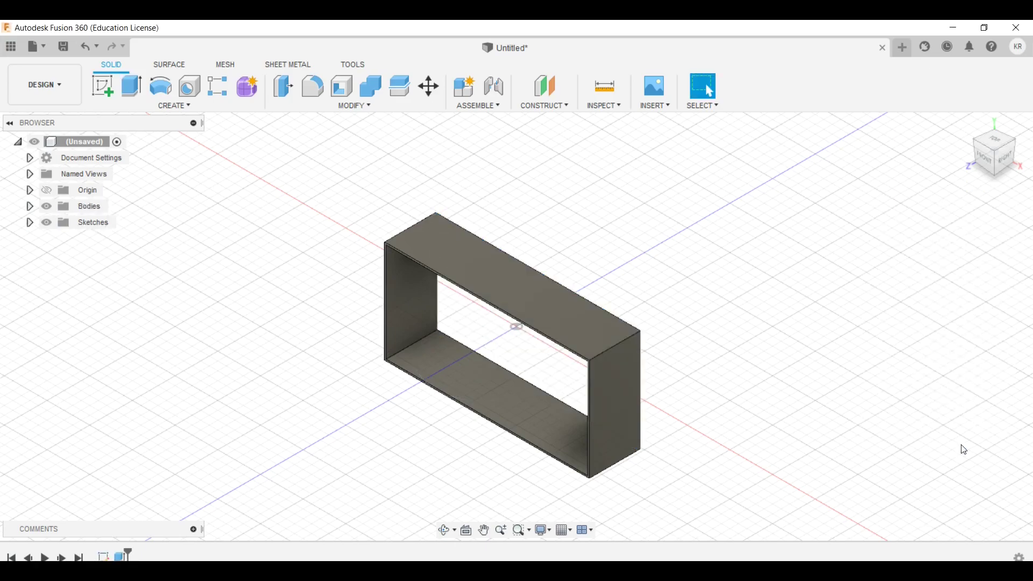
{"action": "left_click", "coordinate": [968, 126]}
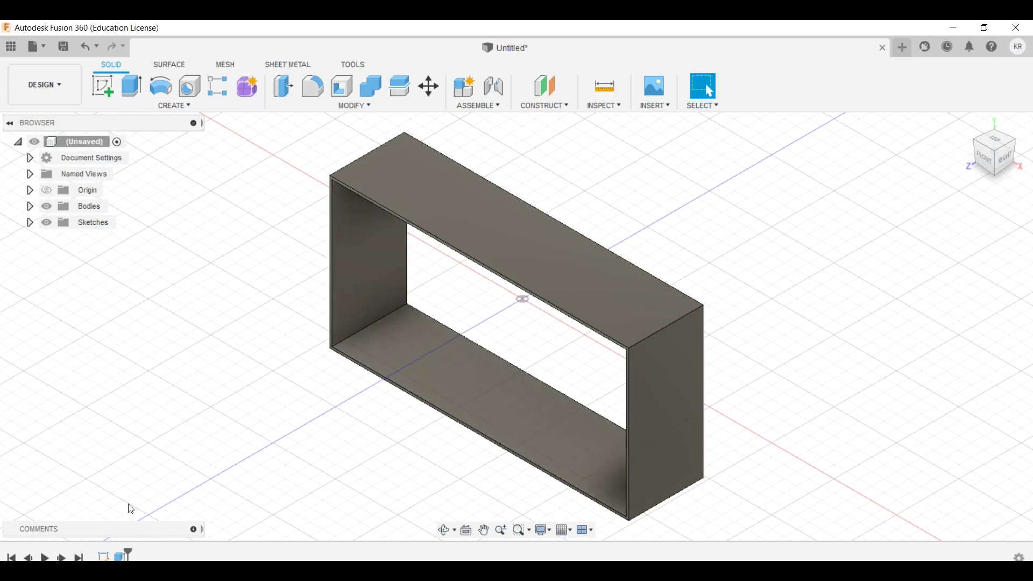
Edit the extrude feature and change its type from thin to solid
{"action": "right_click", "coordinate": [121, 556]}
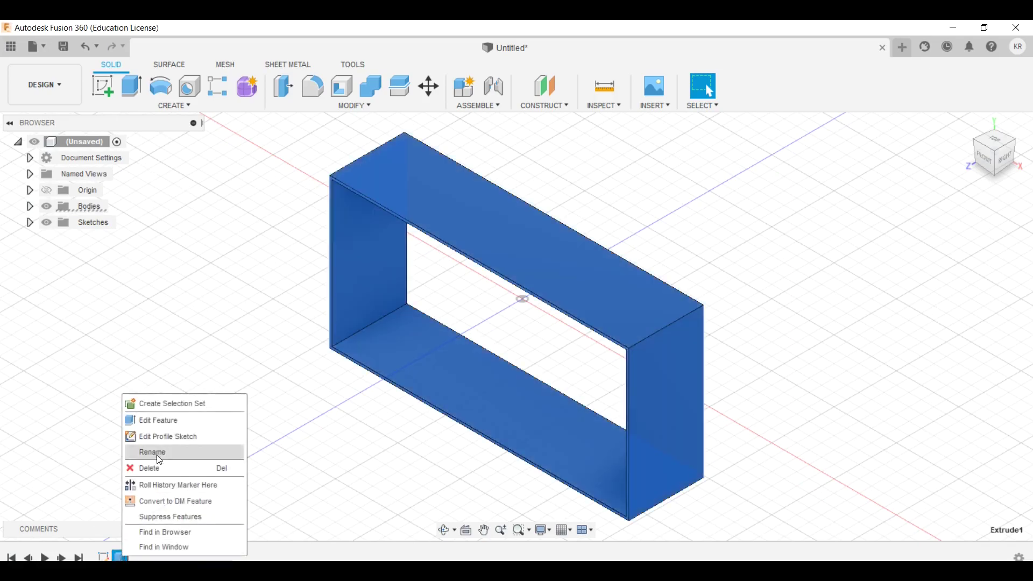
{"action": "left_click", "coordinate": [163, 423]}
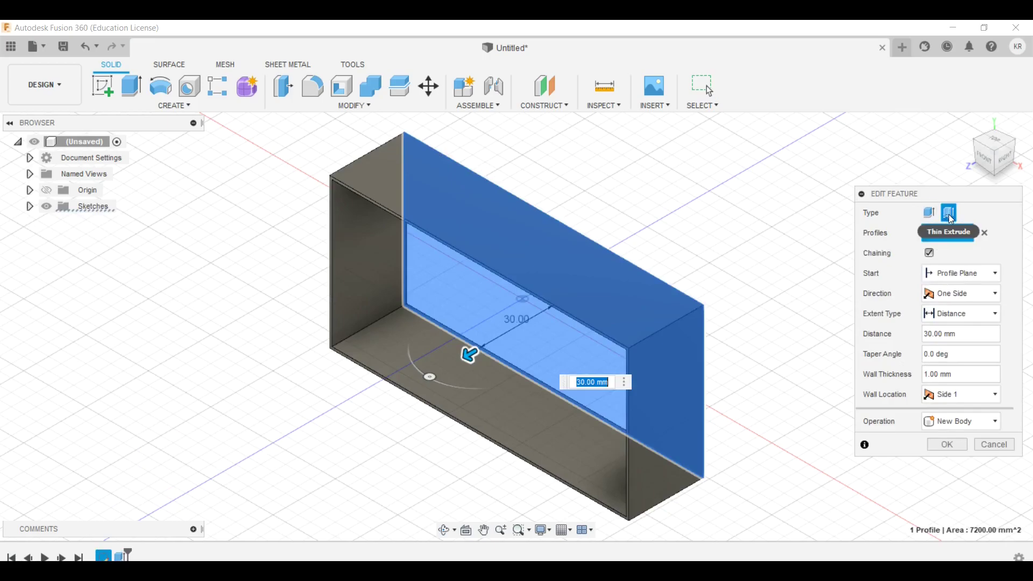
{"action": "left_click", "coordinate": [931, 213]}
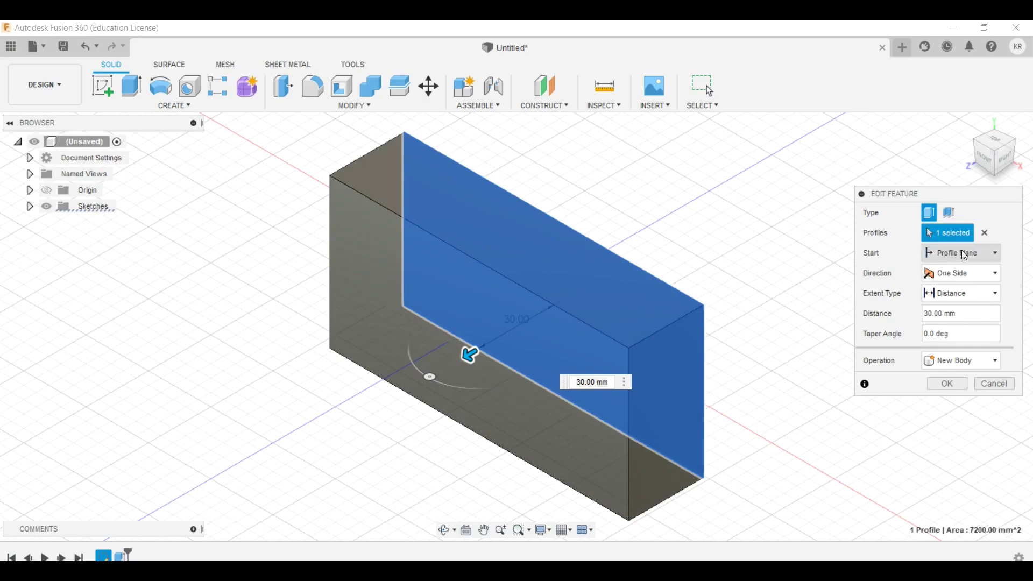
Set the extrude direction to Two Sides with a side 2 distance of 10 mm
{"action": "left_click", "coordinate": [963, 275]}
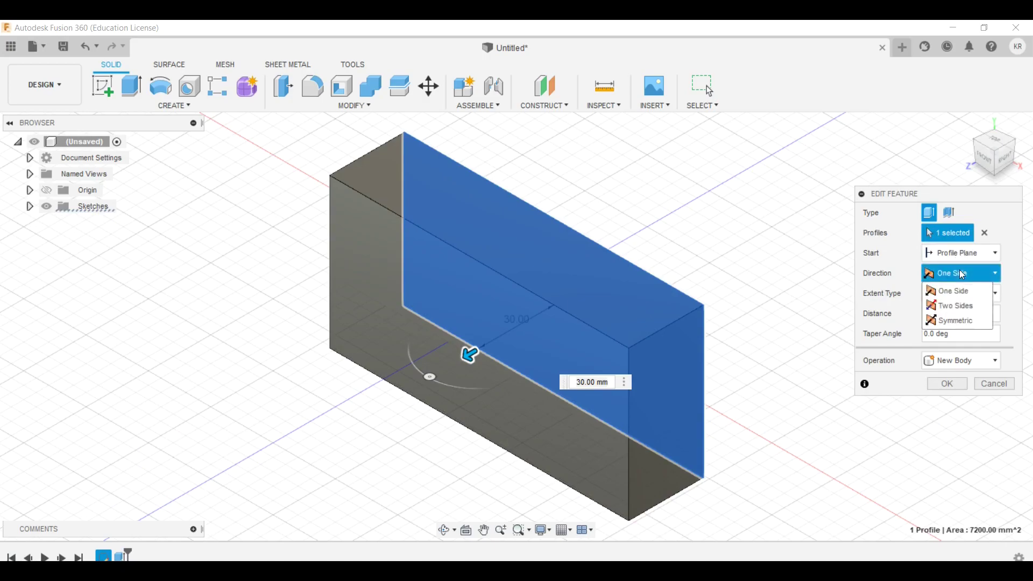
{"action": "left_click", "coordinate": [962, 305]}
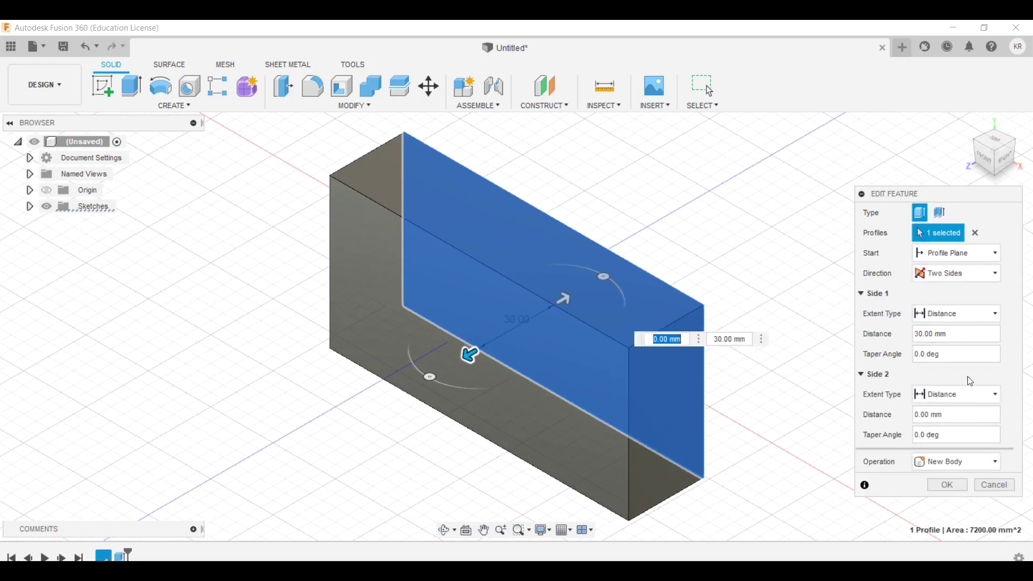
{"action": "left_click", "coordinate": [957, 419]}
{"action": "type", "text": "10"}
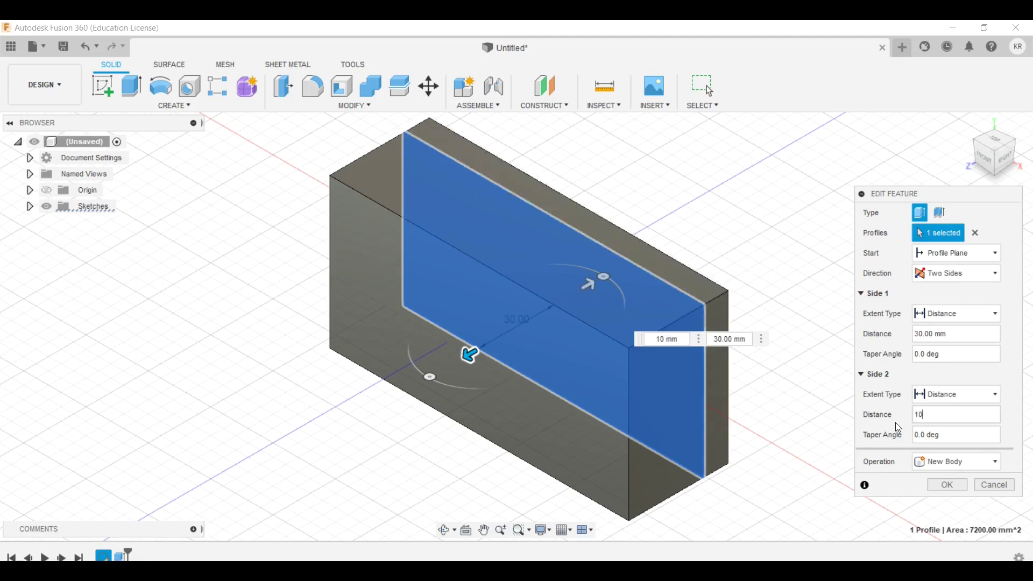
Make the extrude symmetric with a distance of d1 / 2 measured as whole length, and accept the feature edit
{"action": "left_click", "coordinate": [971, 274]}
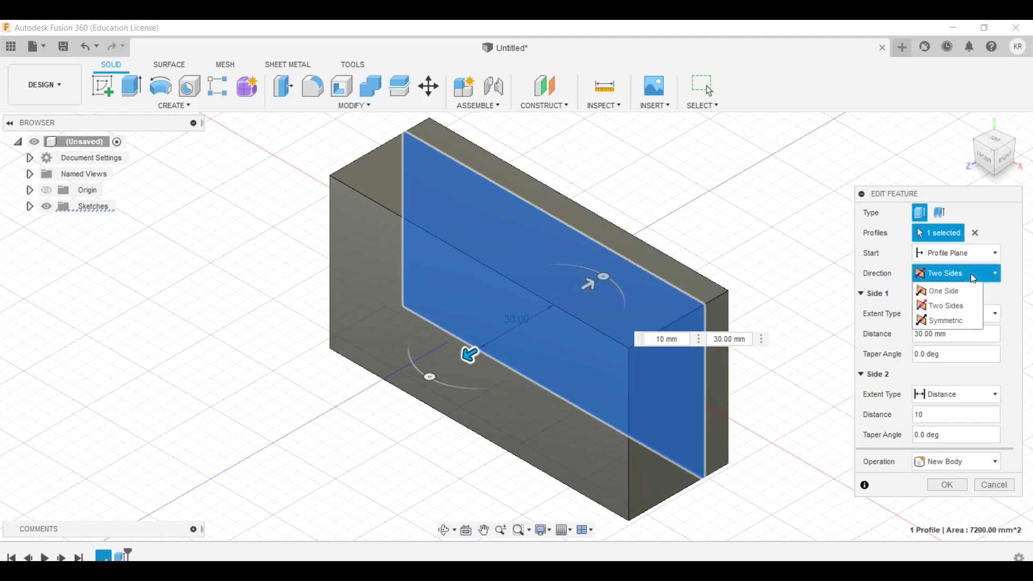
{"action": "left_click", "coordinate": [961, 321]}
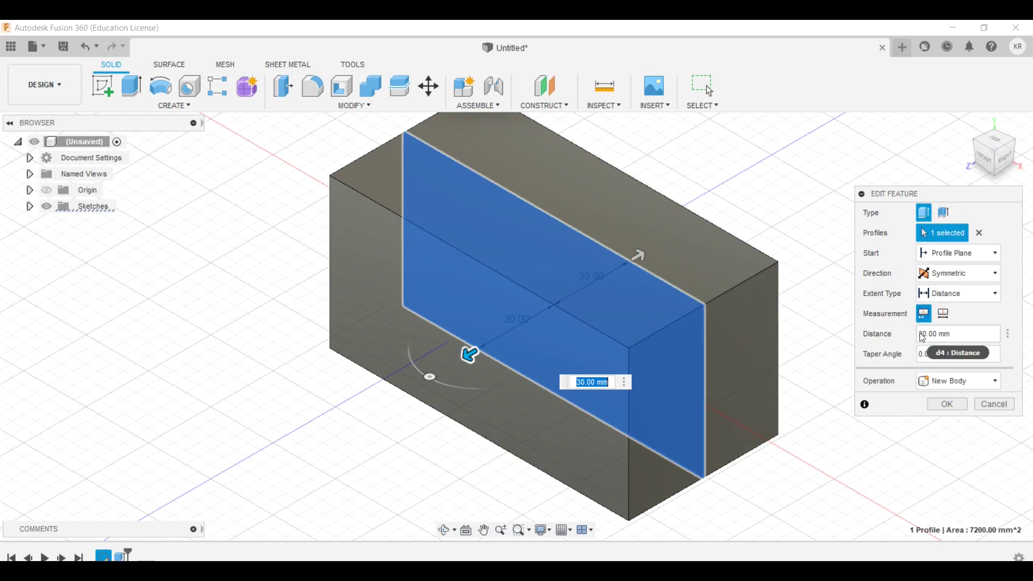
{"action": "double_click", "coordinate": [939, 333]}
{"action": "left_click", "coordinate": [939, 334]}
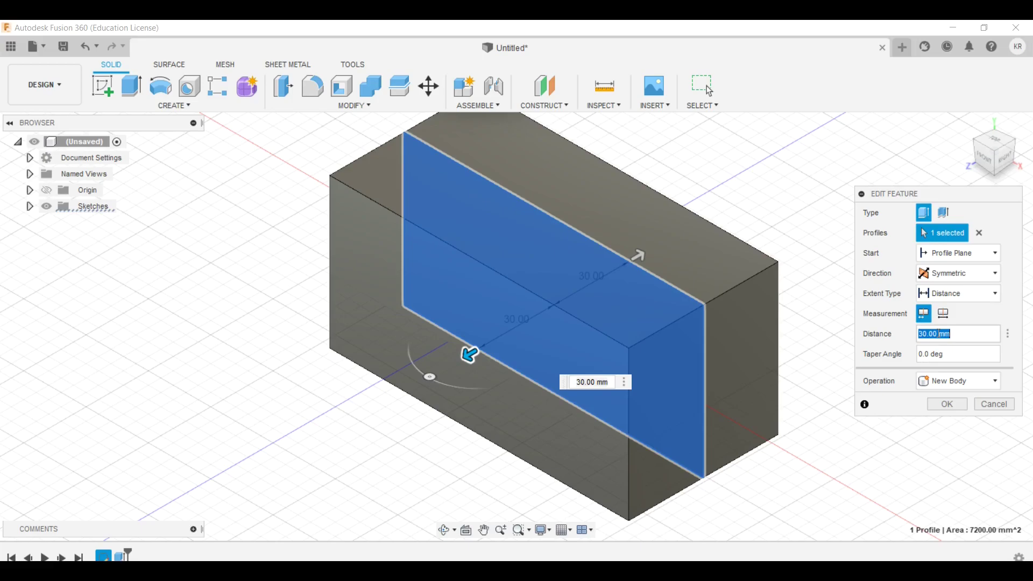
{"action": "type", "text": "d1/ 2"}
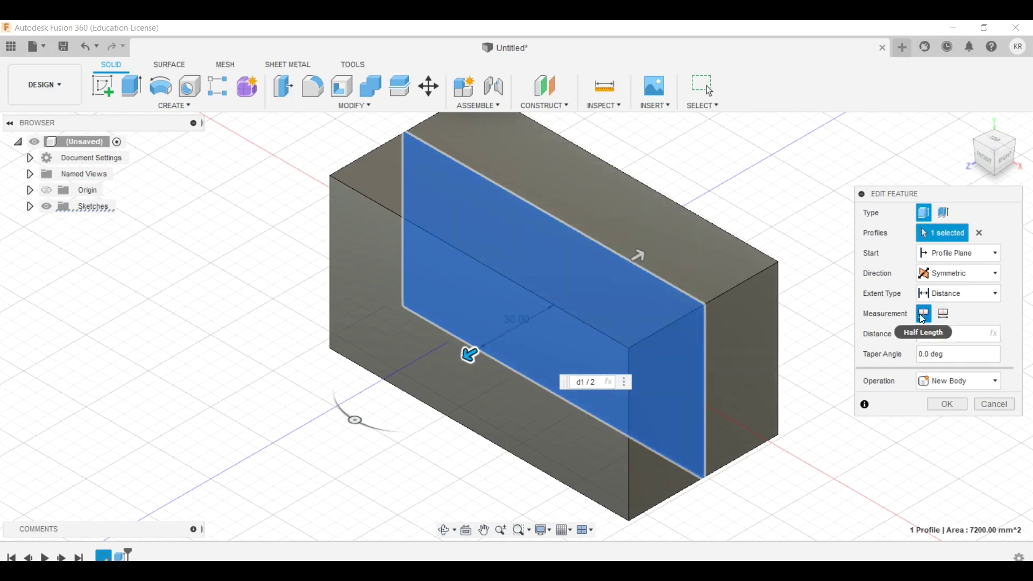
{"action": "left_click", "coordinate": [945, 315]}
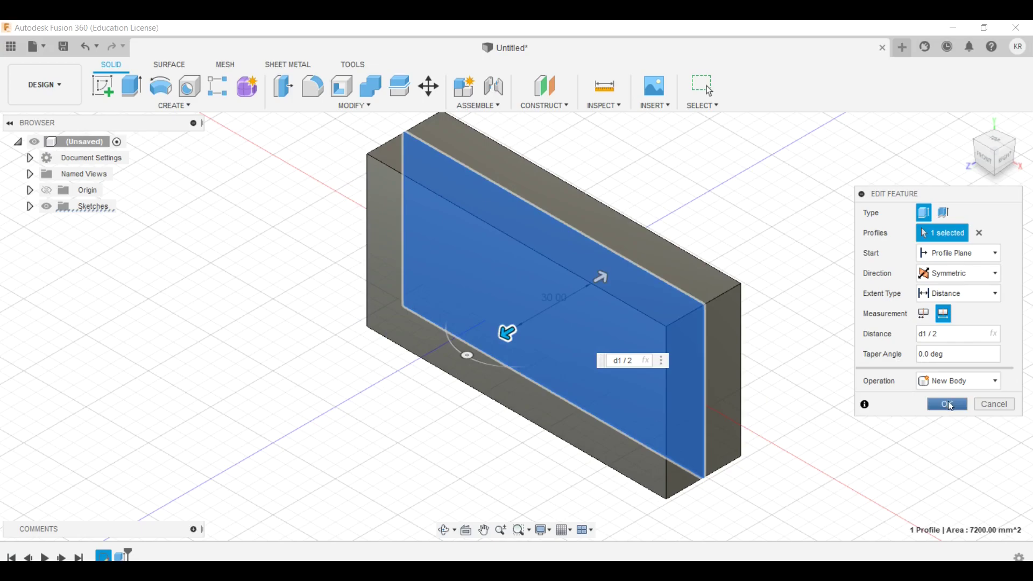
{"action": "left_click", "coordinate": [949, 403]}
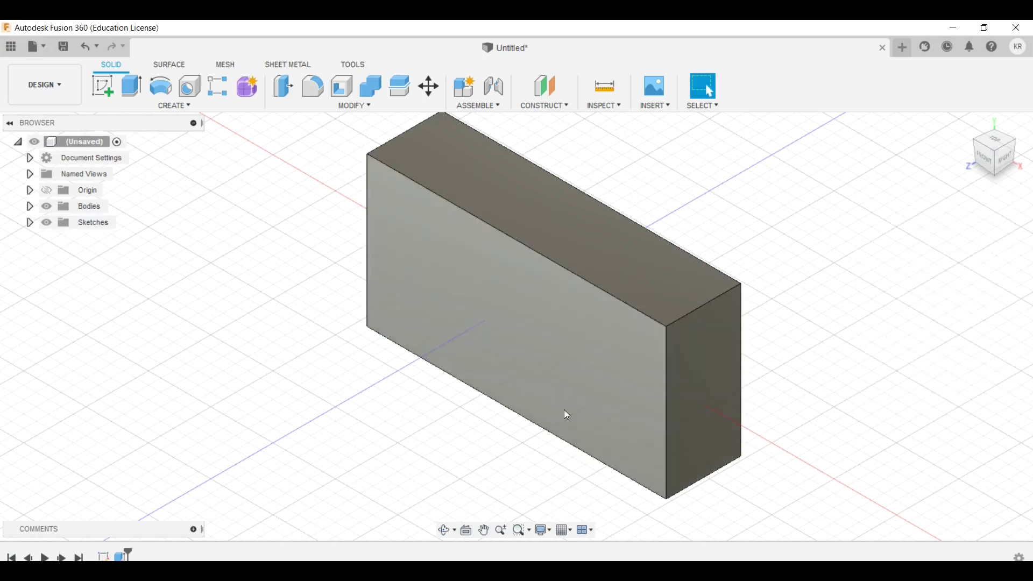
Reopen the extrude feature to review its settings, and close it without altering them
{"action": "right_click", "coordinate": [123, 556]}
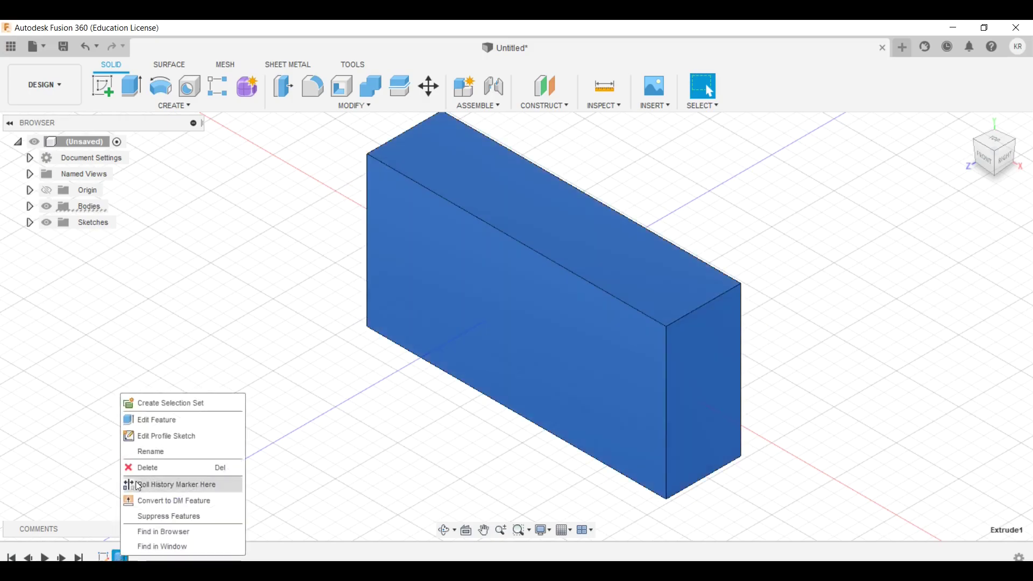
{"action": "left_click", "coordinate": [153, 420]}
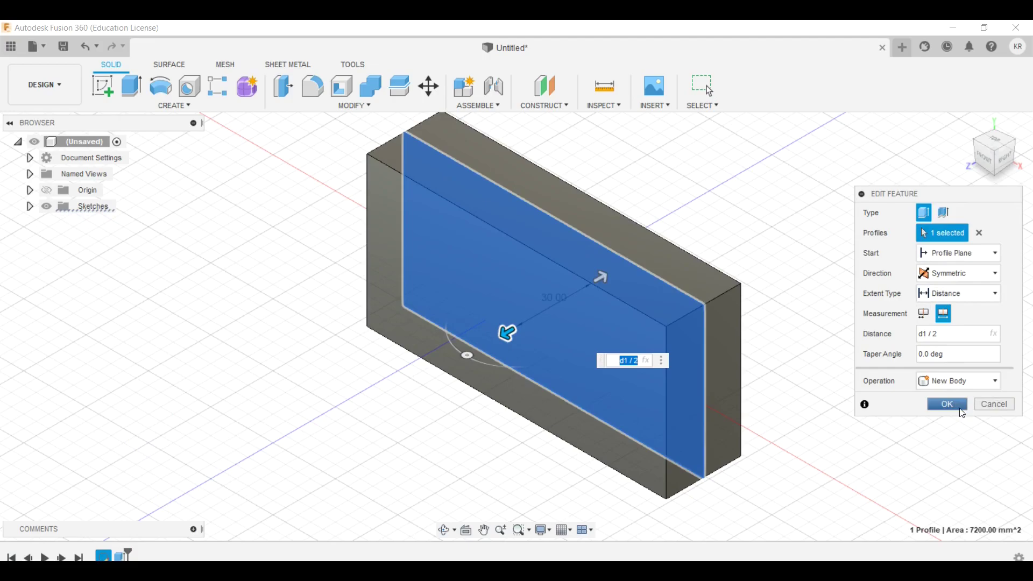
{"action": "left_click", "coordinate": [947, 404]}
Start a sketch on the front of the box and draw a circle near its upper-left corner
{"action": "left_click", "coordinate": [103, 86]}
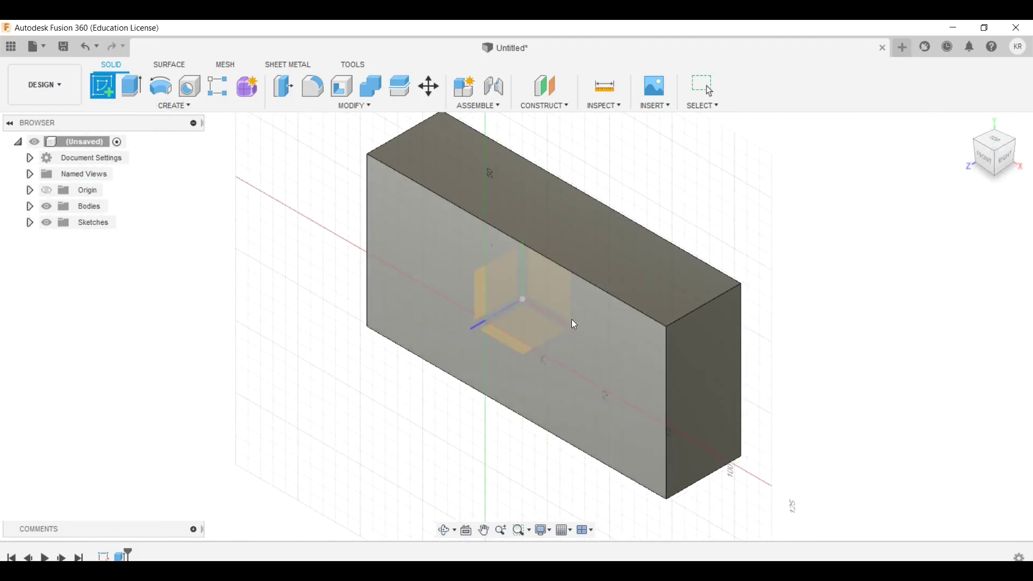
{"action": "left_click", "coordinate": [554, 276]}
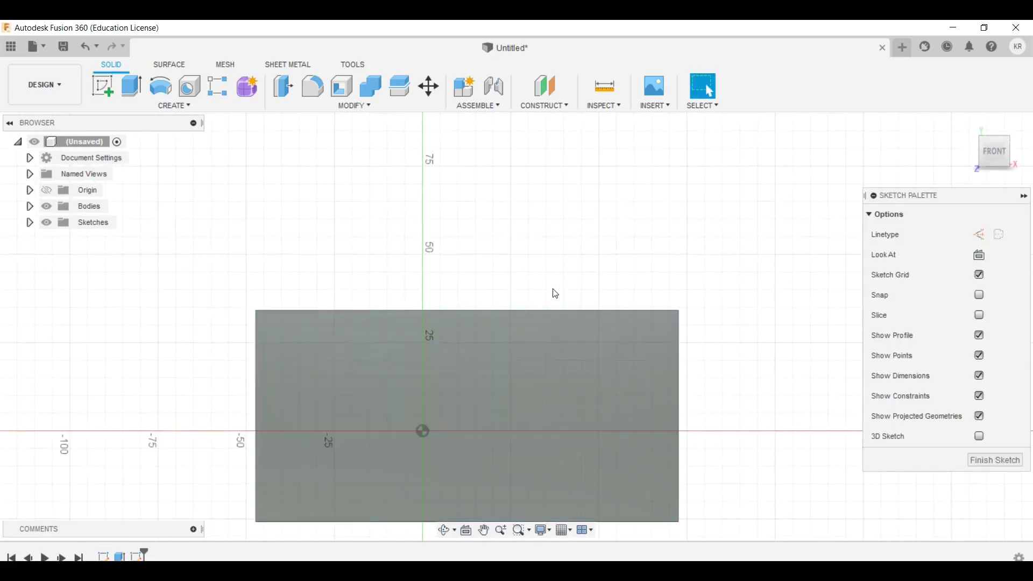
{"action": "left_click", "coordinate": [161, 86]}
{"action": "left_click", "coordinate": [321, 357]}
{"action": "left_click", "coordinate": [347, 386]}
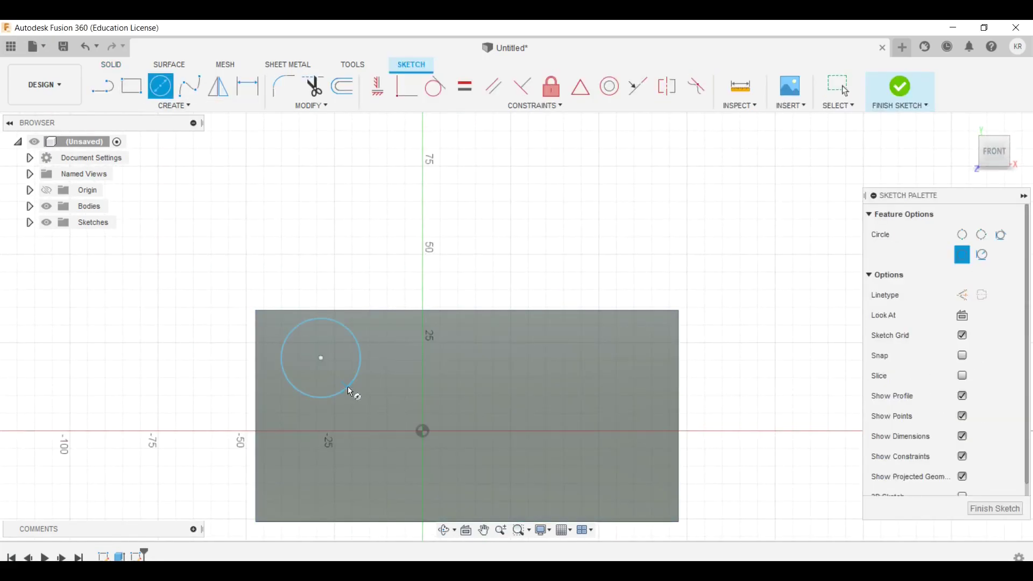
Extrude only the circle profile 45 mm outward from the front face of the box
{"action": "key", "text": "Escape"}
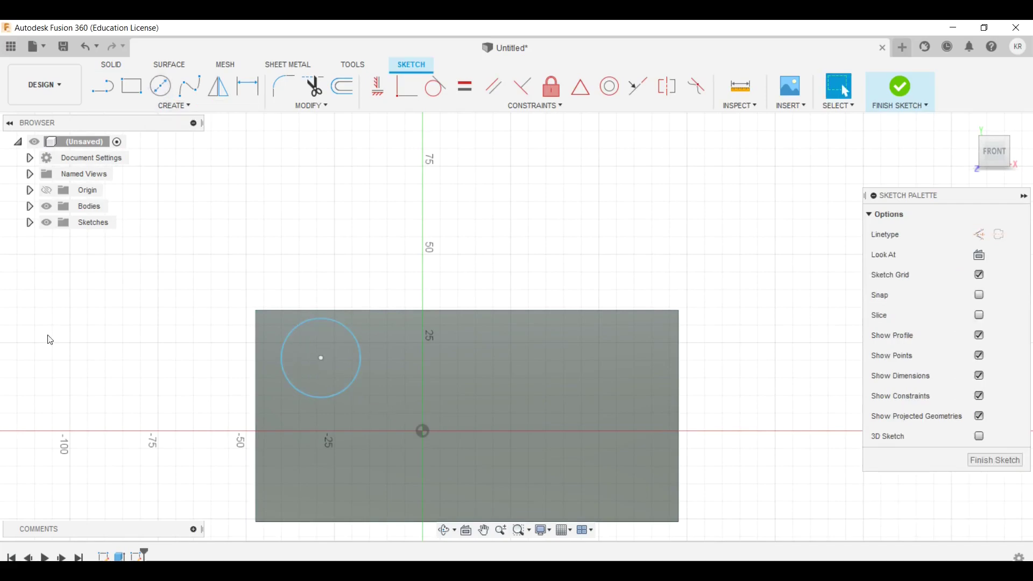
{"action": "left_click", "coordinate": [968, 123]}
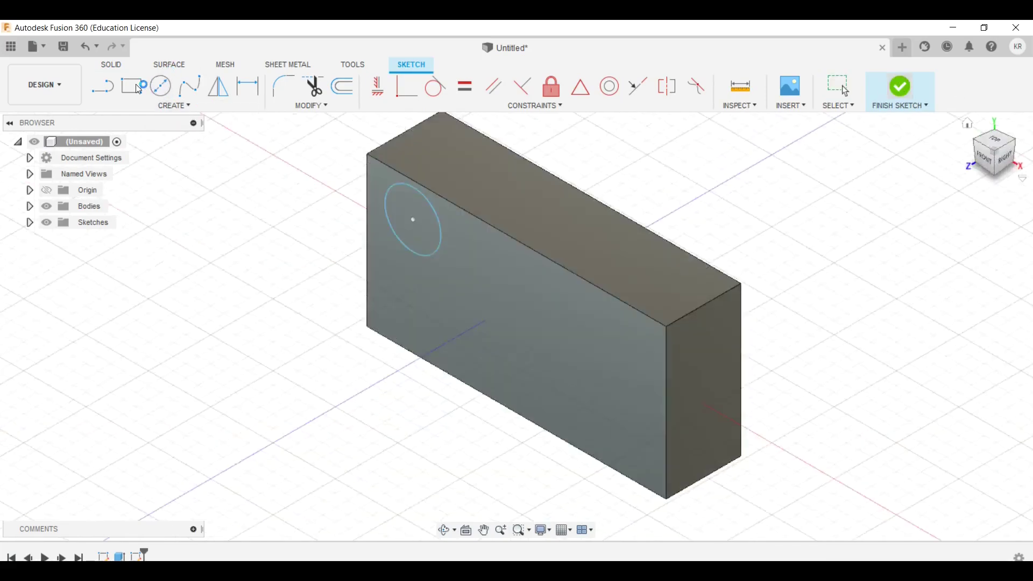
{"action": "left_click", "coordinate": [135, 84]}
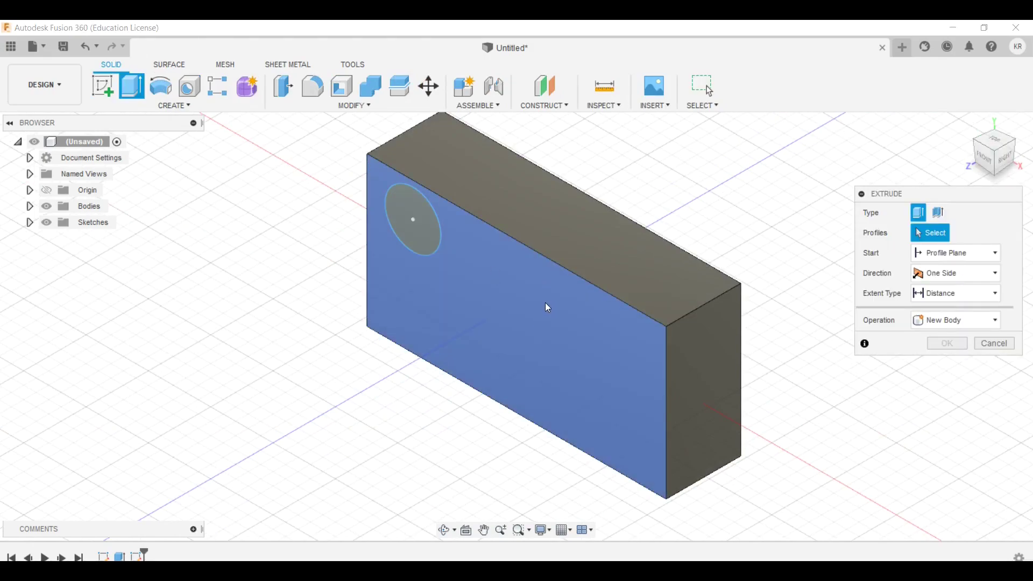
{"action": "left_click", "coordinate": [426, 228]}
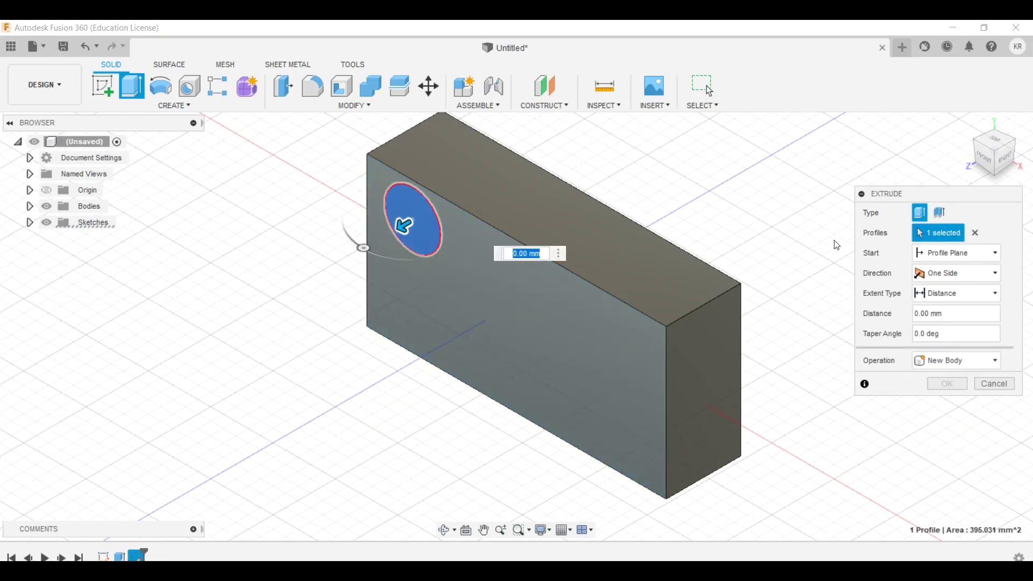
{"action": "left_click", "coordinate": [576, 324]}
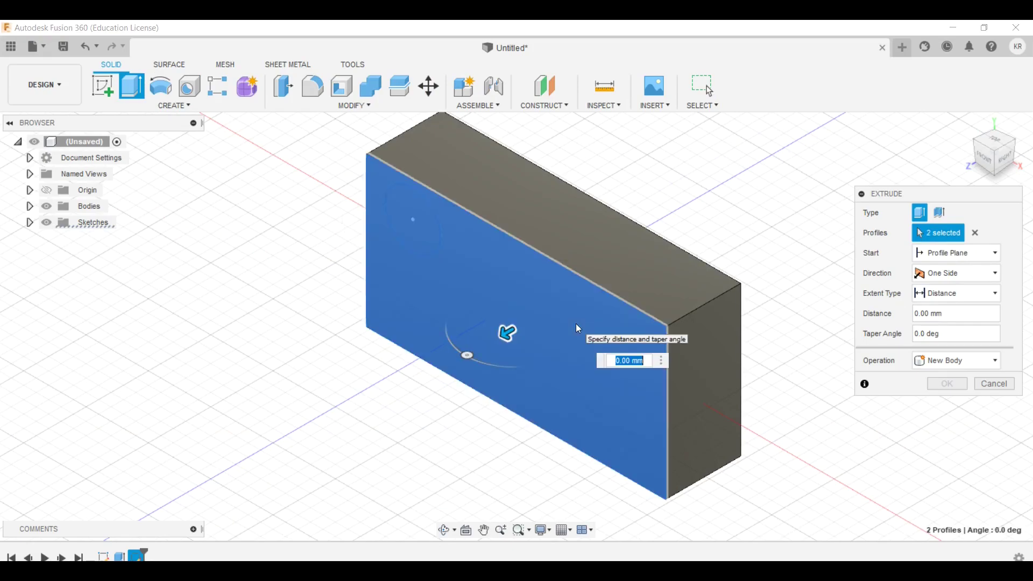
{"action": "left_click", "coordinate": [542, 317]}
{"action": "left_click", "coordinate": [416, 236]}
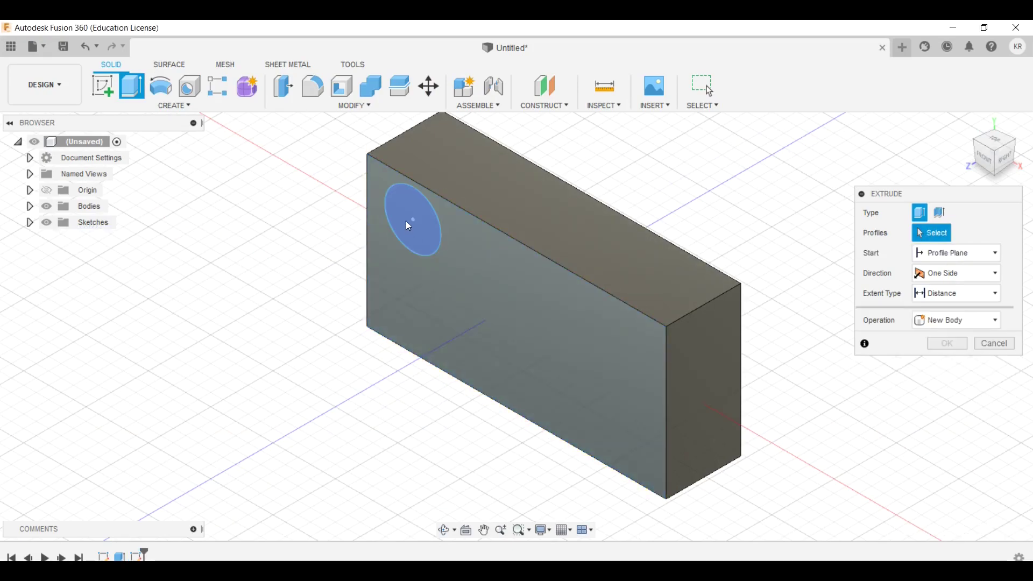
{"action": "left_click", "coordinate": [409, 221]}
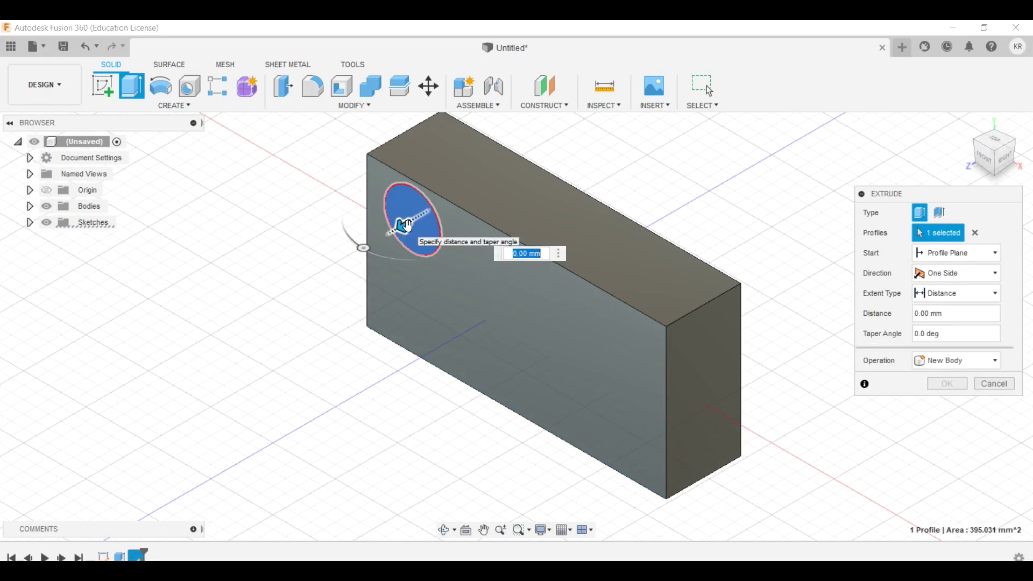
{"action": "left_click_drag", "start_coordinate": [403, 231], "coordinate": [293, 292]}
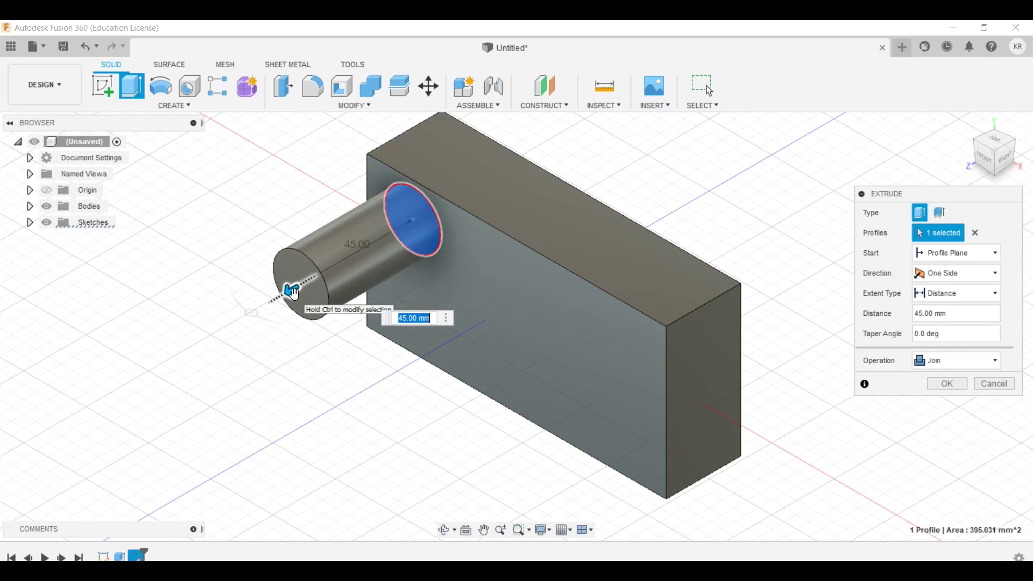
Make the circle's extrude a symmetric cut with a distance of 60 mm, and accept it
{"action": "left_click", "coordinate": [962, 272]}
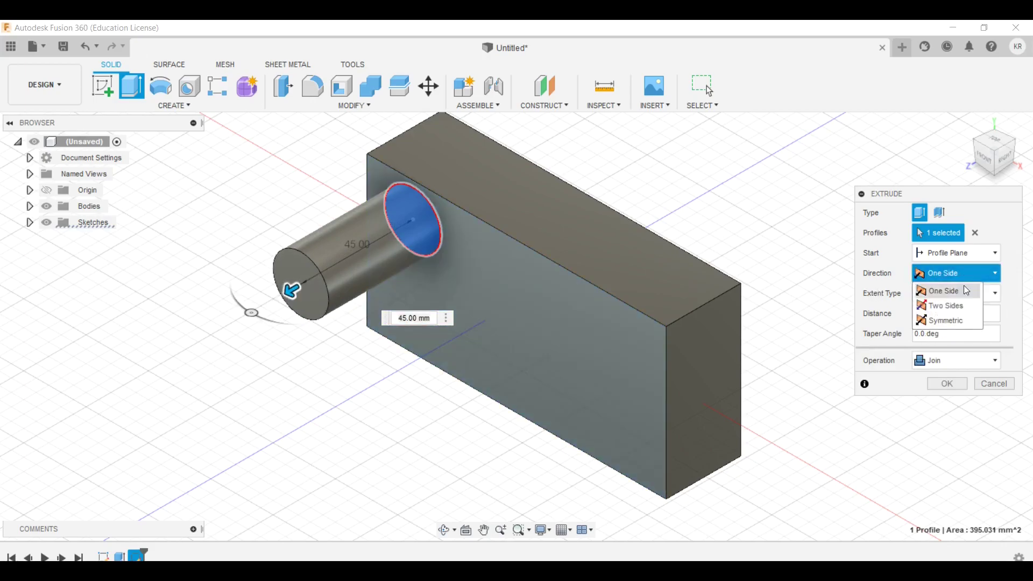
{"action": "left_click", "coordinate": [967, 320]}
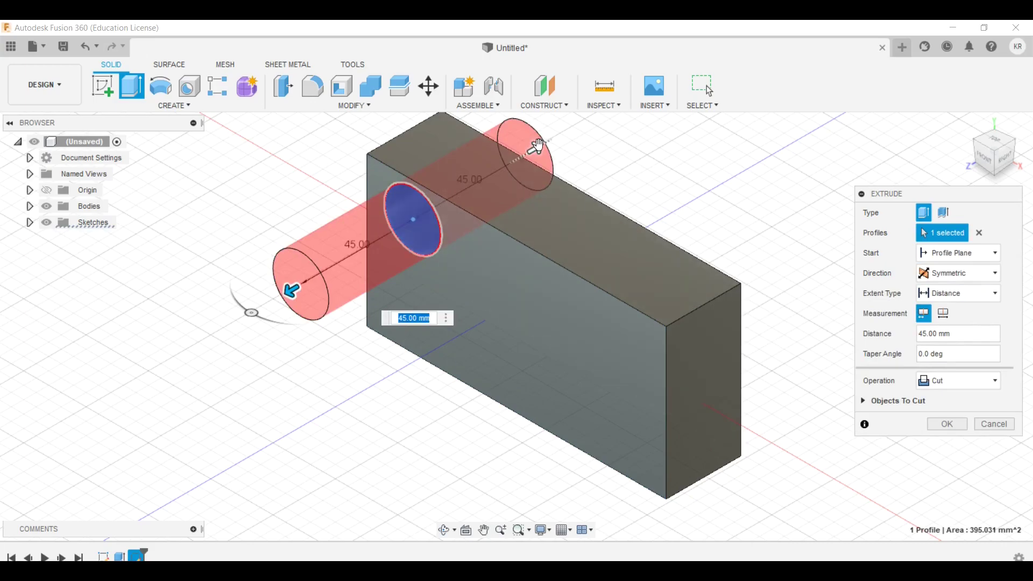
{"action": "left_click_drag", "start_coordinate": [538, 145], "coordinate": [585, 129]}
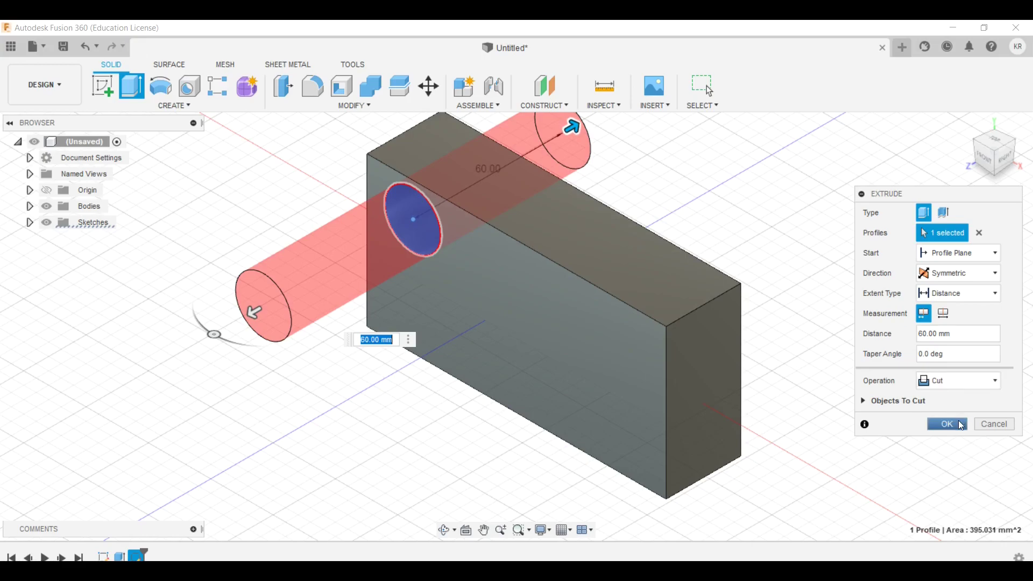
{"action": "left_click", "coordinate": [949, 425]}
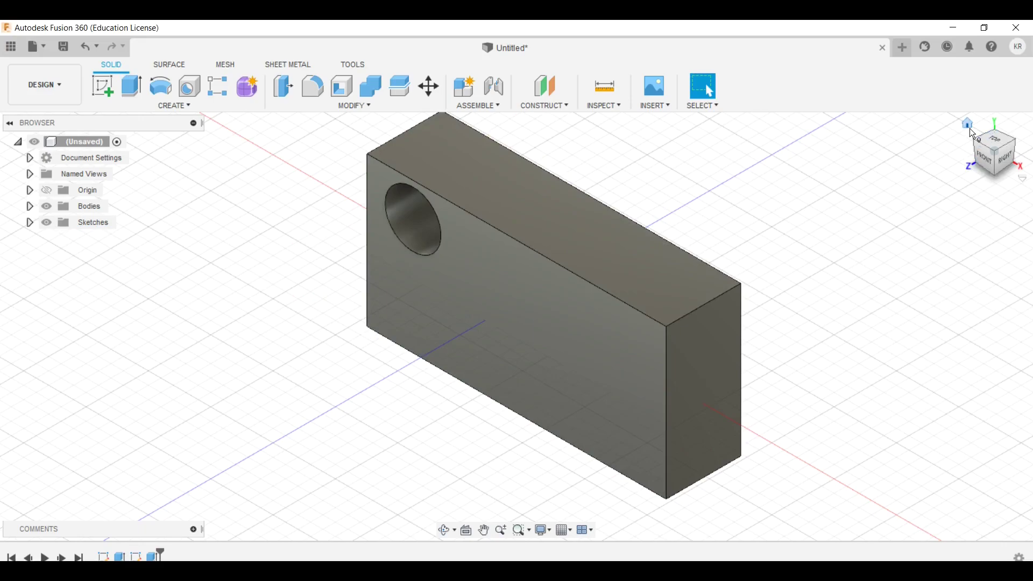
Edit the circle's extrude to use the Join operation with a -15 degree taper angle, and accept the edit
{"action": "left_click", "coordinate": [968, 124]}
{"action": "left_click", "coordinate": [984, 163]}
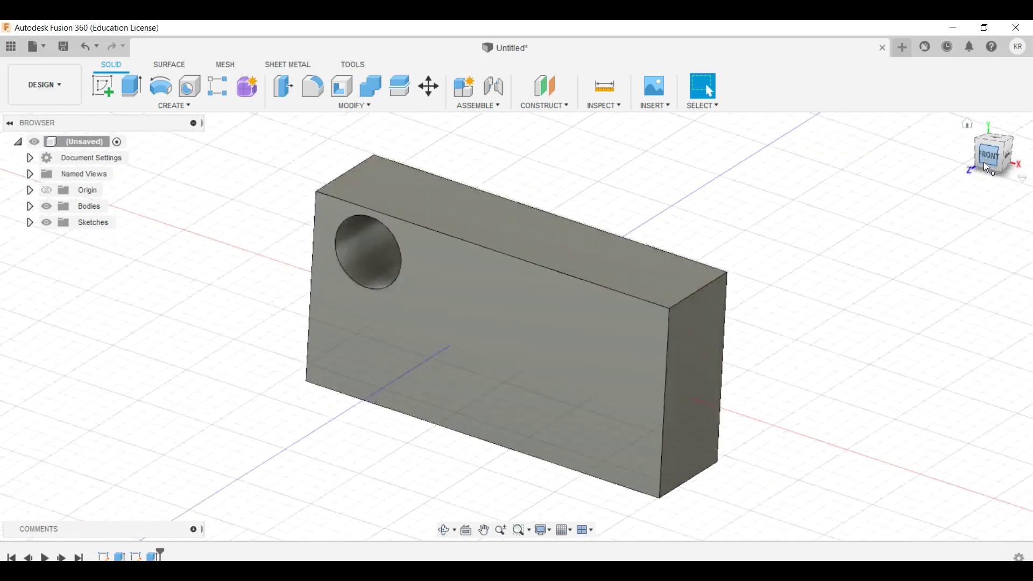
{"action": "left_click", "coordinate": [970, 128]}
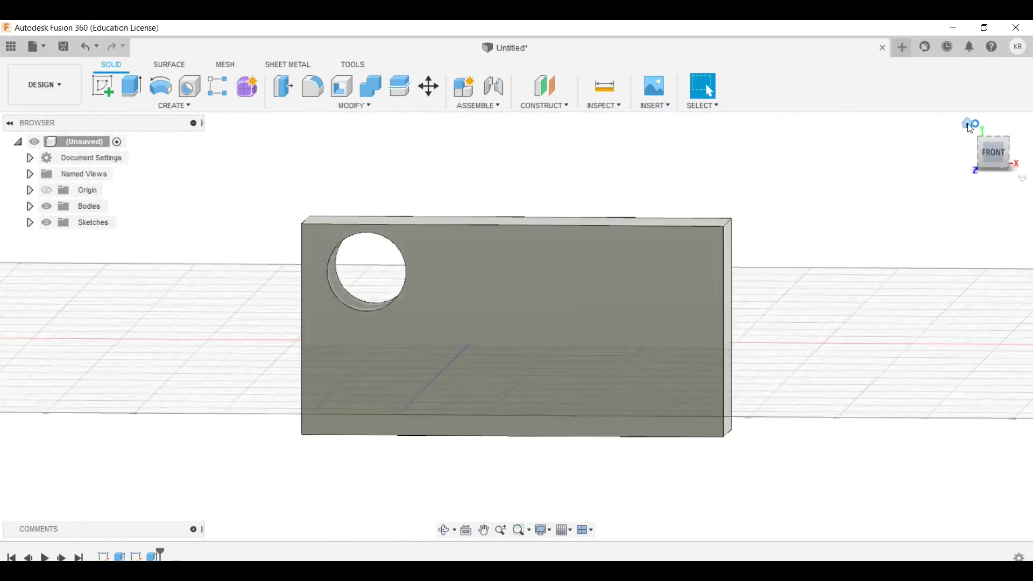
{"action": "right_click", "coordinate": [155, 556]}
{"action": "left_click", "coordinate": [189, 423]}
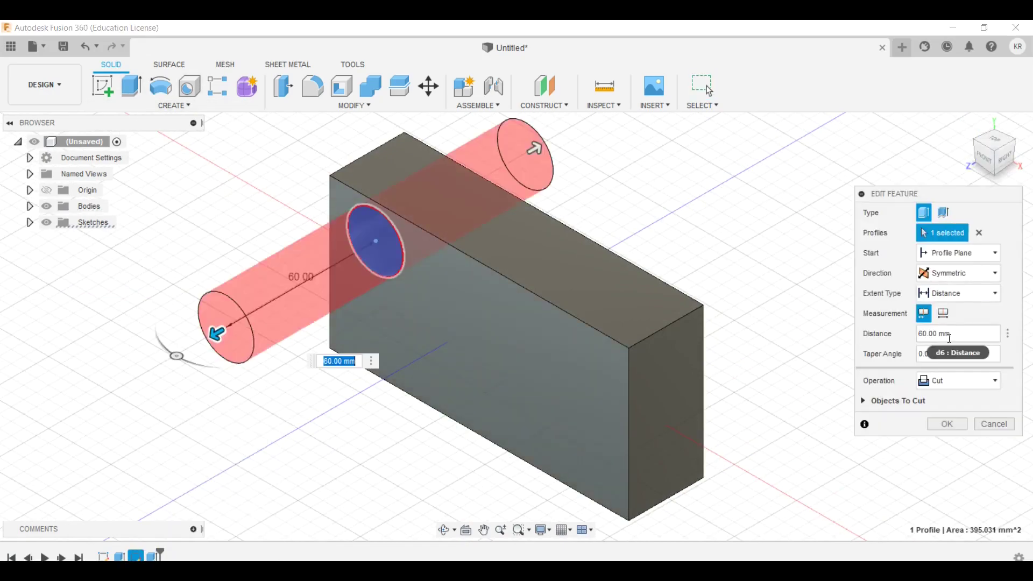
{"action": "left_click", "coordinate": [958, 380]}
{"action": "left_click", "coordinate": [936, 393]}
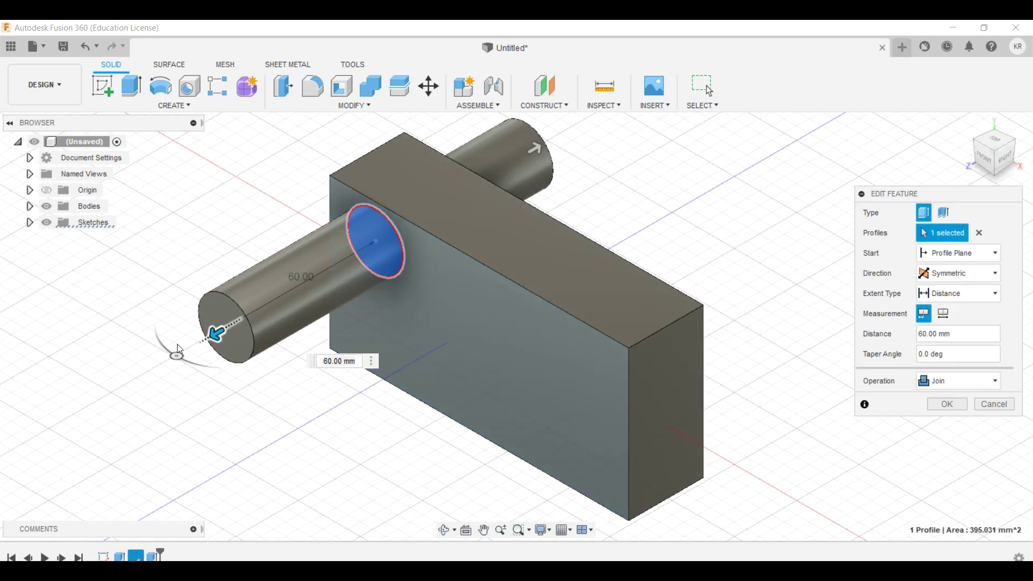
{"action": "mouse_move", "coordinate": [176, 356]}
{"action": "left_mouse_down"}
{"action": "mouse_move", "coordinate": [188, 362]}
{"action": "mouse_move", "coordinate": [214, 341]}
{"action": "mouse_move", "coordinate": [190, 364]}
{"action": "left_mouse_up"}
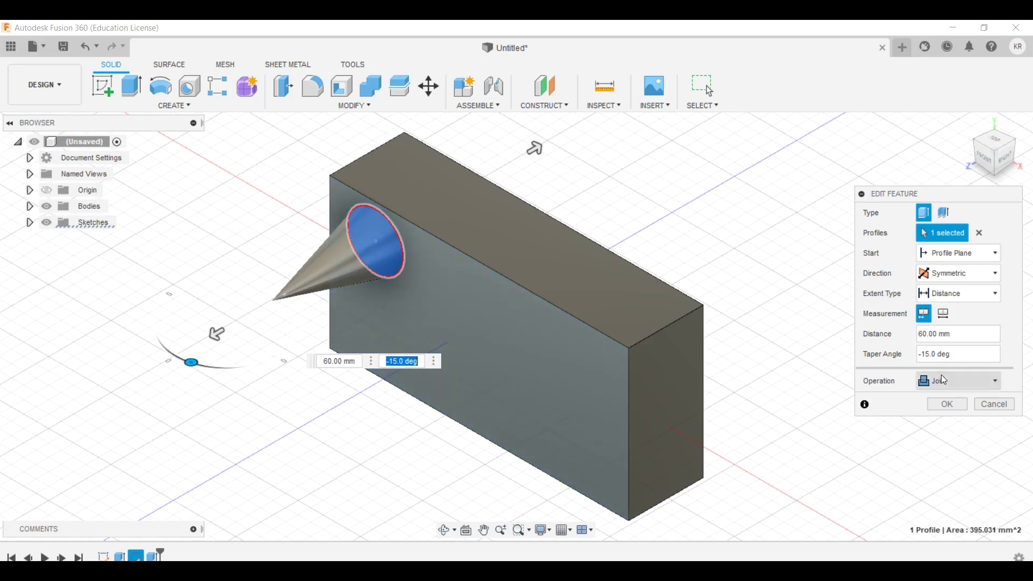
{"action": "left_click", "coordinate": [948, 403]}
Edit the box's extrude feature to use a smaller fraction of d1 as its distance, and accept the edit
{"action": "right_click", "coordinate": [121, 558]}
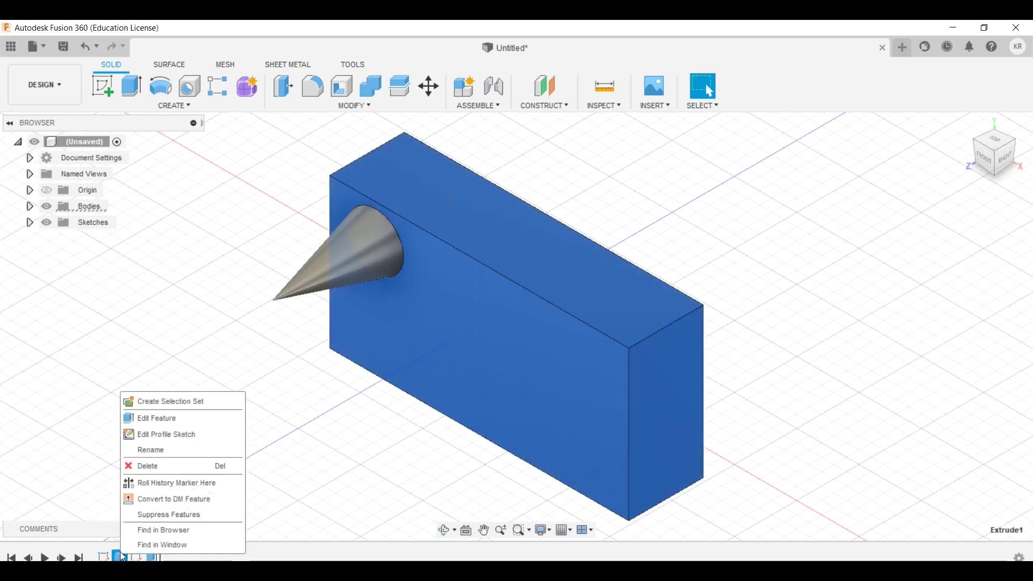
{"action": "left_click", "coordinate": [156, 417]}
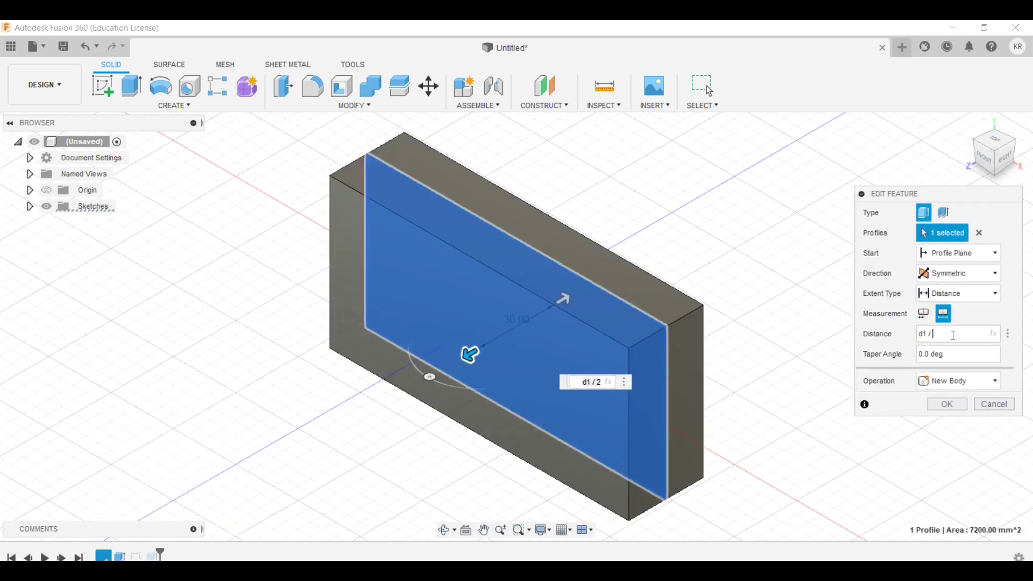
{"action": "key", "text": "Return"}
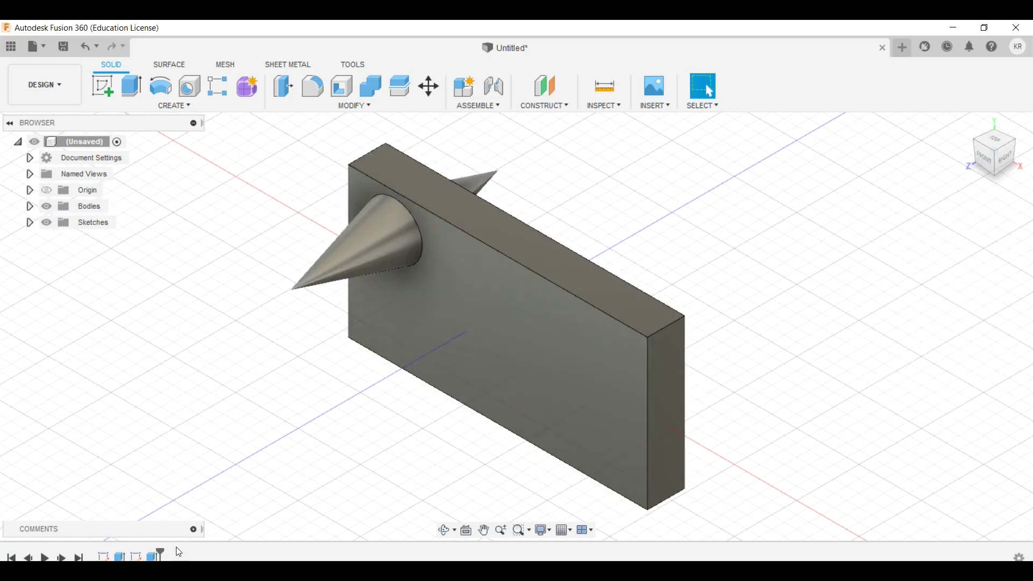
Edit the cone's extrude feature to a taper angle of -10 degrees and a distance of 100 mm
{"action": "right_click", "coordinate": [156, 557]}
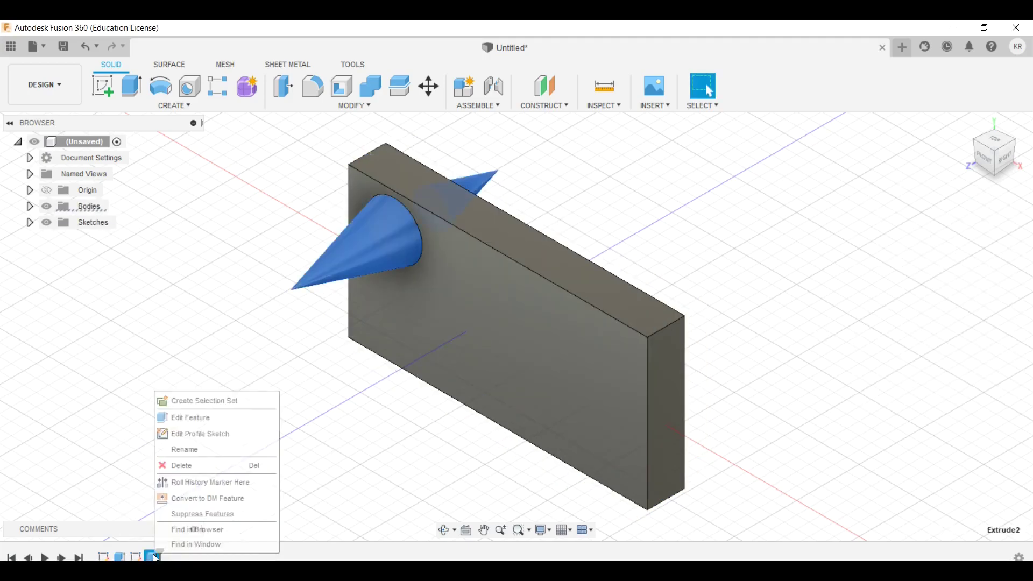
{"action": "left_click", "coordinate": [190, 417]}
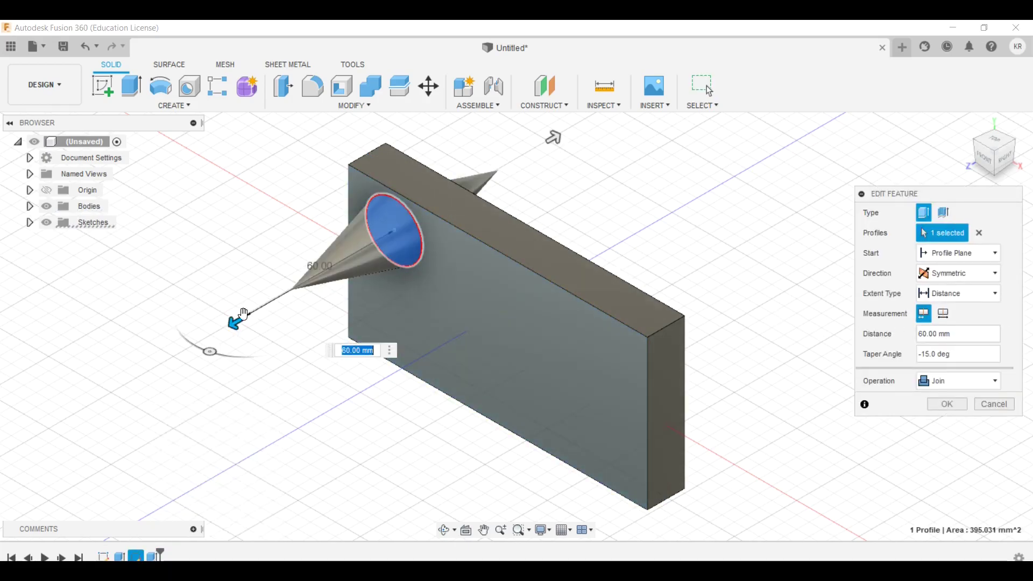
{"action": "left_click_drag", "start_coordinate": [209, 348], "coordinate": [208, 349]}
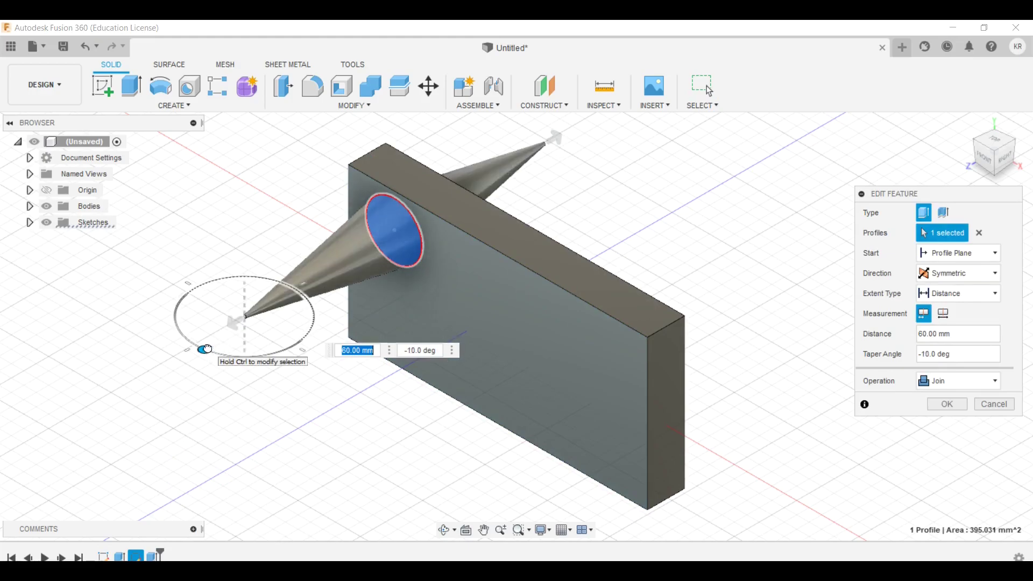
{"action": "left_click", "coordinate": [948, 335]}
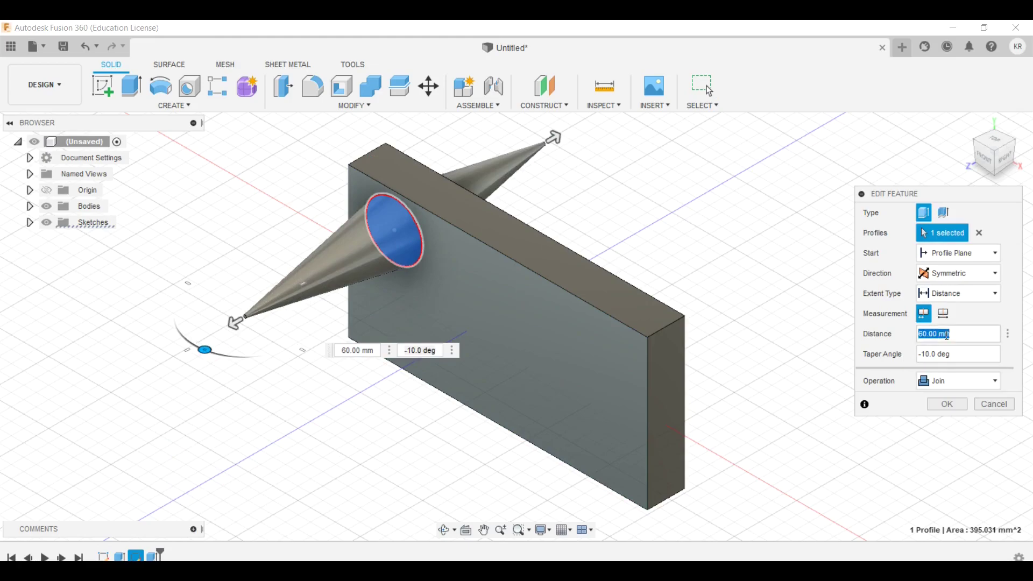
{"action": "key", "text": "Return"}
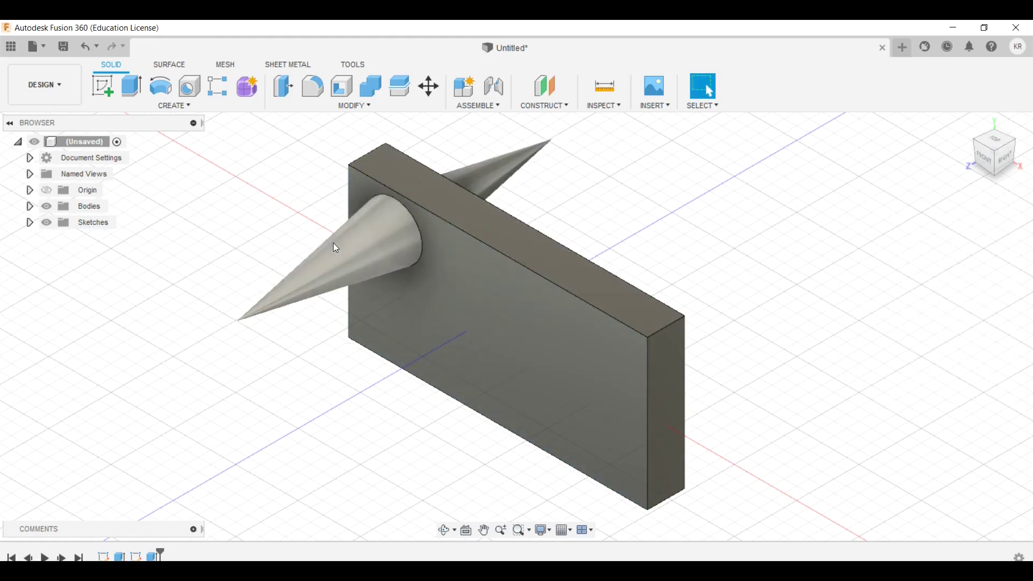
Reopen the cone's extrude, try a 10 degree taper before returning to -10 degrees, and set the distance to 70 mm
{"action": "right_click", "coordinate": [155, 555]}
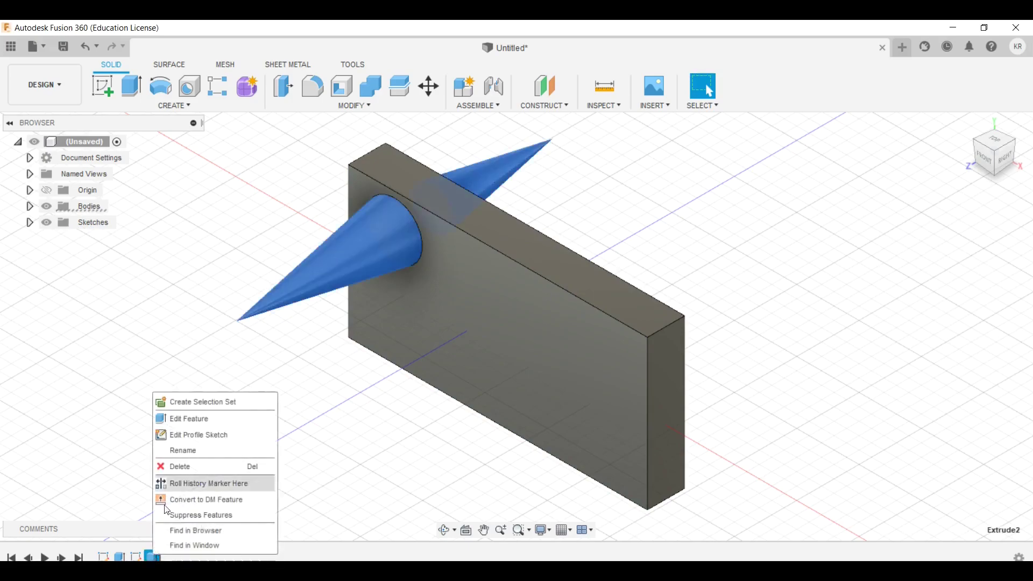
{"action": "left_click", "coordinate": [181, 419]}
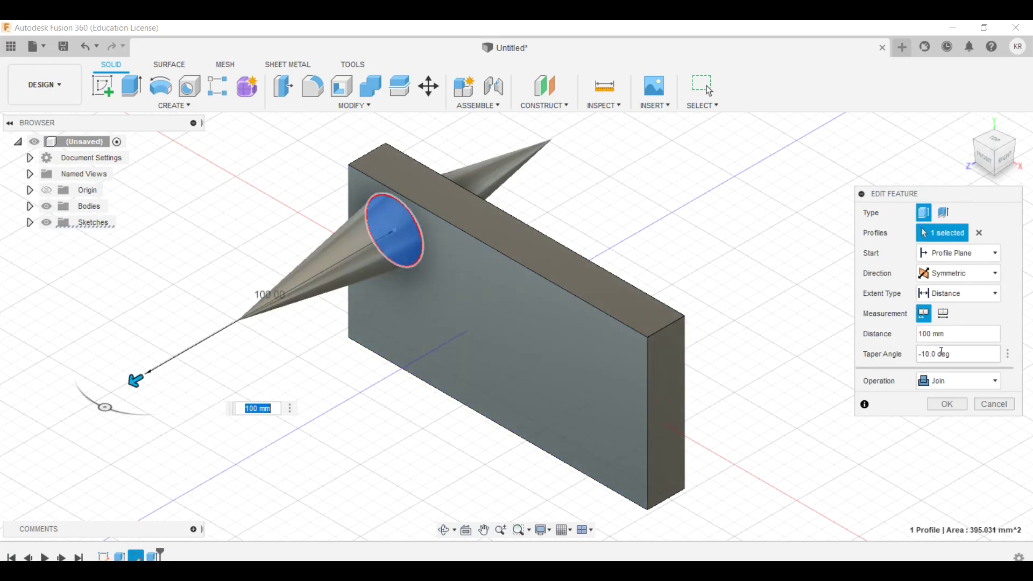
{"action": "left_click_drag", "start_coordinate": [107, 408], "coordinate": [88, 399]}
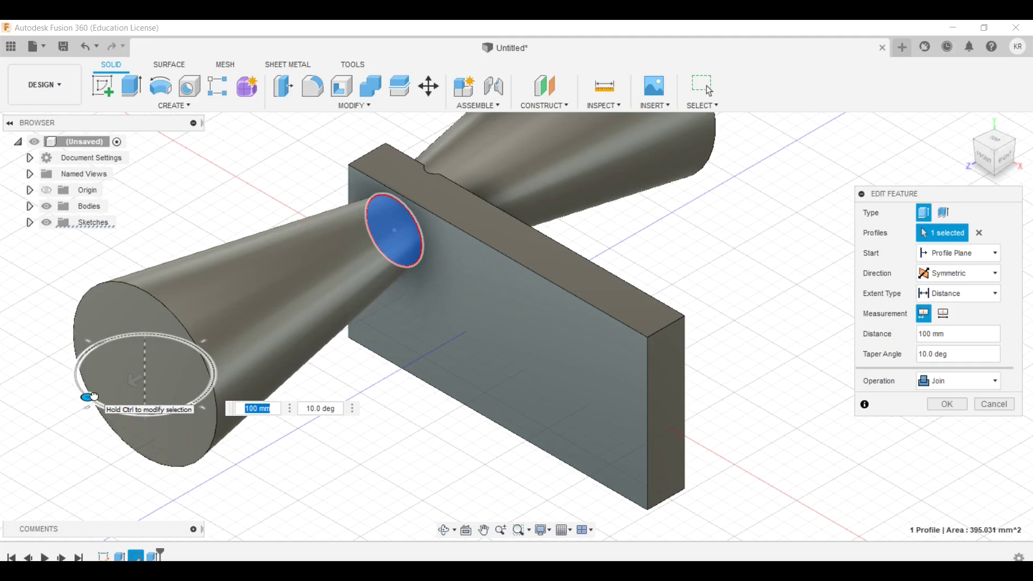
{"action": "left_click_drag", "start_coordinate": [89, 398], "coordinate": [106, 409]}
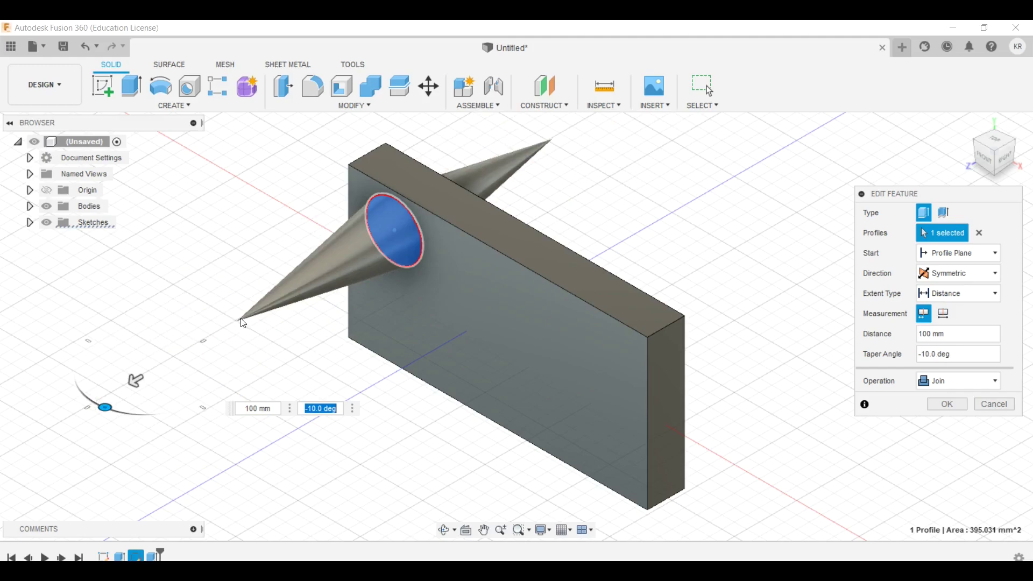
{"action": "left_click_drag", "start_coordinate": [136, 380], "coordinate": [274, 306]}
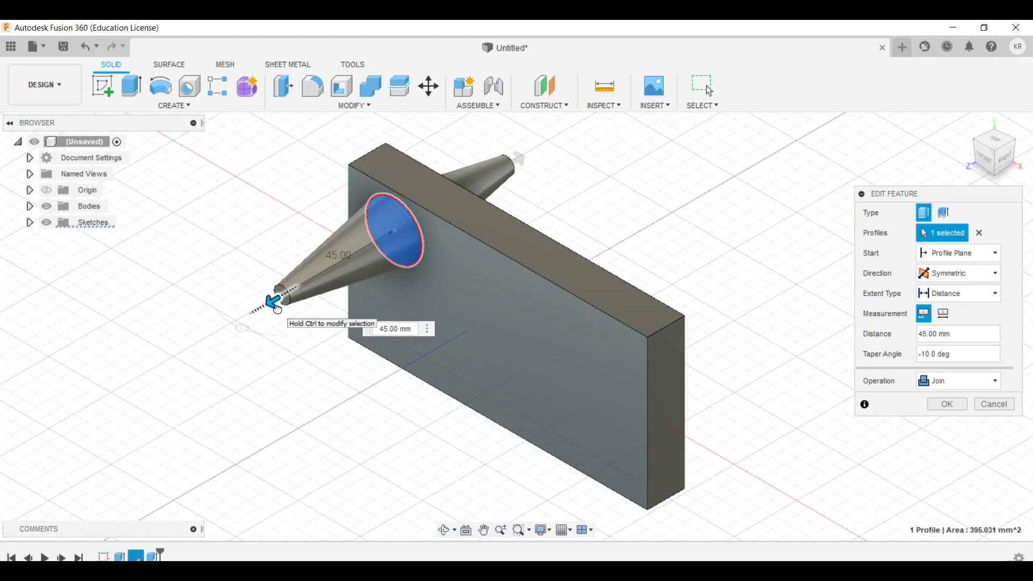
{"action": "left_click_drag", "start_coordinate": [277, 310], "coordinate": [205, 341]}
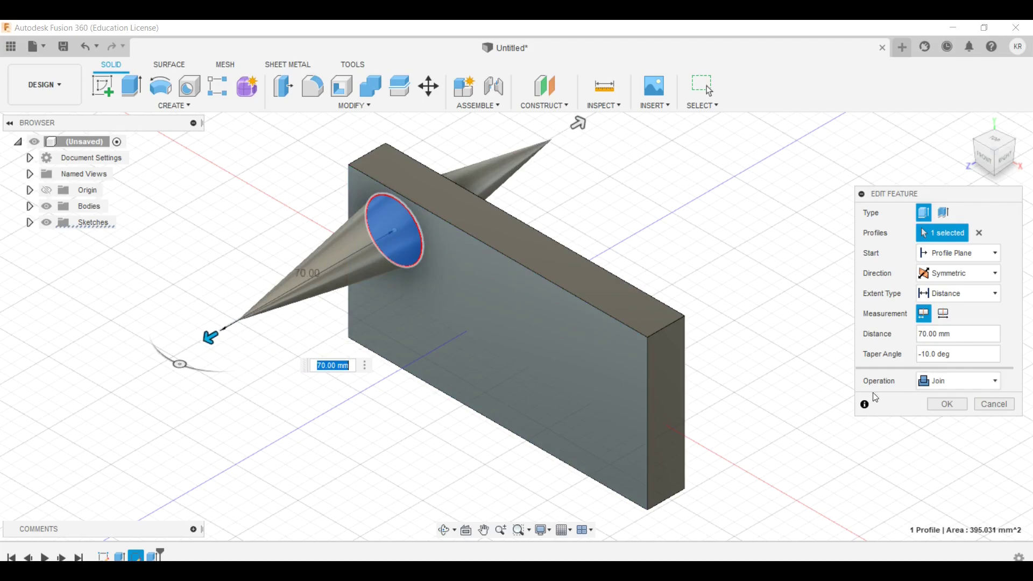
Try the Intersect operation on the cone's extrude, and switch it back to Join
{"action": "left_click", "coordinate": [1005, 163]}
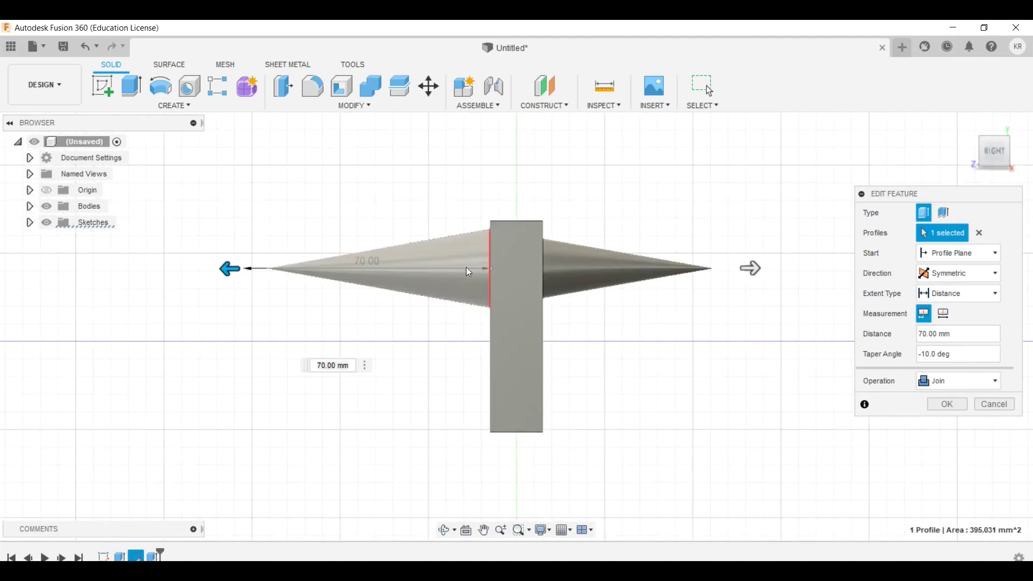
{"action": "left_click", "coordinate": [974, 381]}
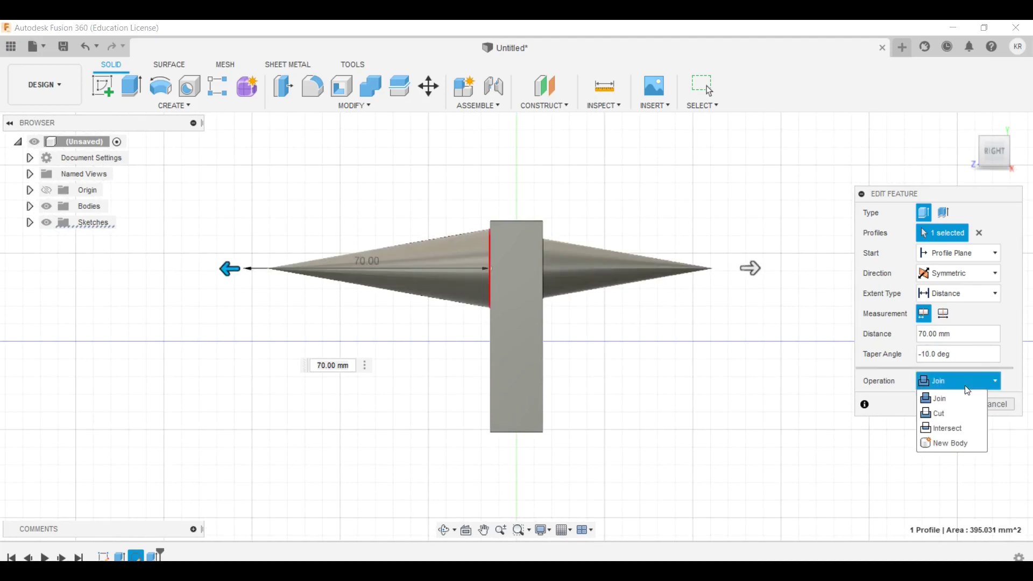
{"action": "left_click", "coordinate": [957, 428]}
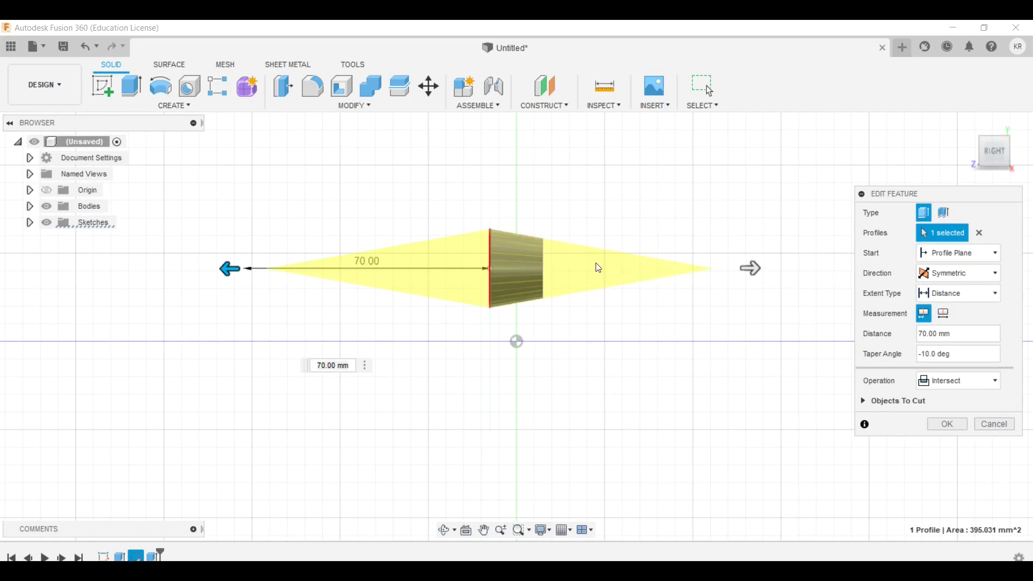
{"action": "left_click", "coordinate": [962, 382]}
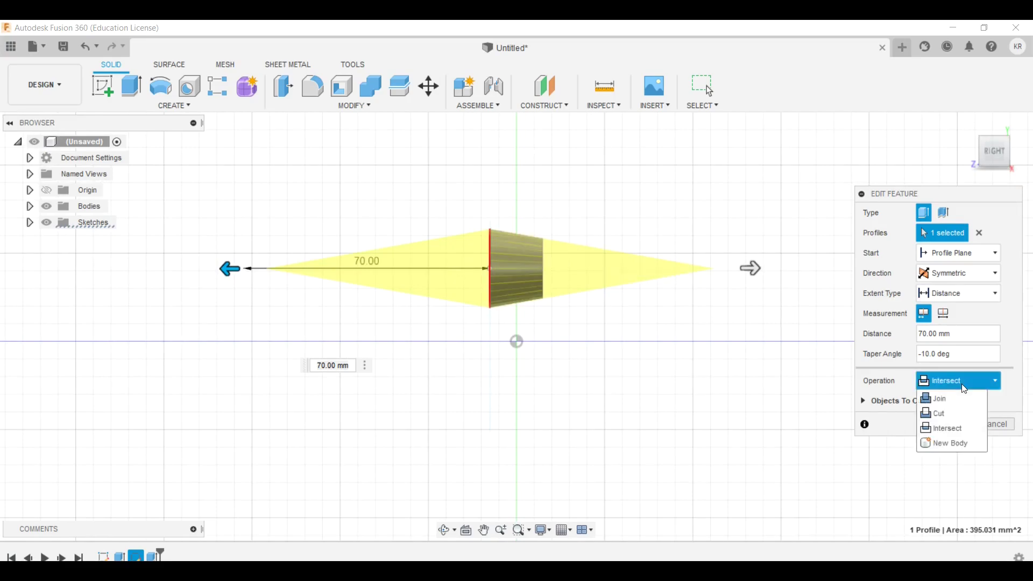
{"action": "left_click", "coordinate": [948, 398]}
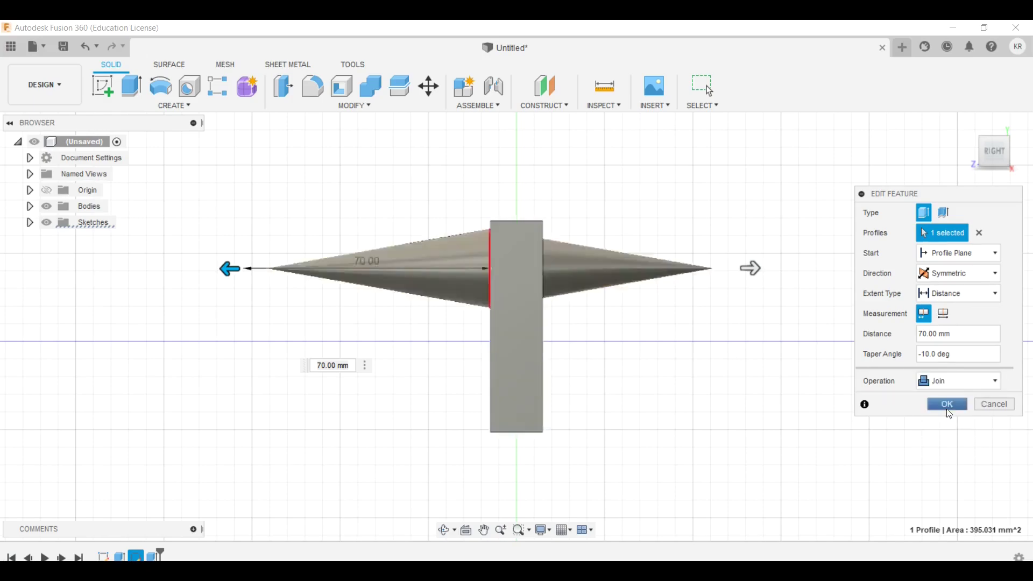
Set the operation of the tapered extrude to Cut, and accept the feature edit
{"action": "left_click", "coordinate": [956, 382]}
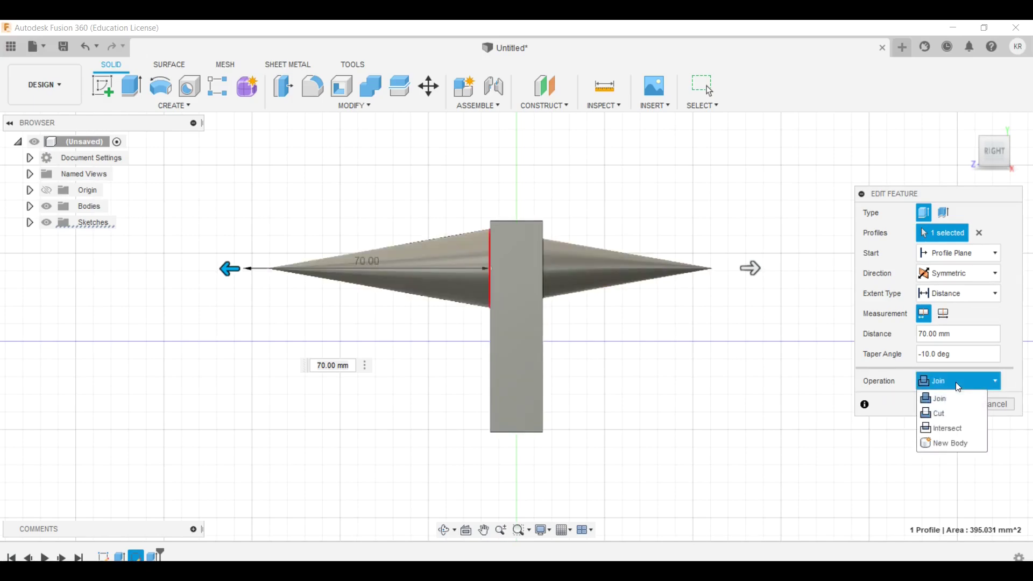
{"action": "left_click", "coordinate": [949, 413]}
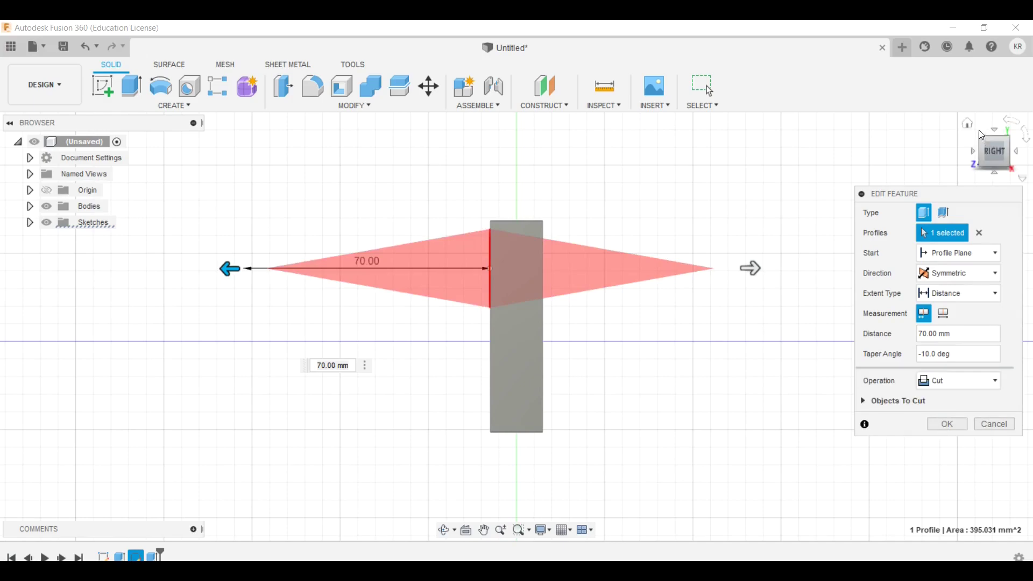
{"action": "left_click", "coordinate": [968, 124]}
{"action": "left_click", "coordinate": [946, 424]}
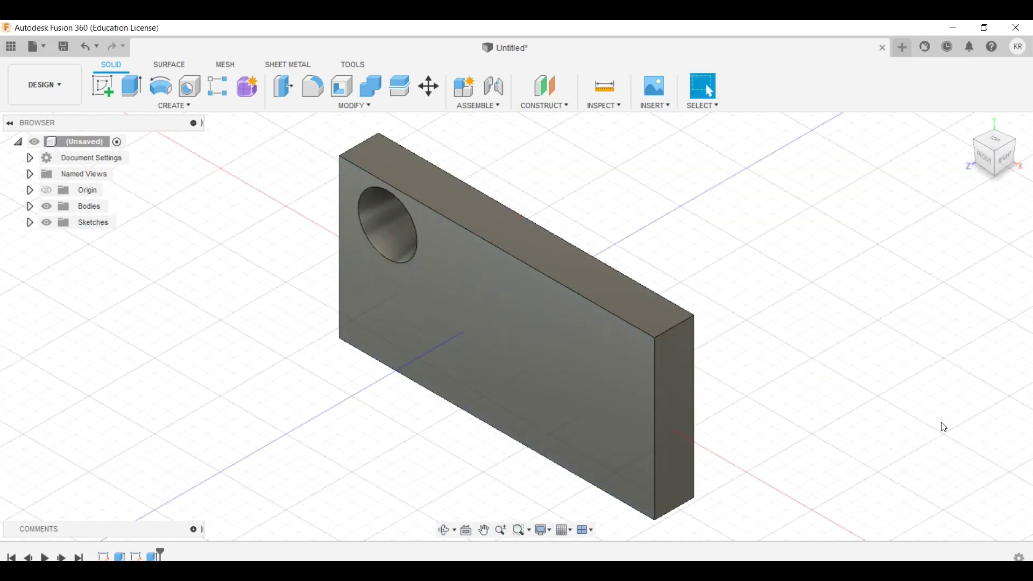
{"action": "left_click", "coordinate": [986, 161]}
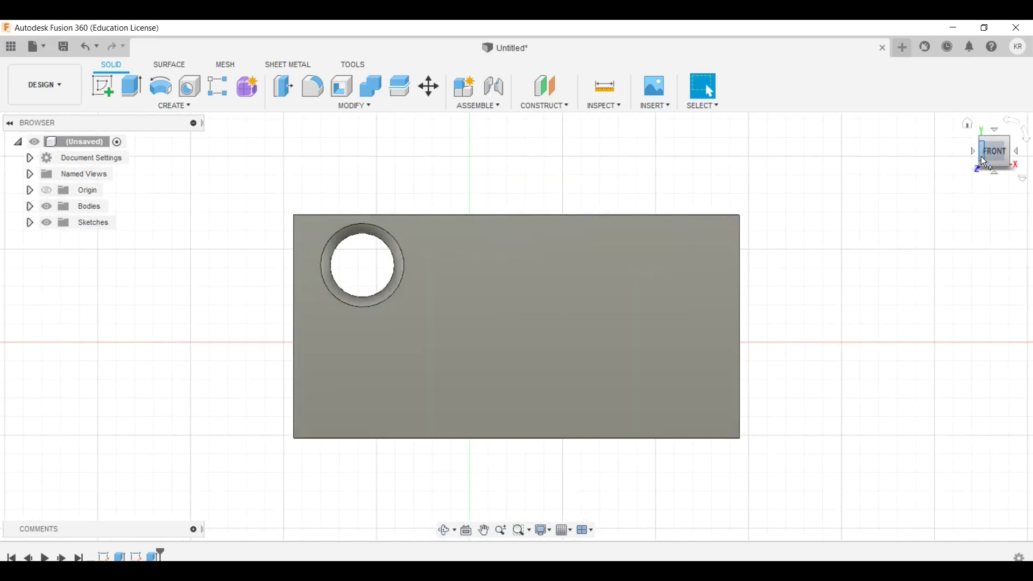